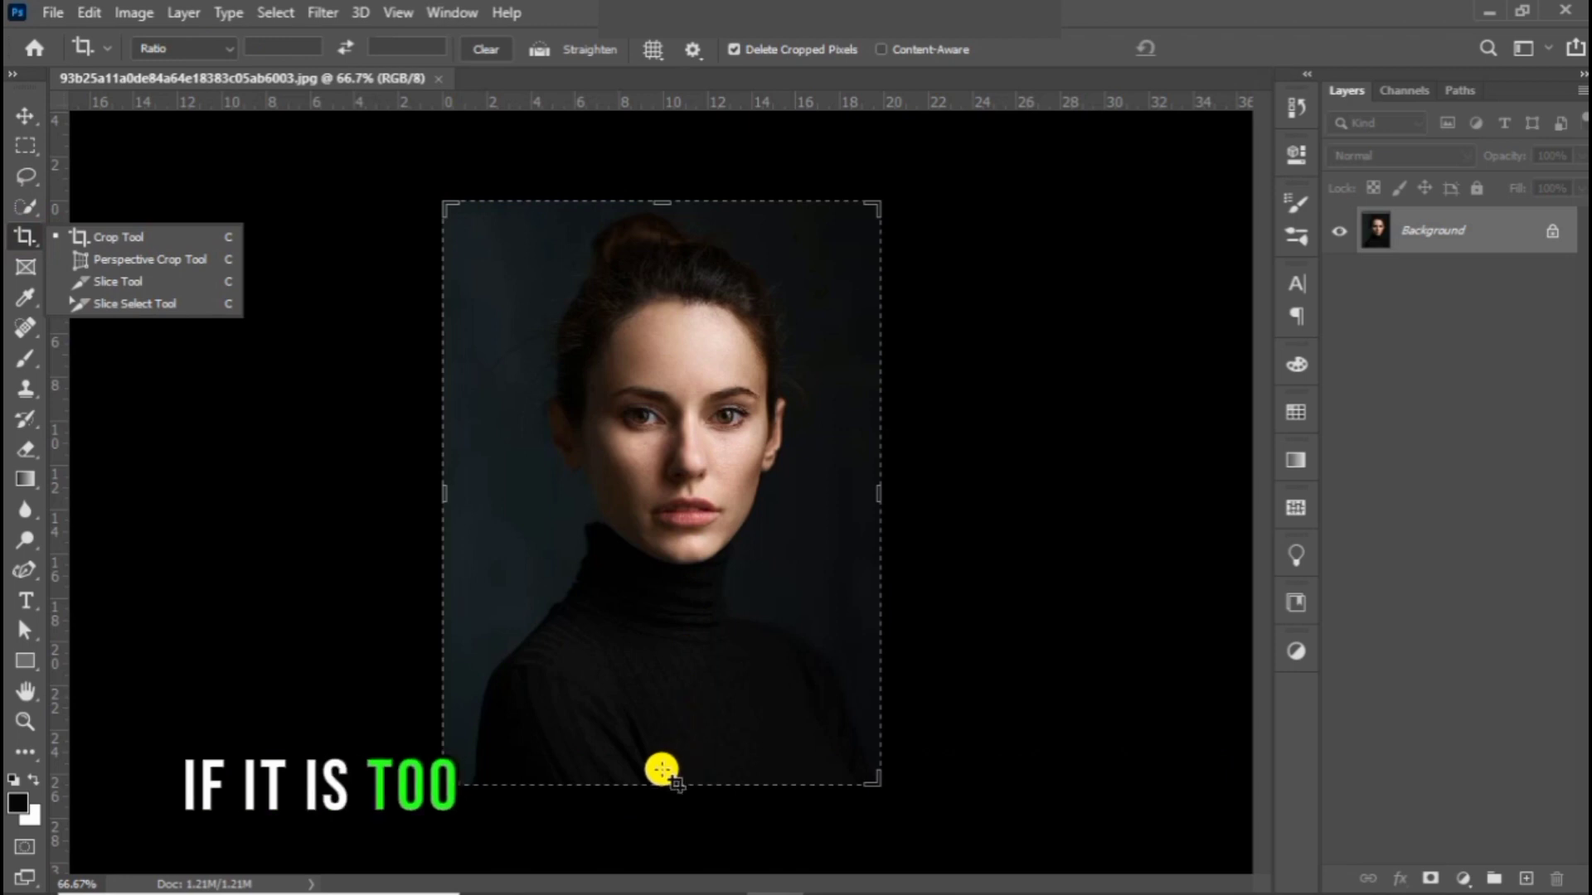
Step: Crop the portrait's lower part away to keep the head and neck, leaving about 564 × 533 px
drag(660, 781, 660, 699)
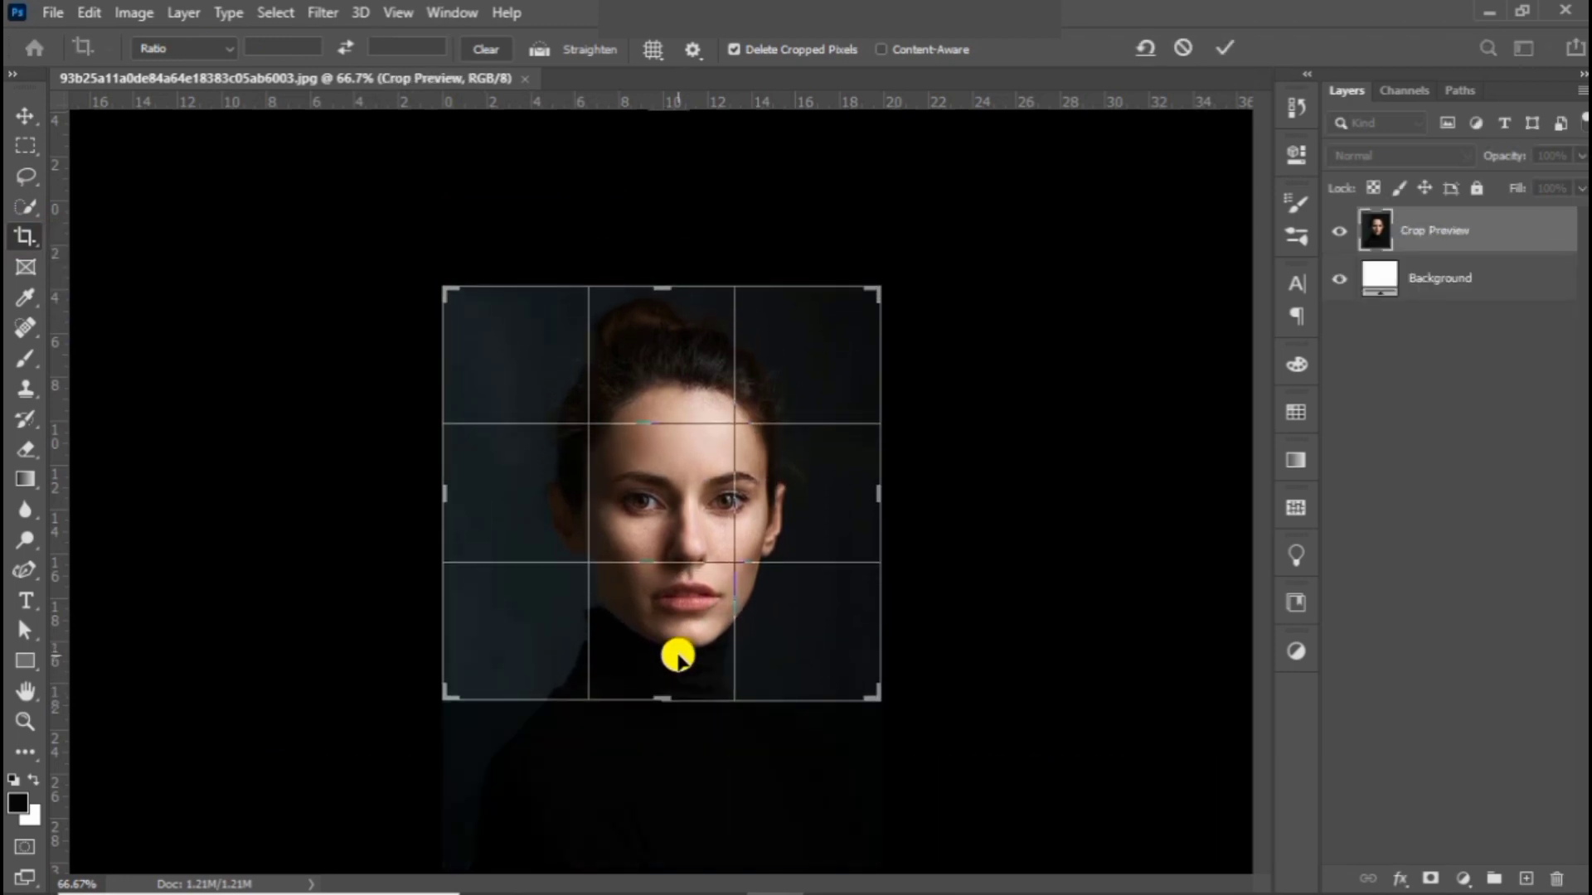
key(Return)
key(ctrl+plus)
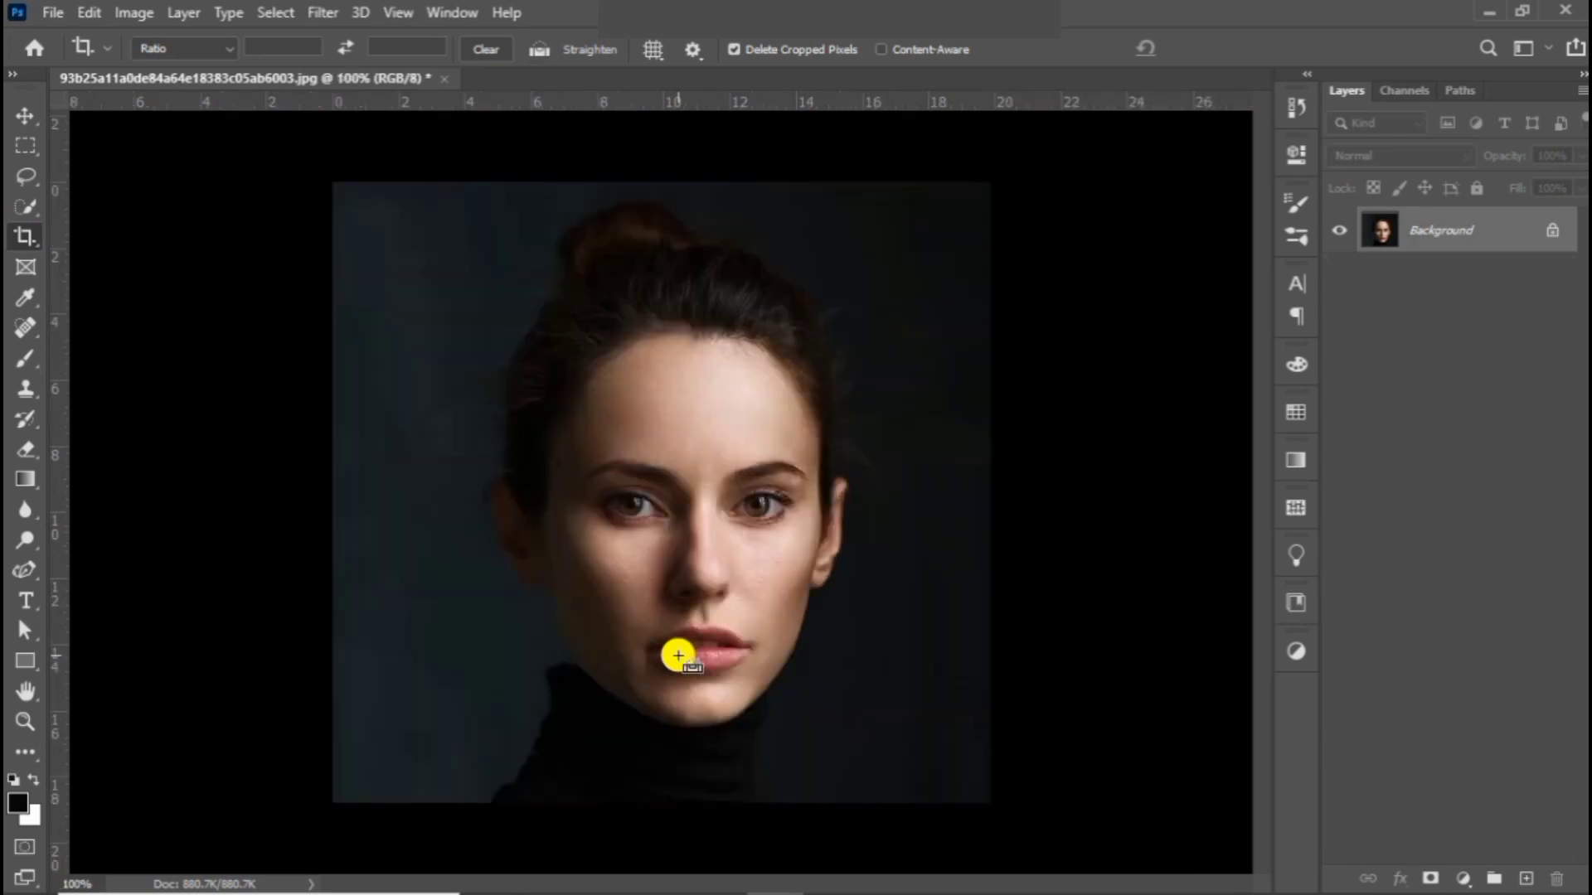
key(v)
Step: Examine the cropped image's dimensions and resolution in the Image Size settings
click(131, 12)
click(196, 182)
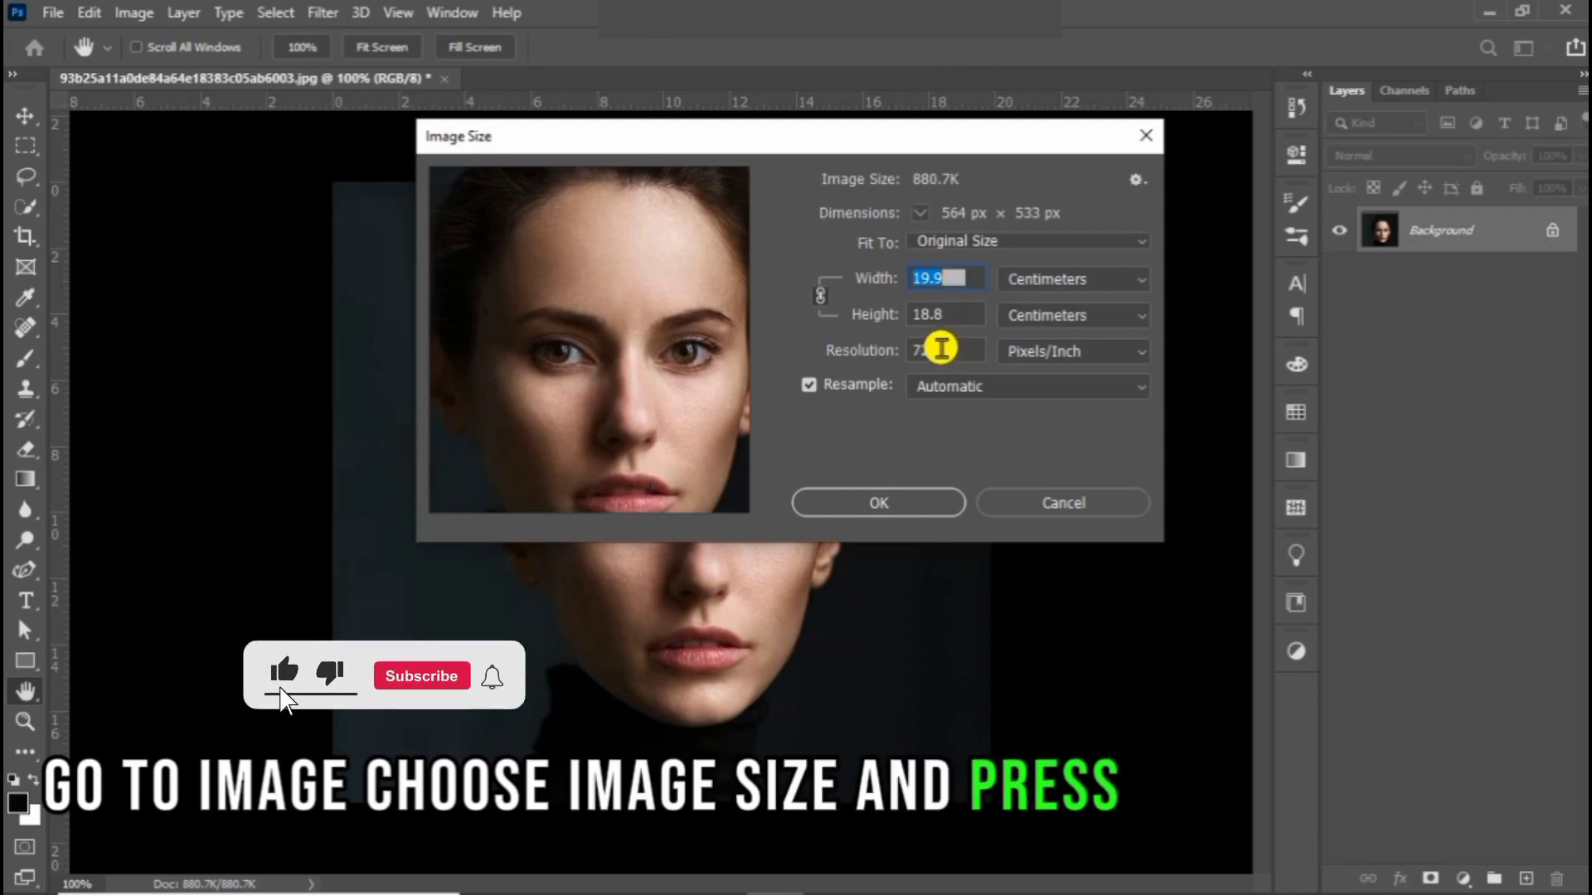
click(885, 502)
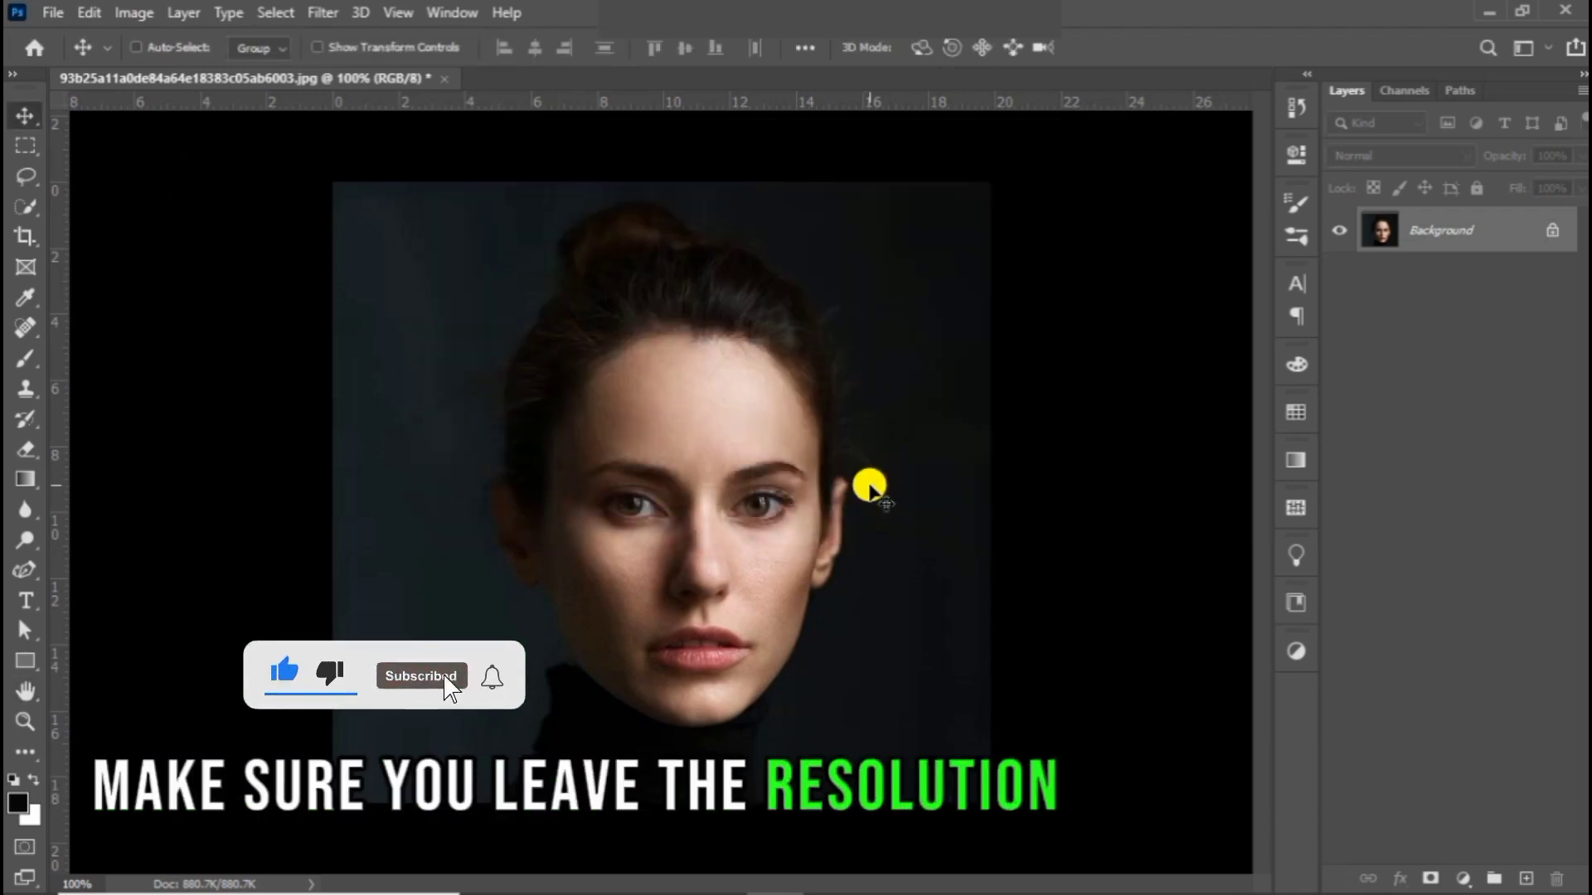
Step: Desaturate the portrait to turn it black and white
click(157, 15)
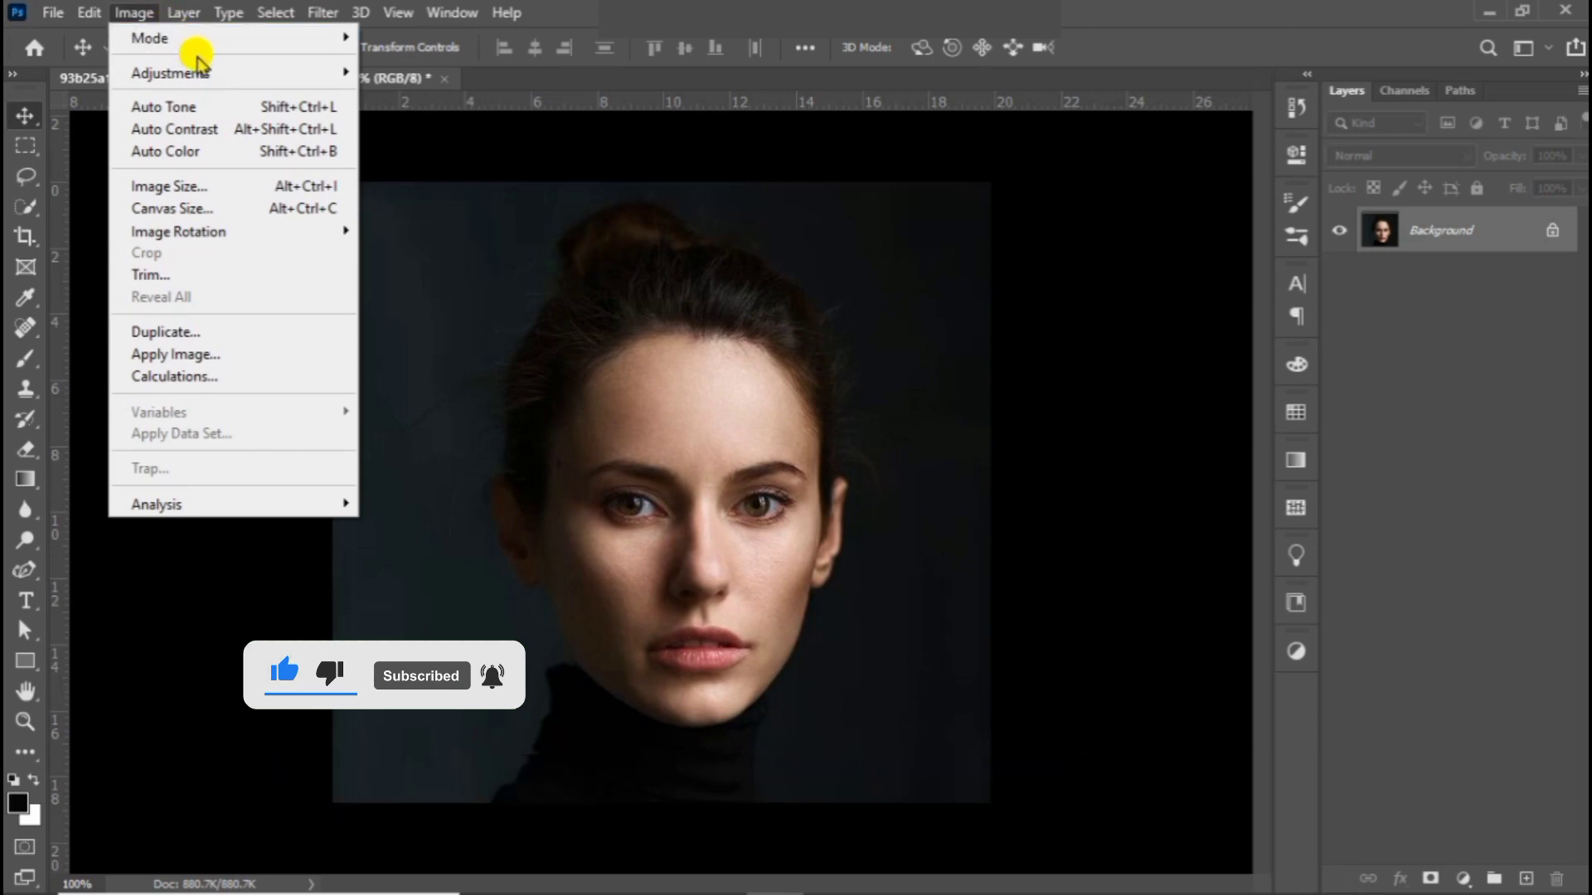
click(222, 73)
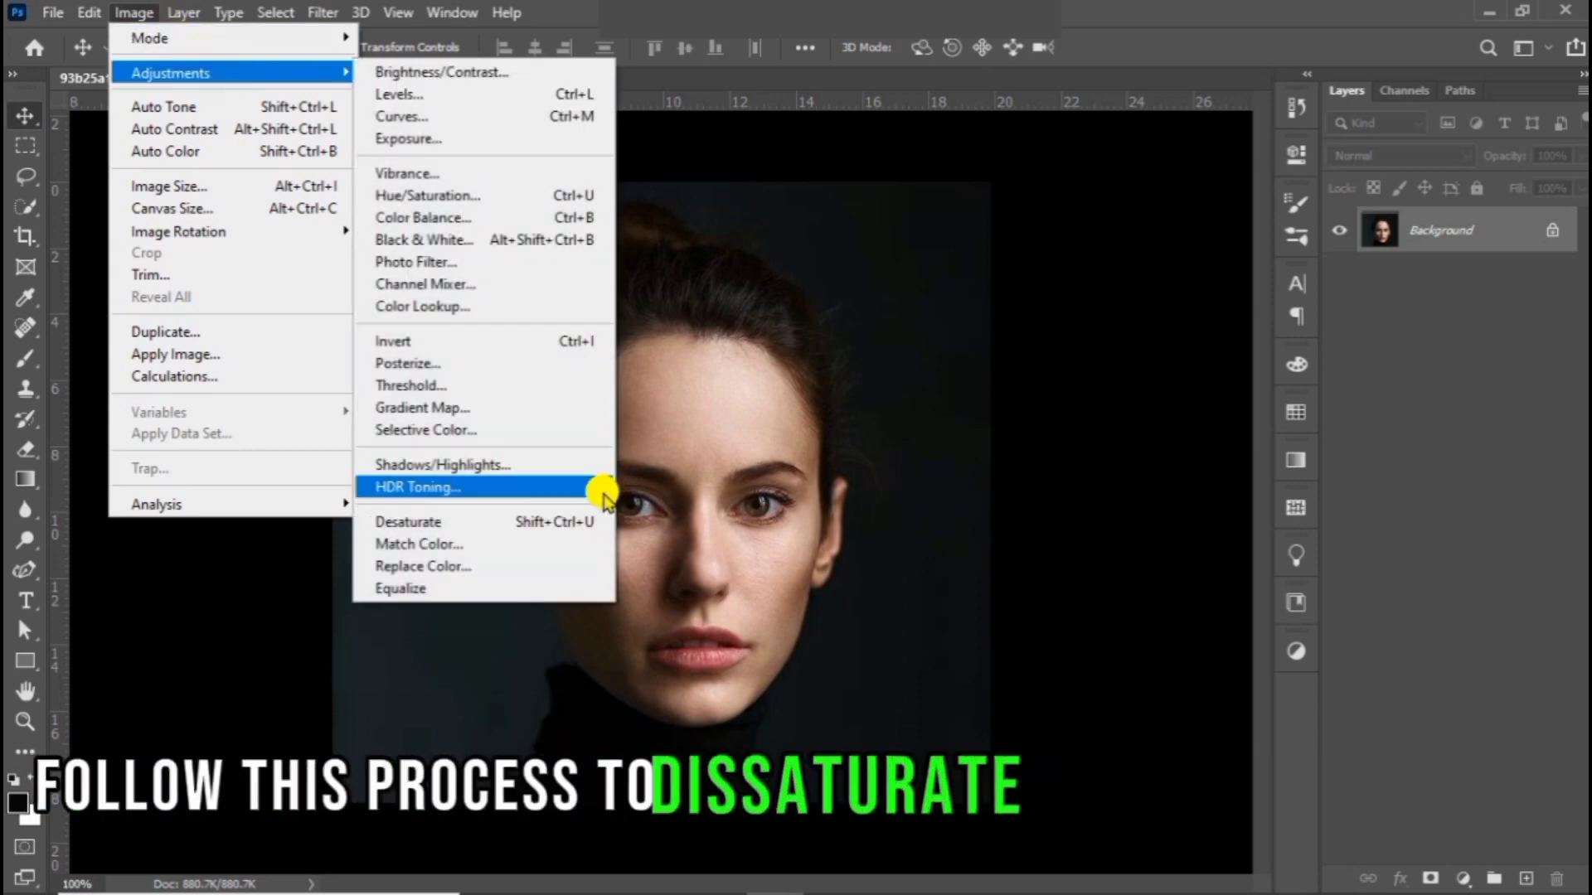
click(584, 522)
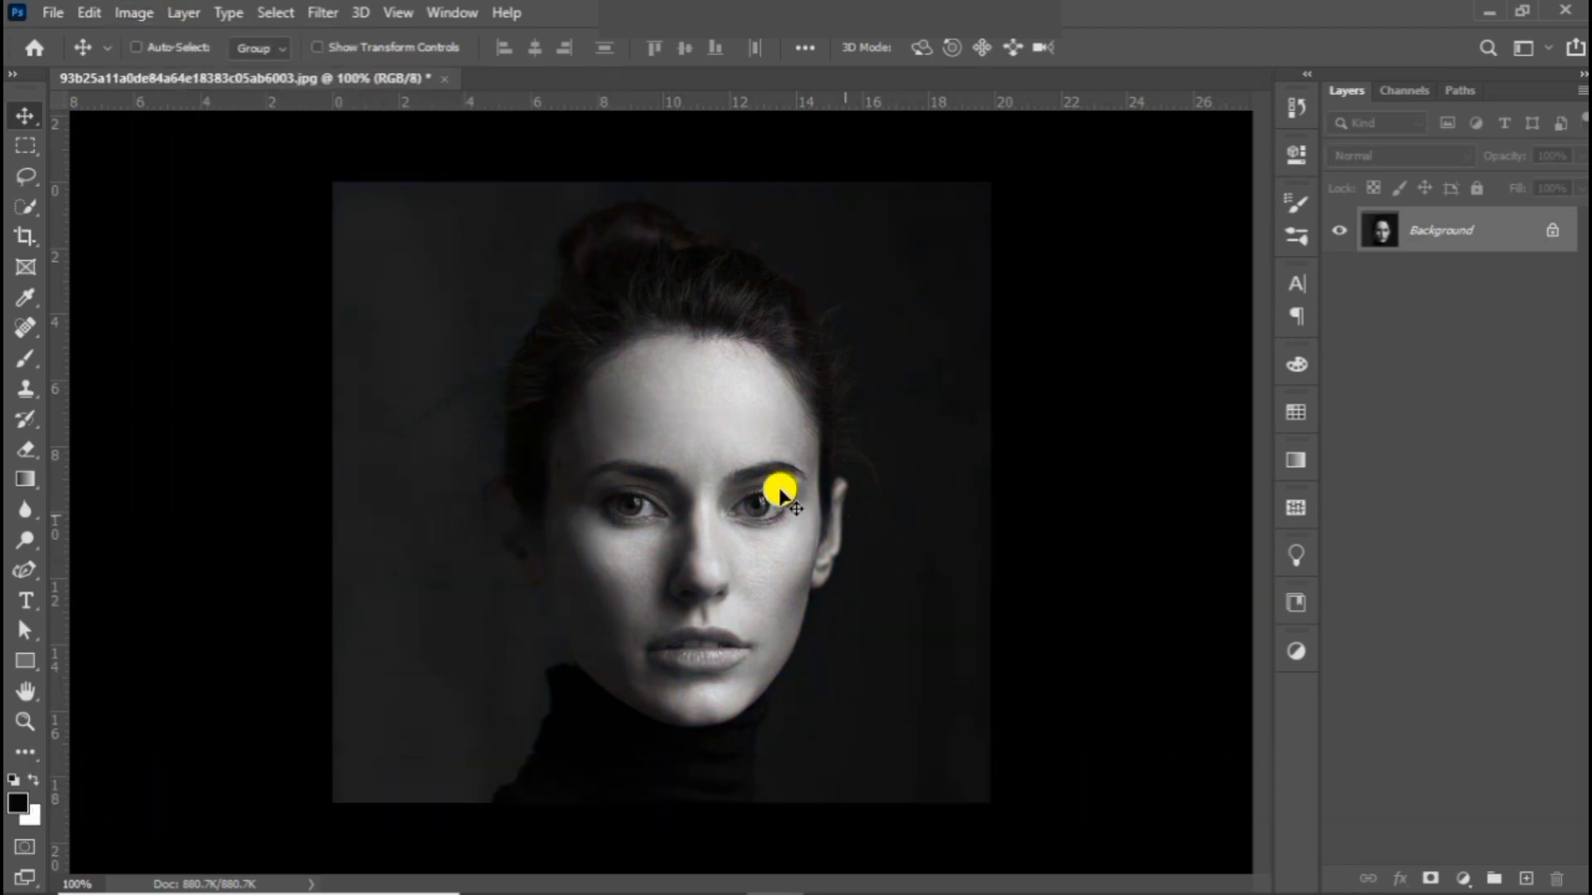
Step: Increase the portrait's contrast with Levels, setting the input midtones to 0.66 and the white point to 220
click(125, 13)
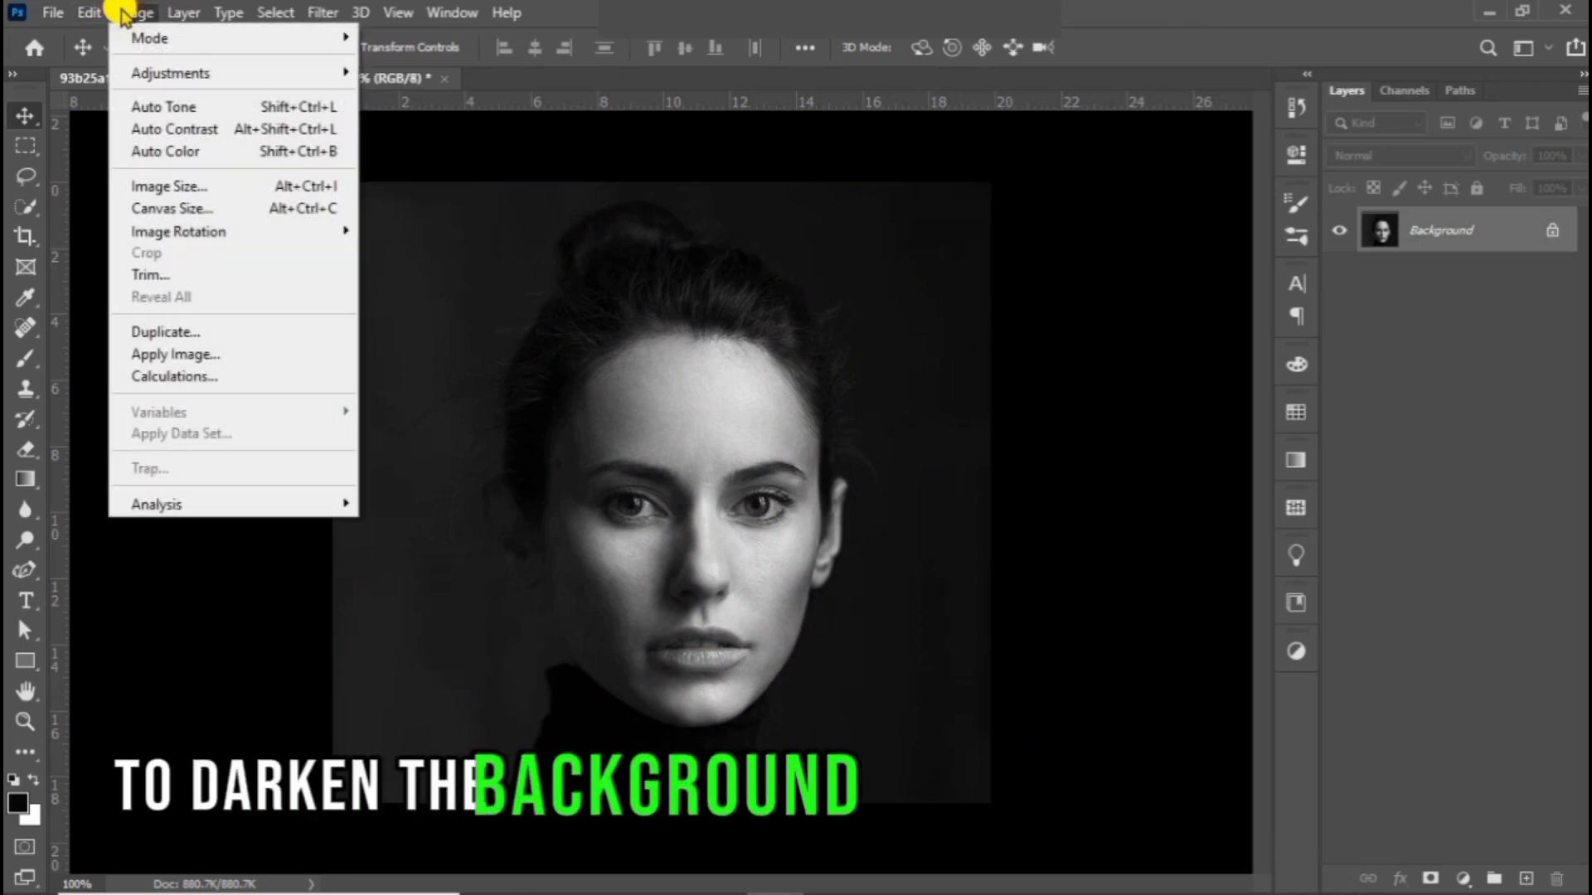
mouse_move(199, 73)
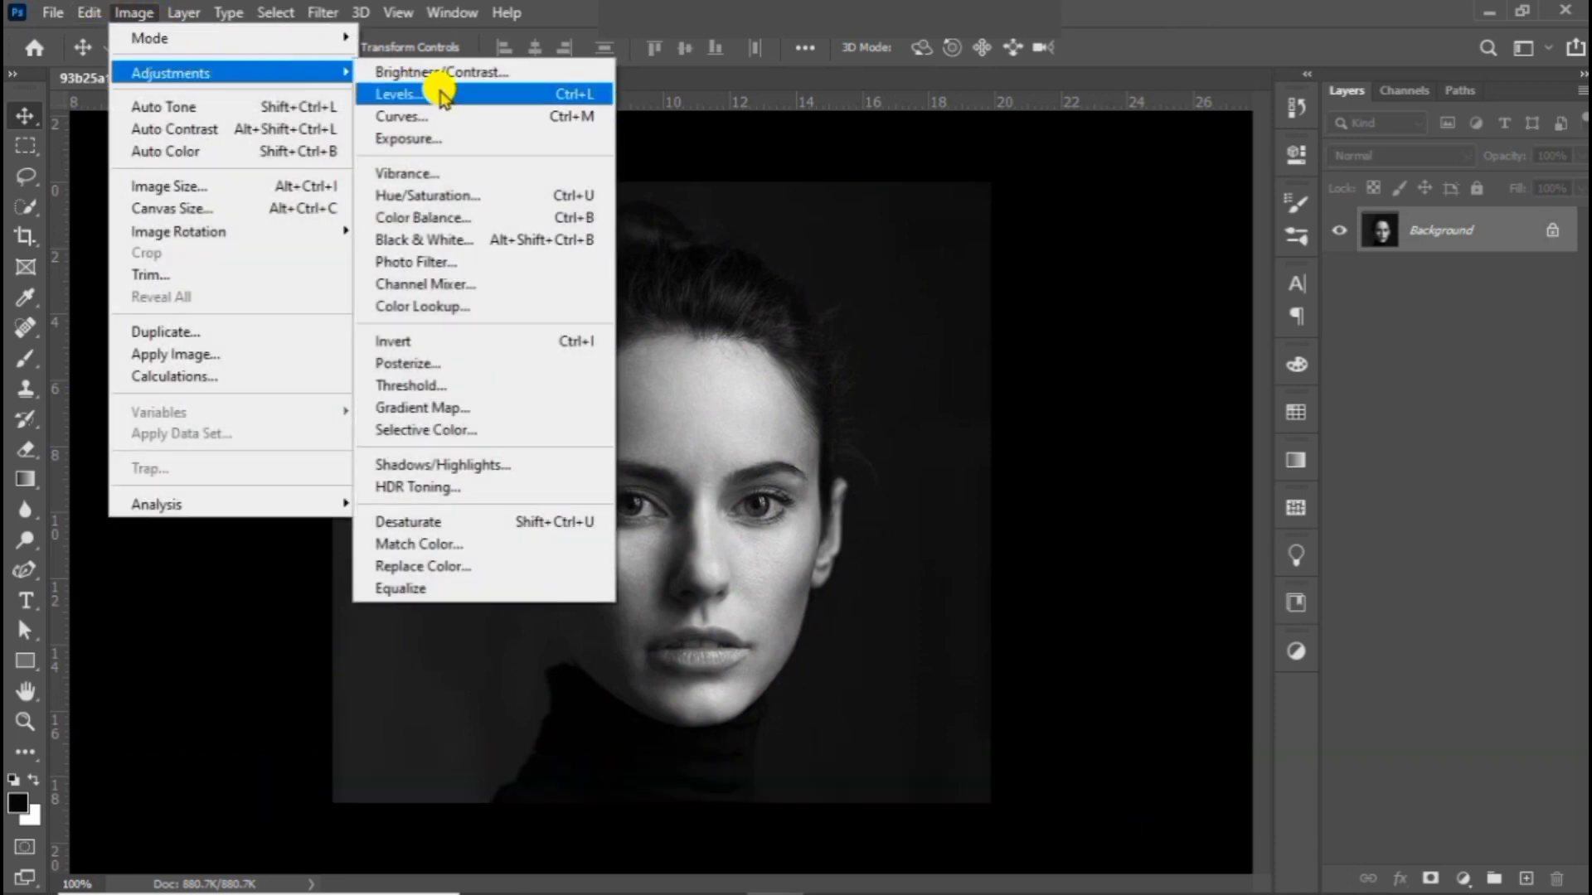
click(414, 93)
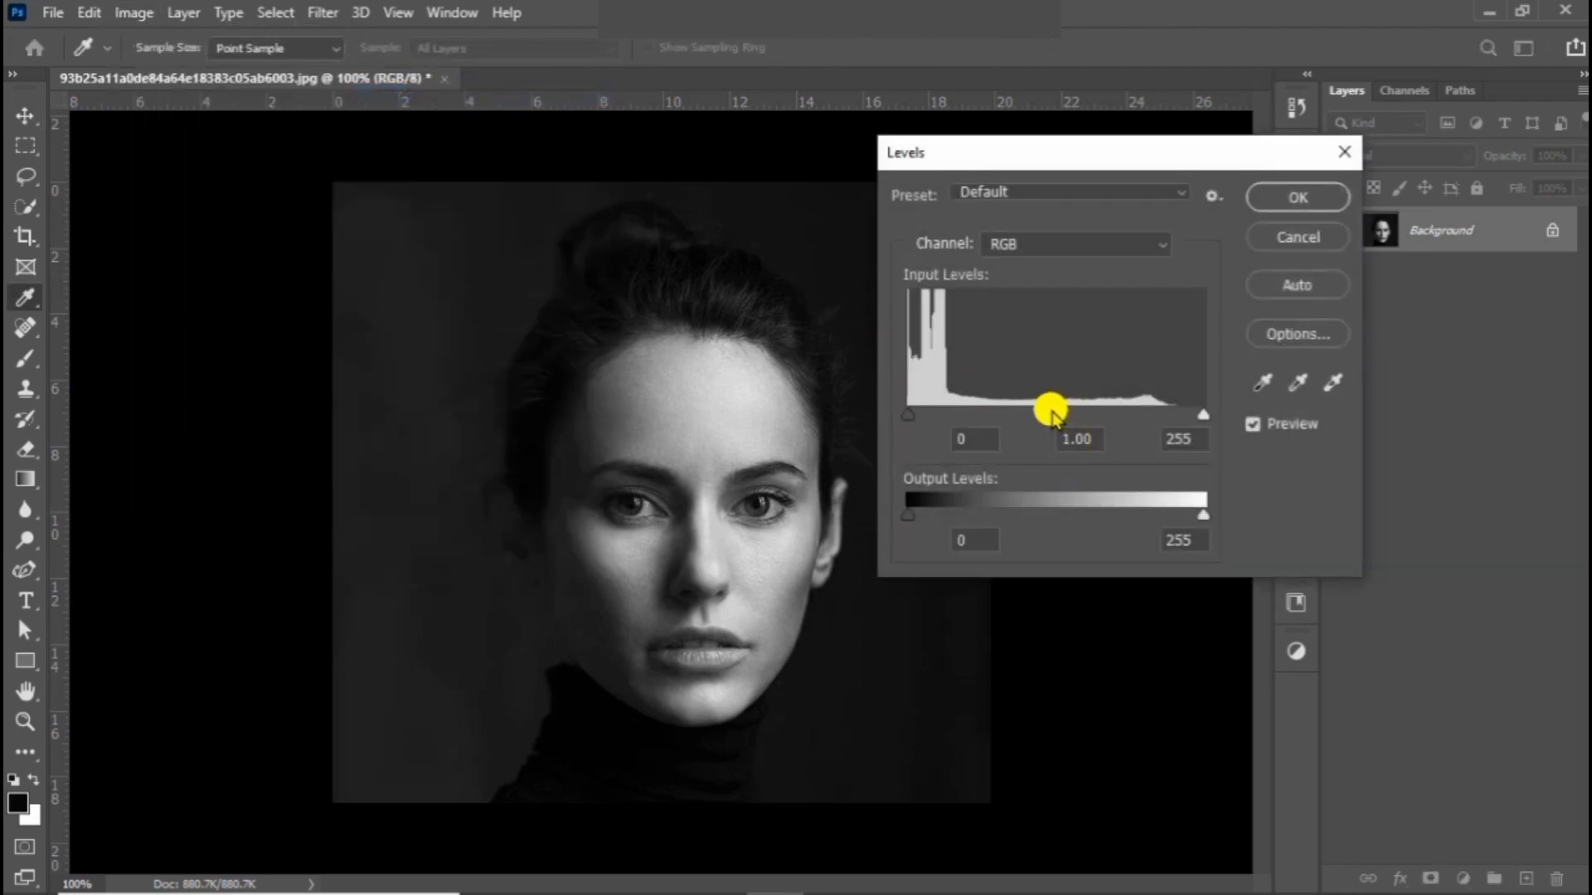
drag(1052, 412, 1101, 414)
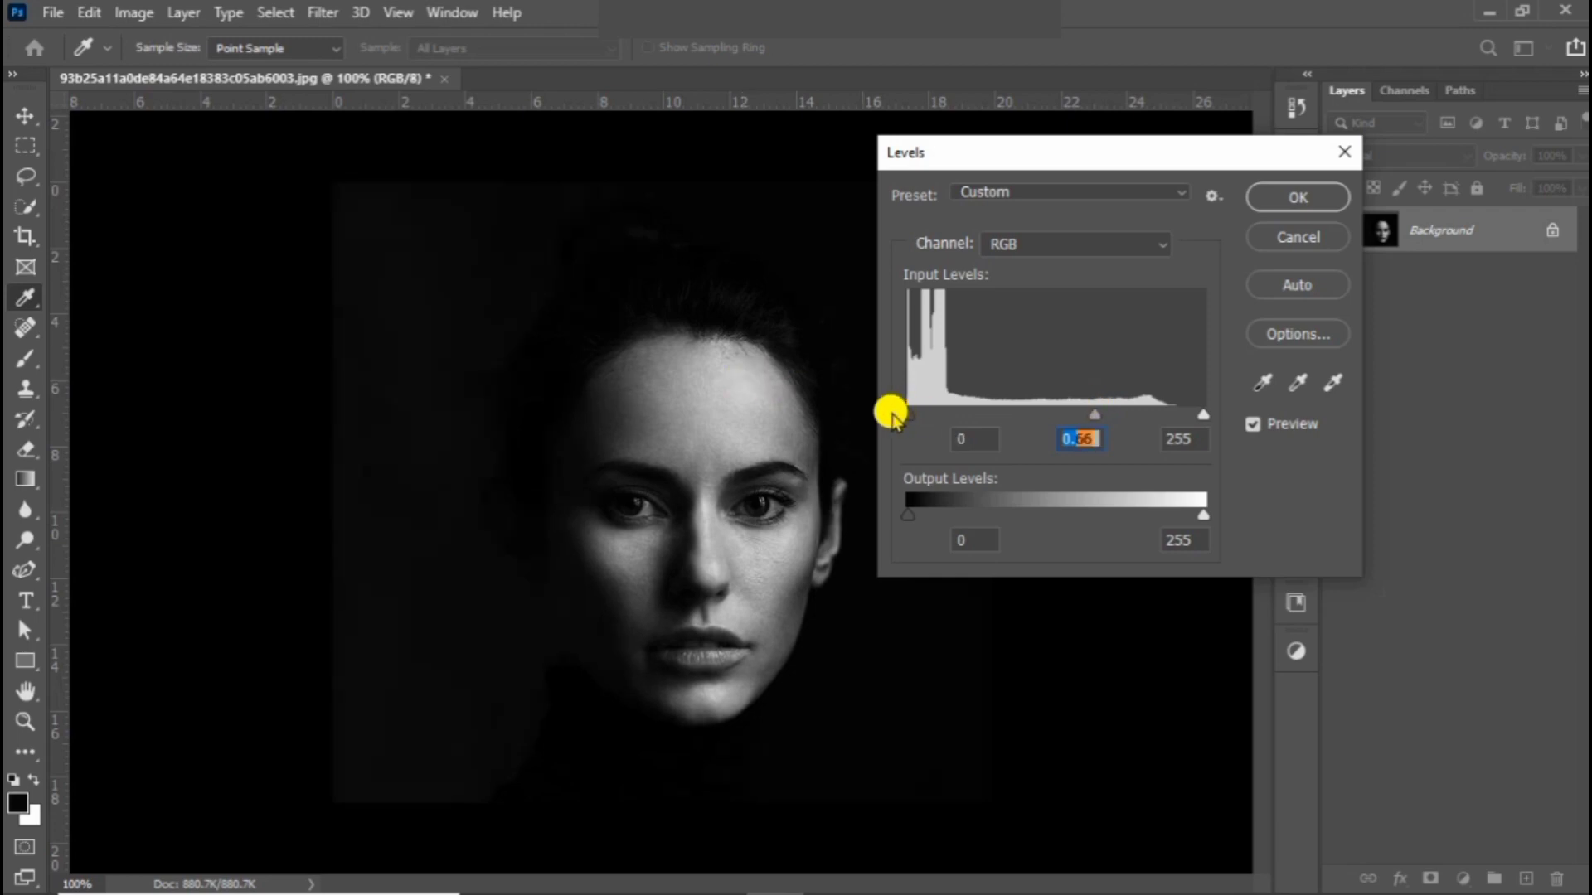
mouse_move(1202, 414)
mouse_down()
mouse_move(1141, 435)
mouse_move(1164, 432)
mouse_up()
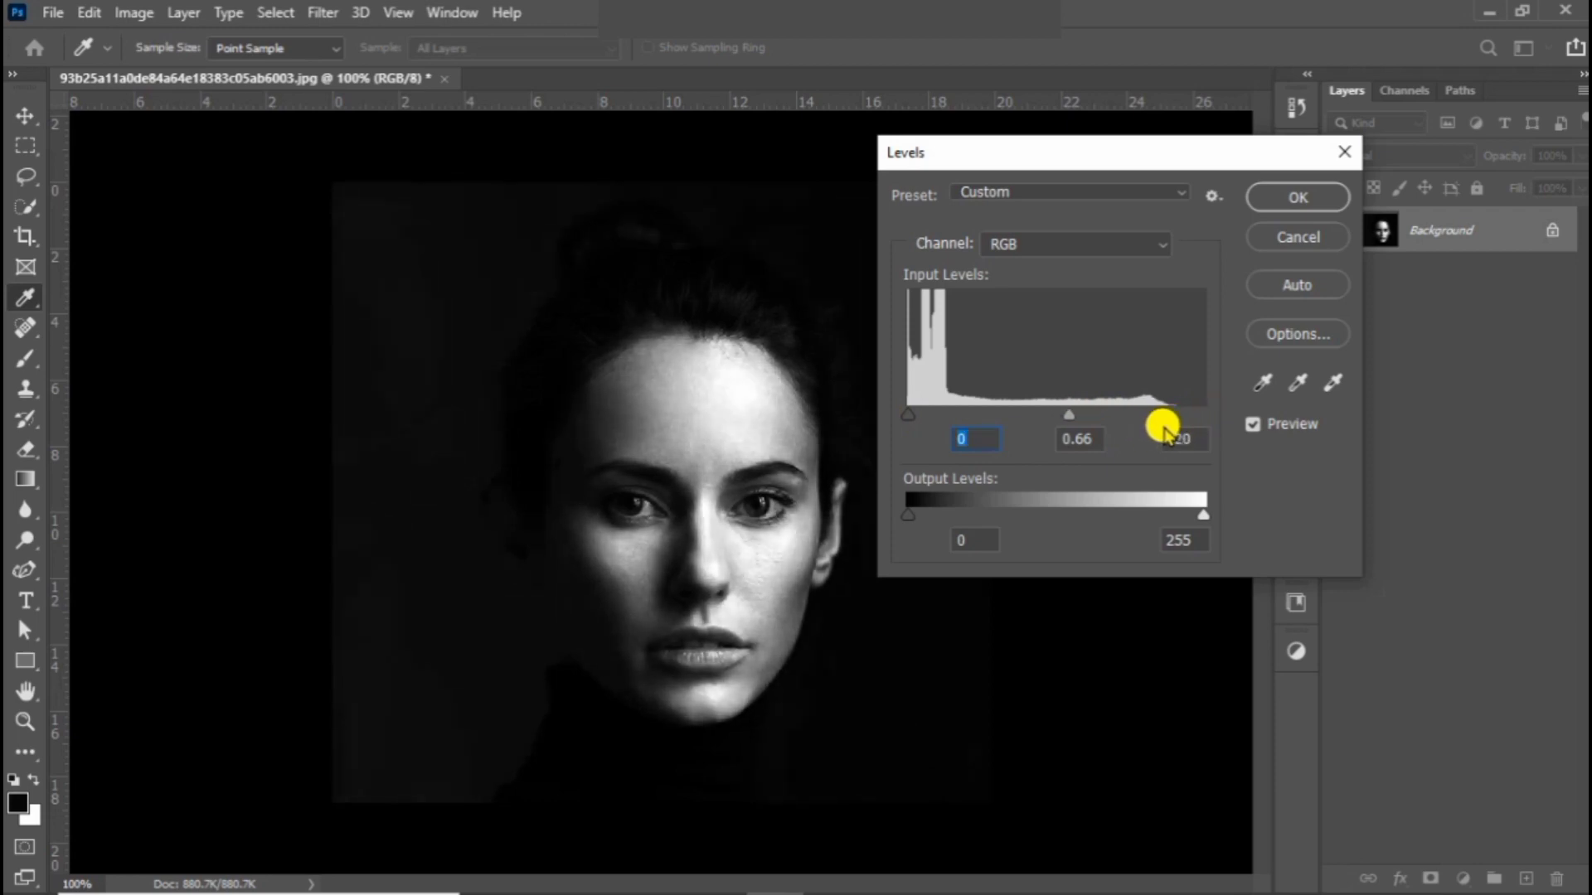
click(1317, 203)
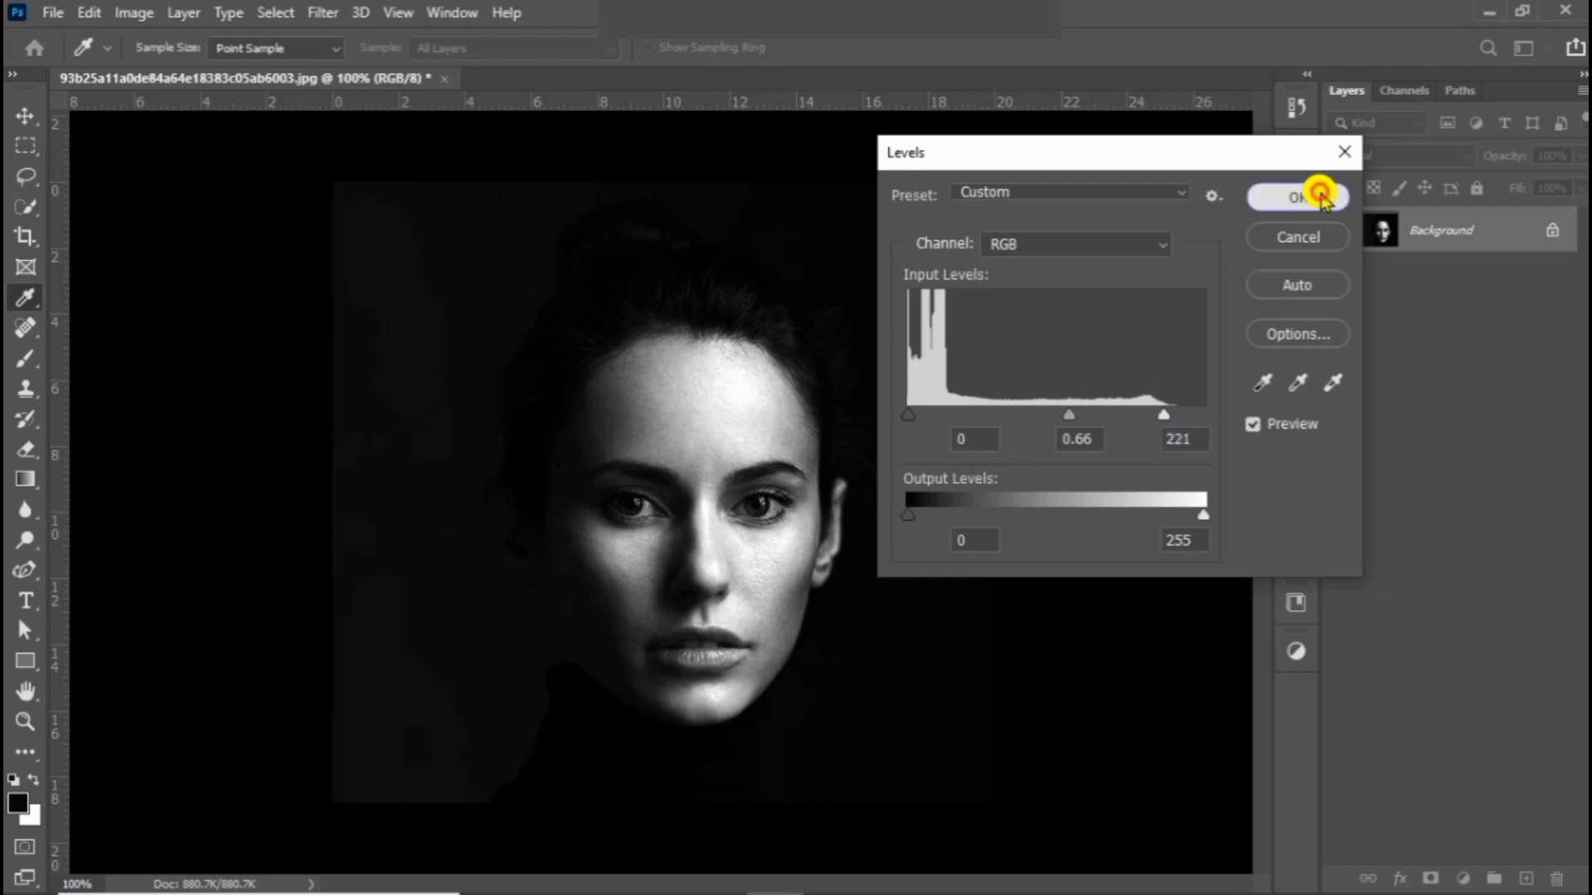
Step: Darken the portrait with Brightness/Contrast by lowering the brightness to about -80
click(135, 12)
mouse_move(203, 71)
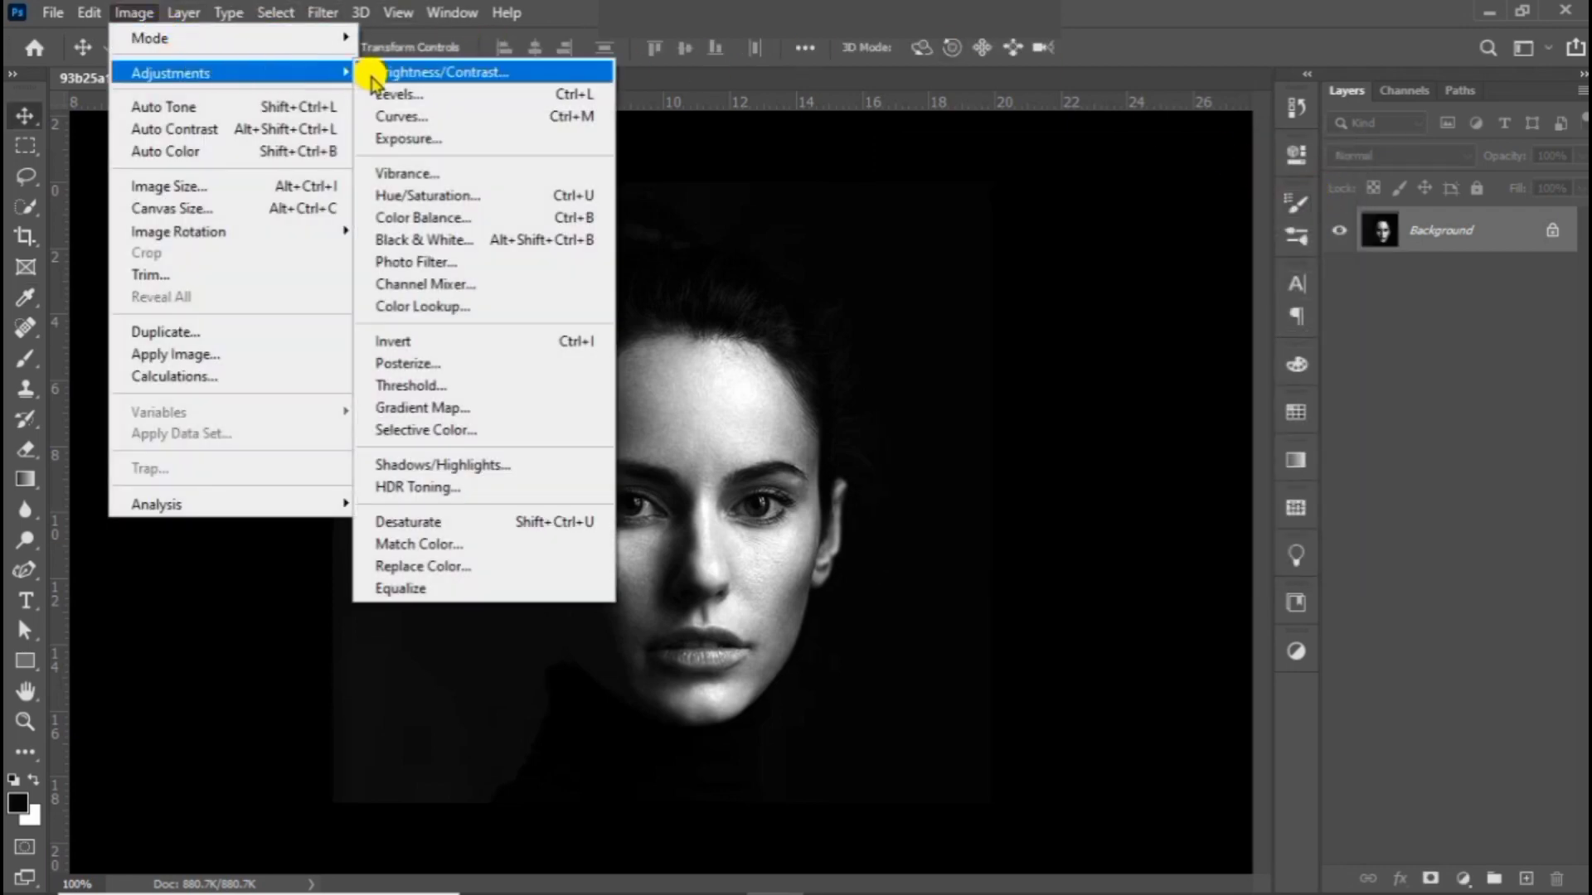
click(409, 75)
drag(1133, 171, 1078, 187)
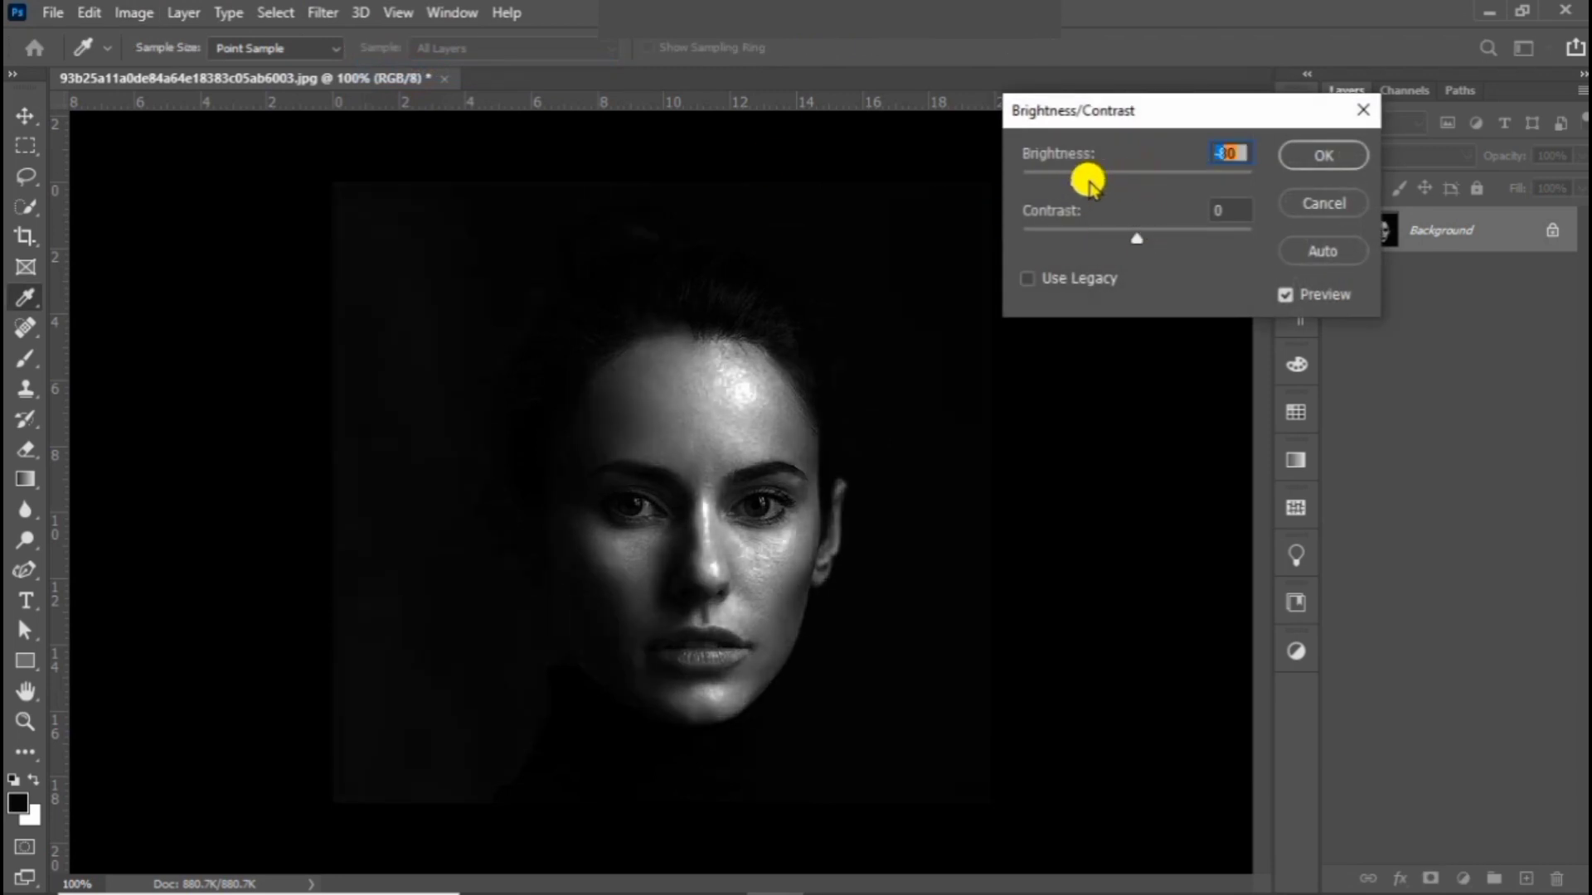
click(1357, 154)
key(v)
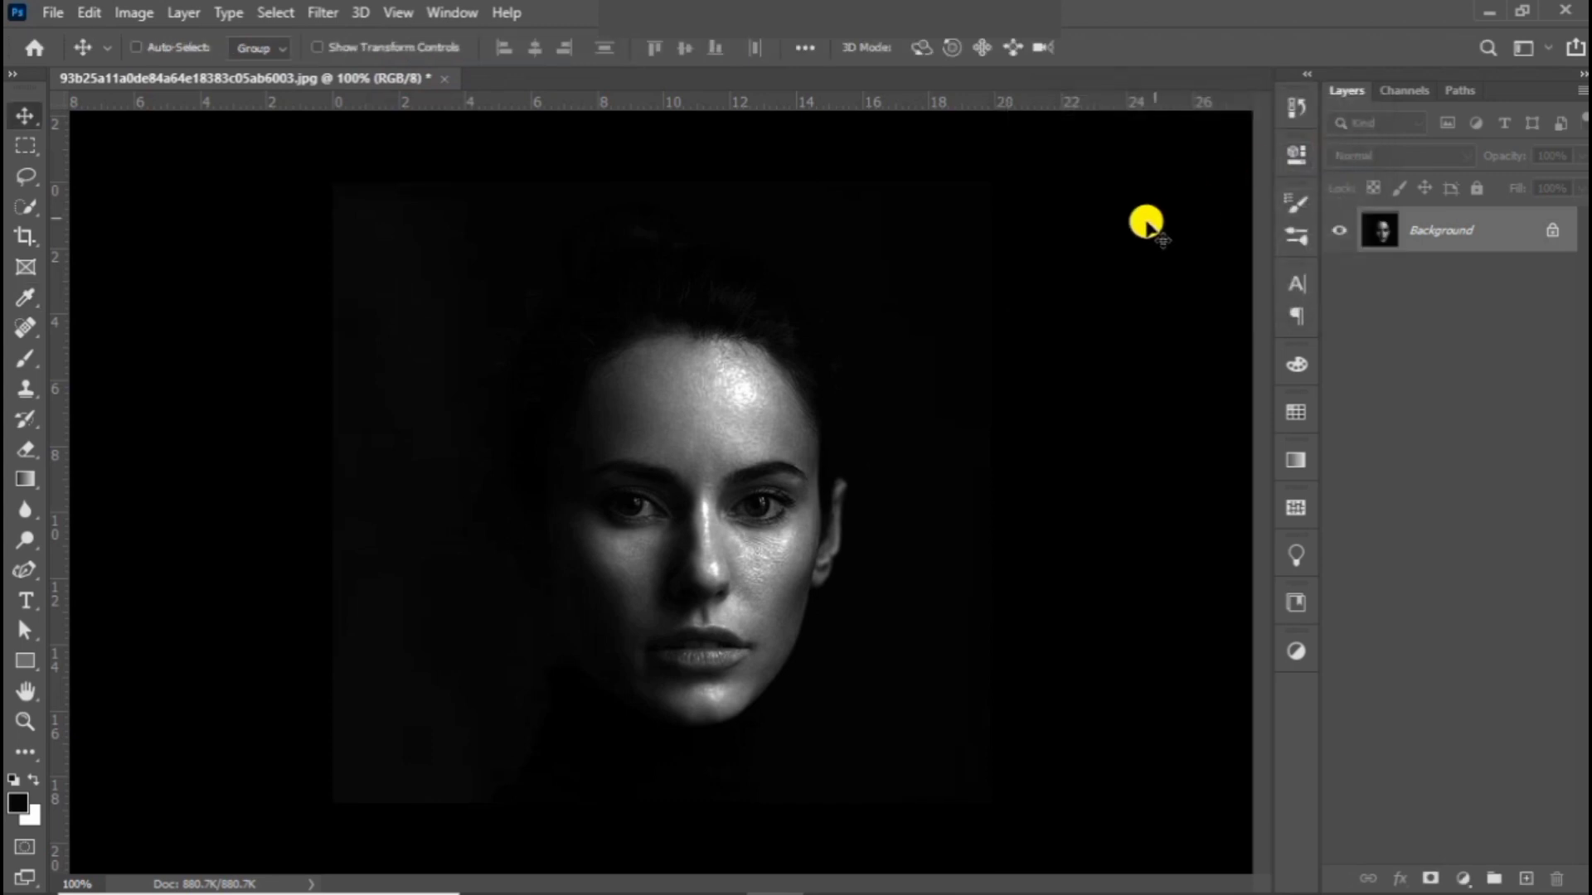
Step: Duplicate the Background layer as Background copy within the same document
right_click(1451, 233)
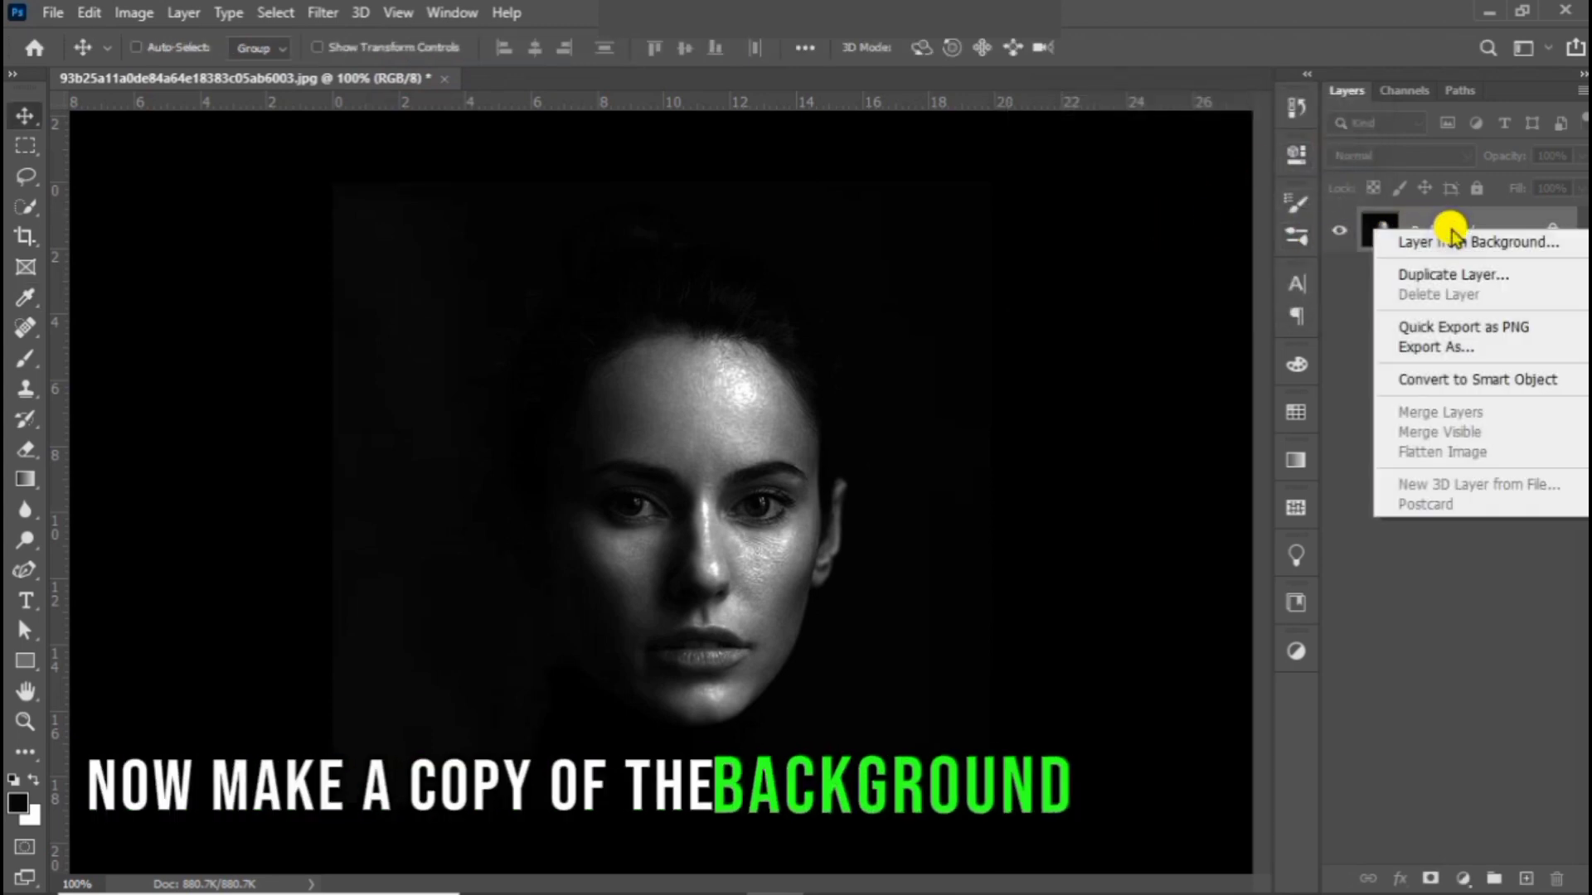
click(1444, 280)
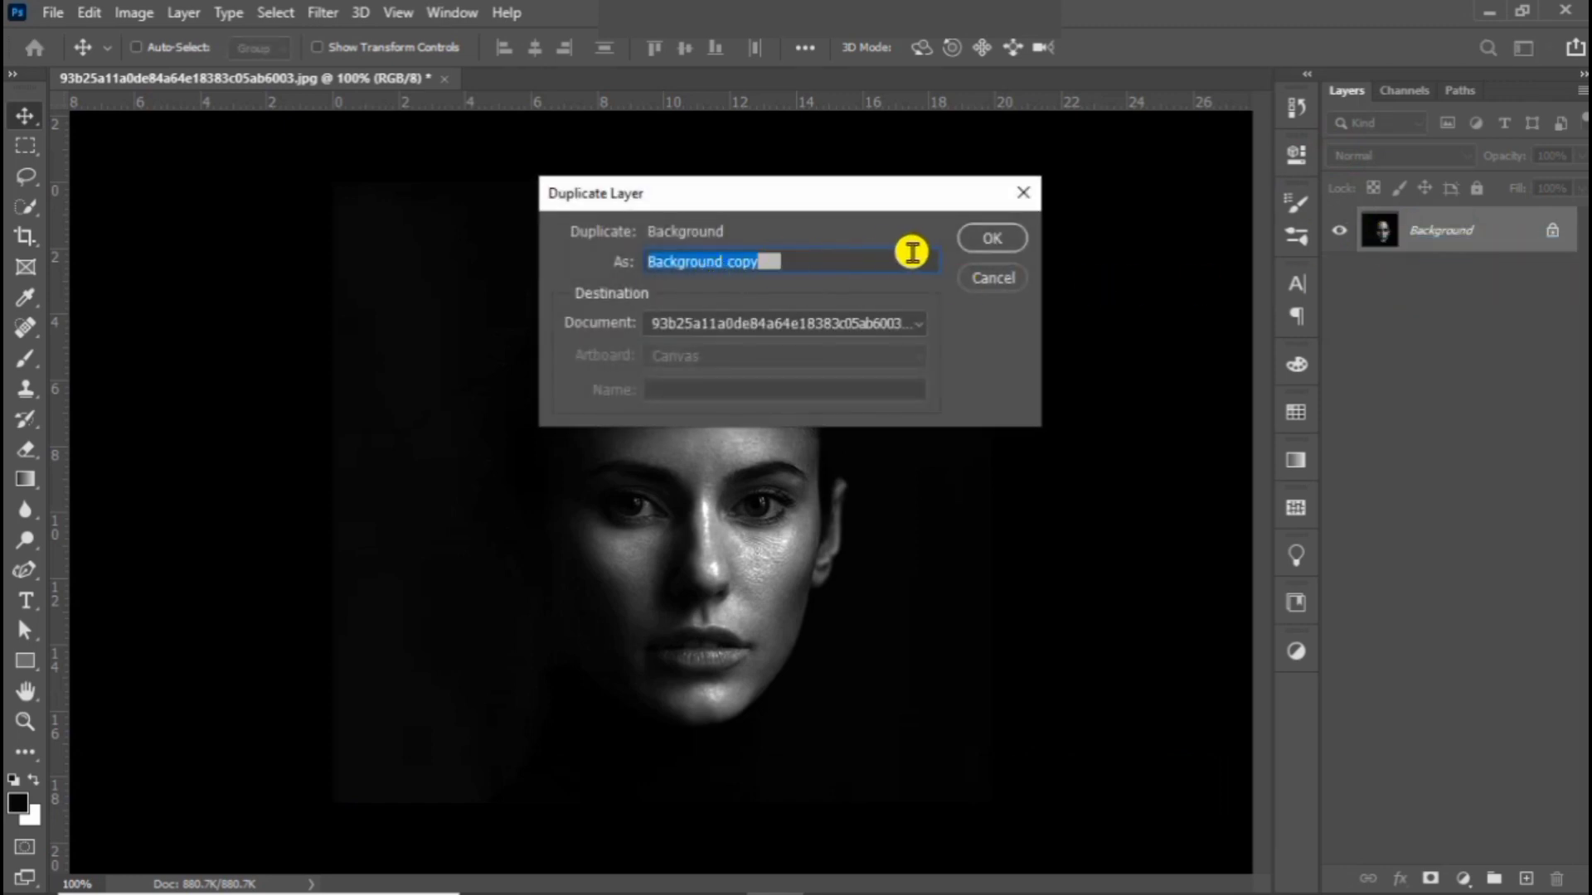
click(994, 241)
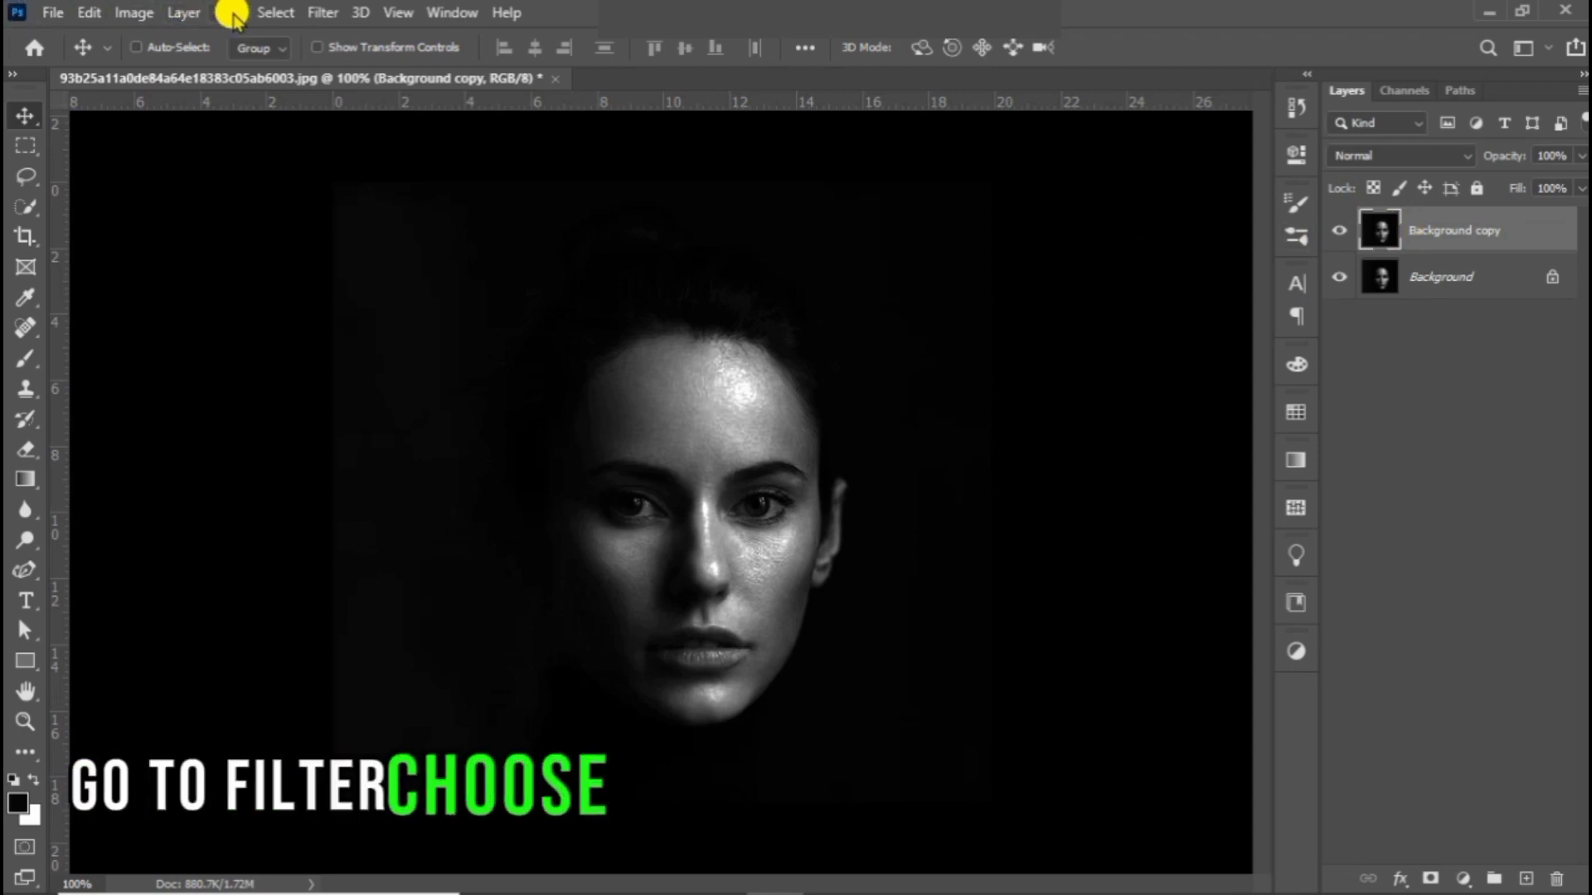
Step: Apply a Gaussian Blur with a radius of 2.6 pixels to the Background copy layer
click(322, 14)
mouse_move(464, 275)
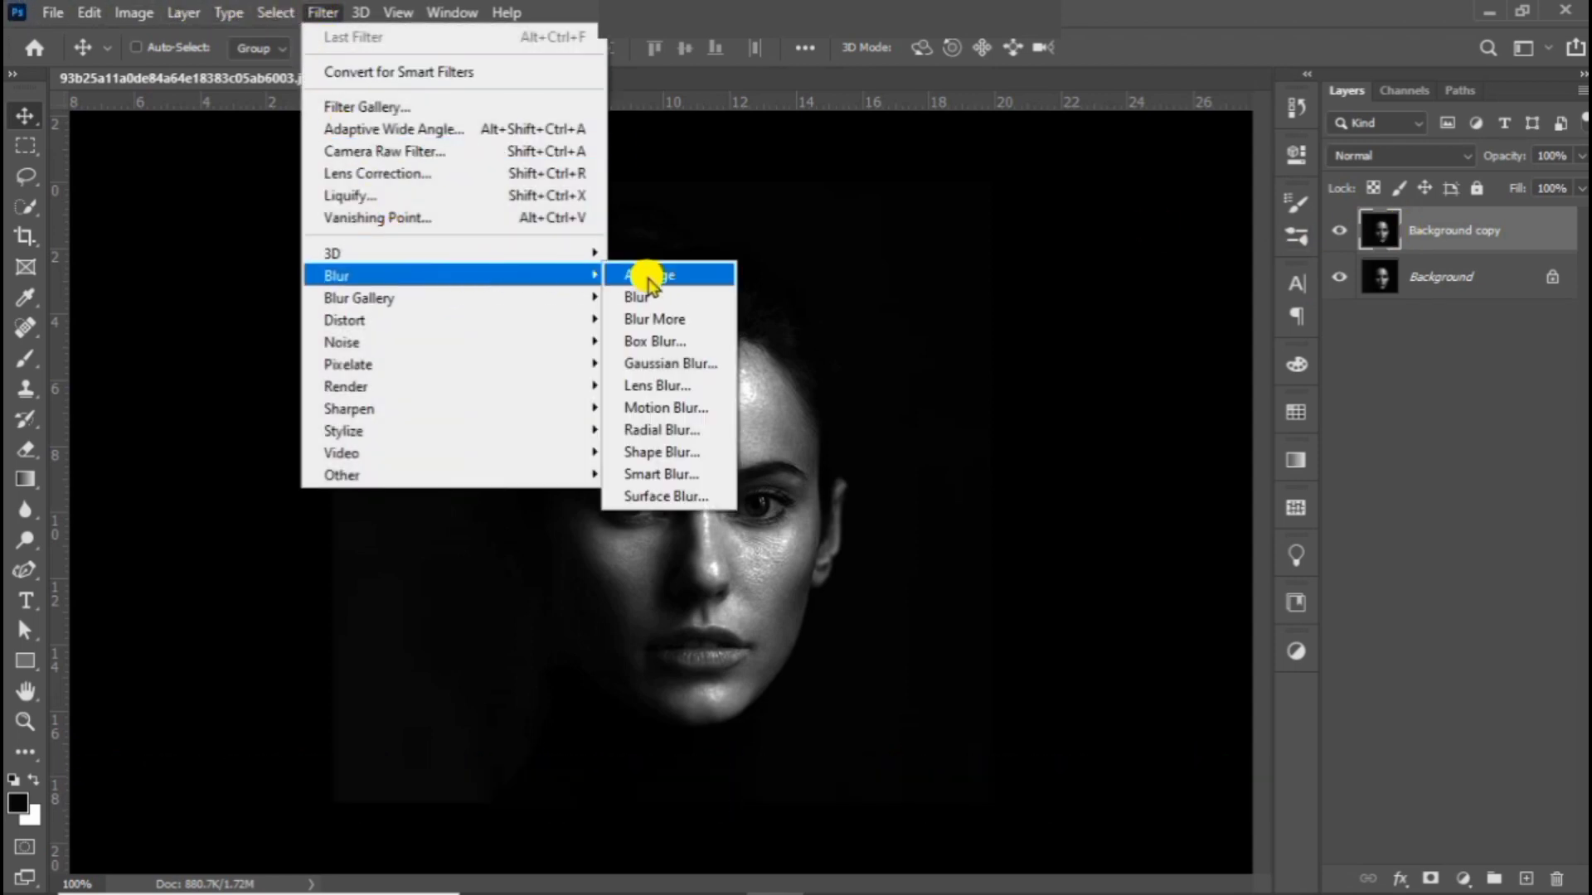
click(663, 365)
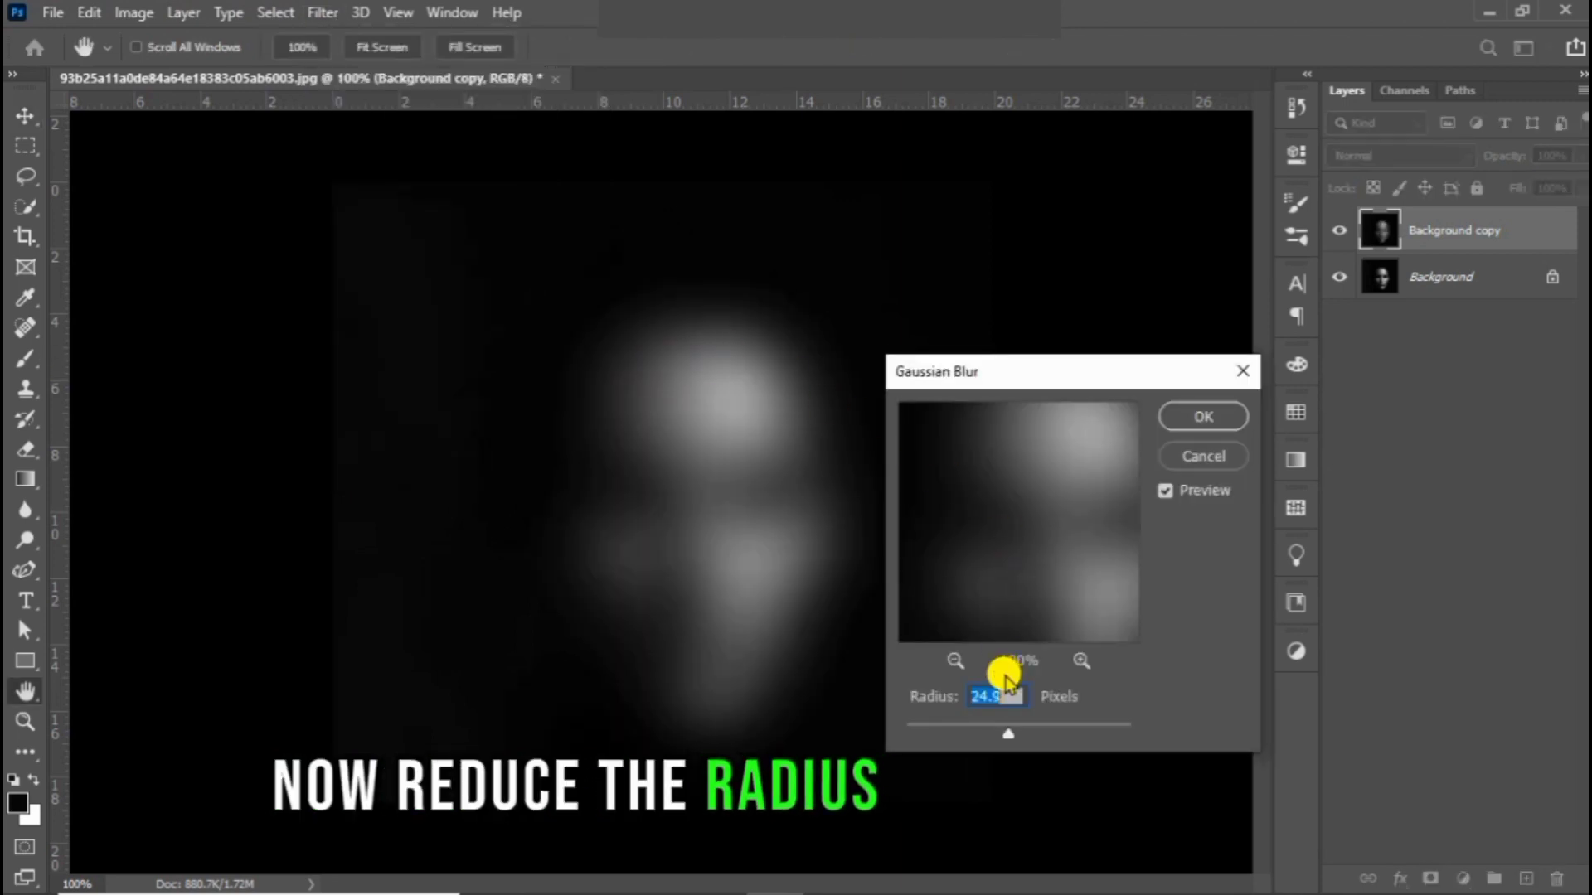
text(10)
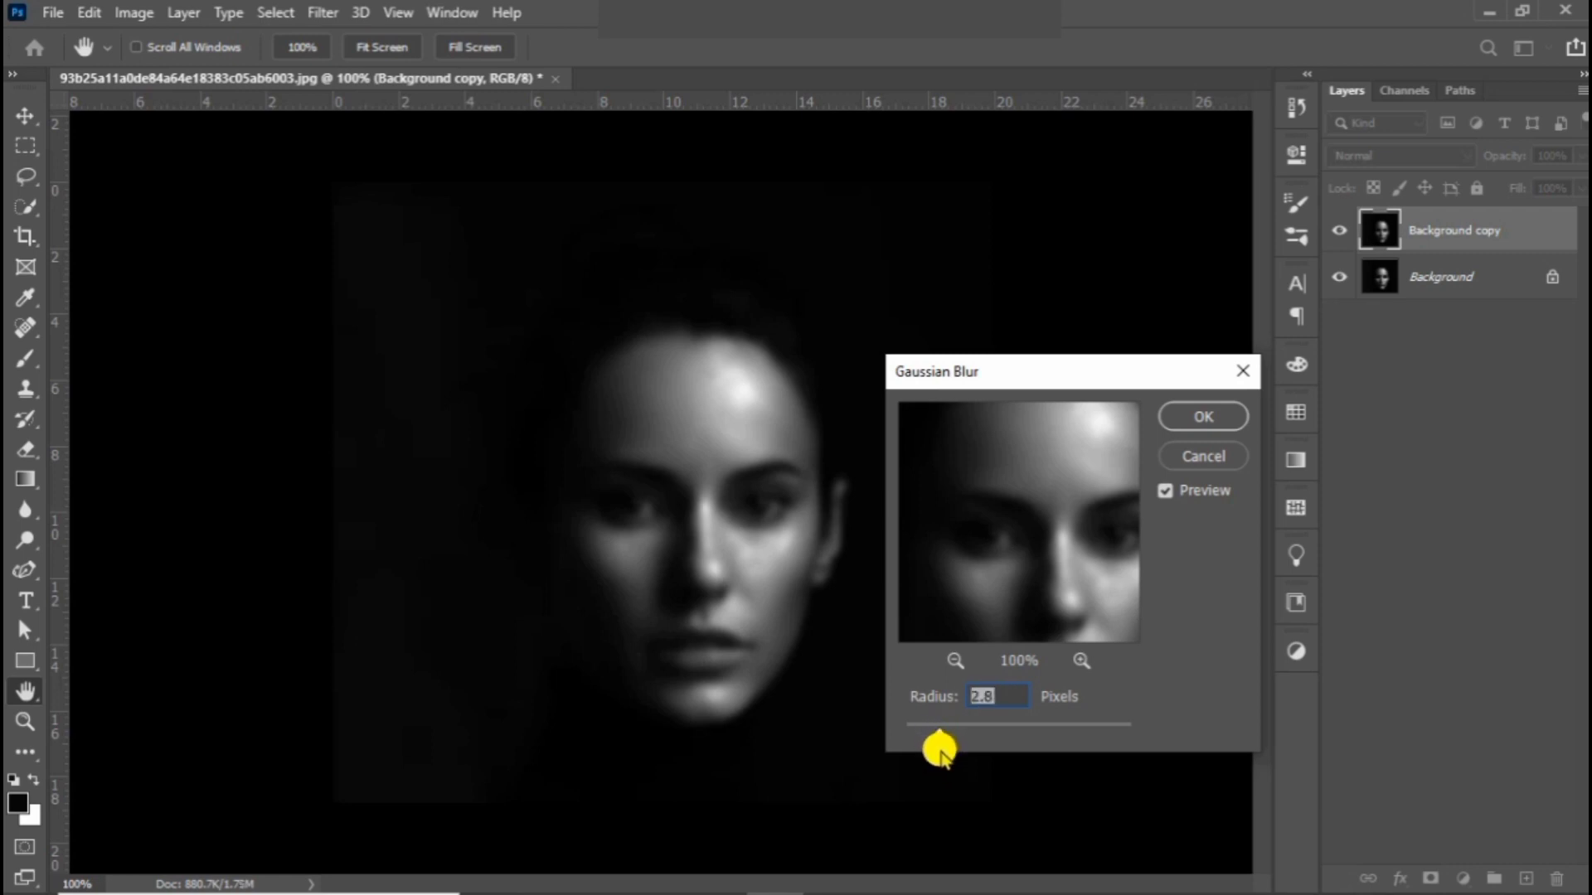
click(1220, 418)
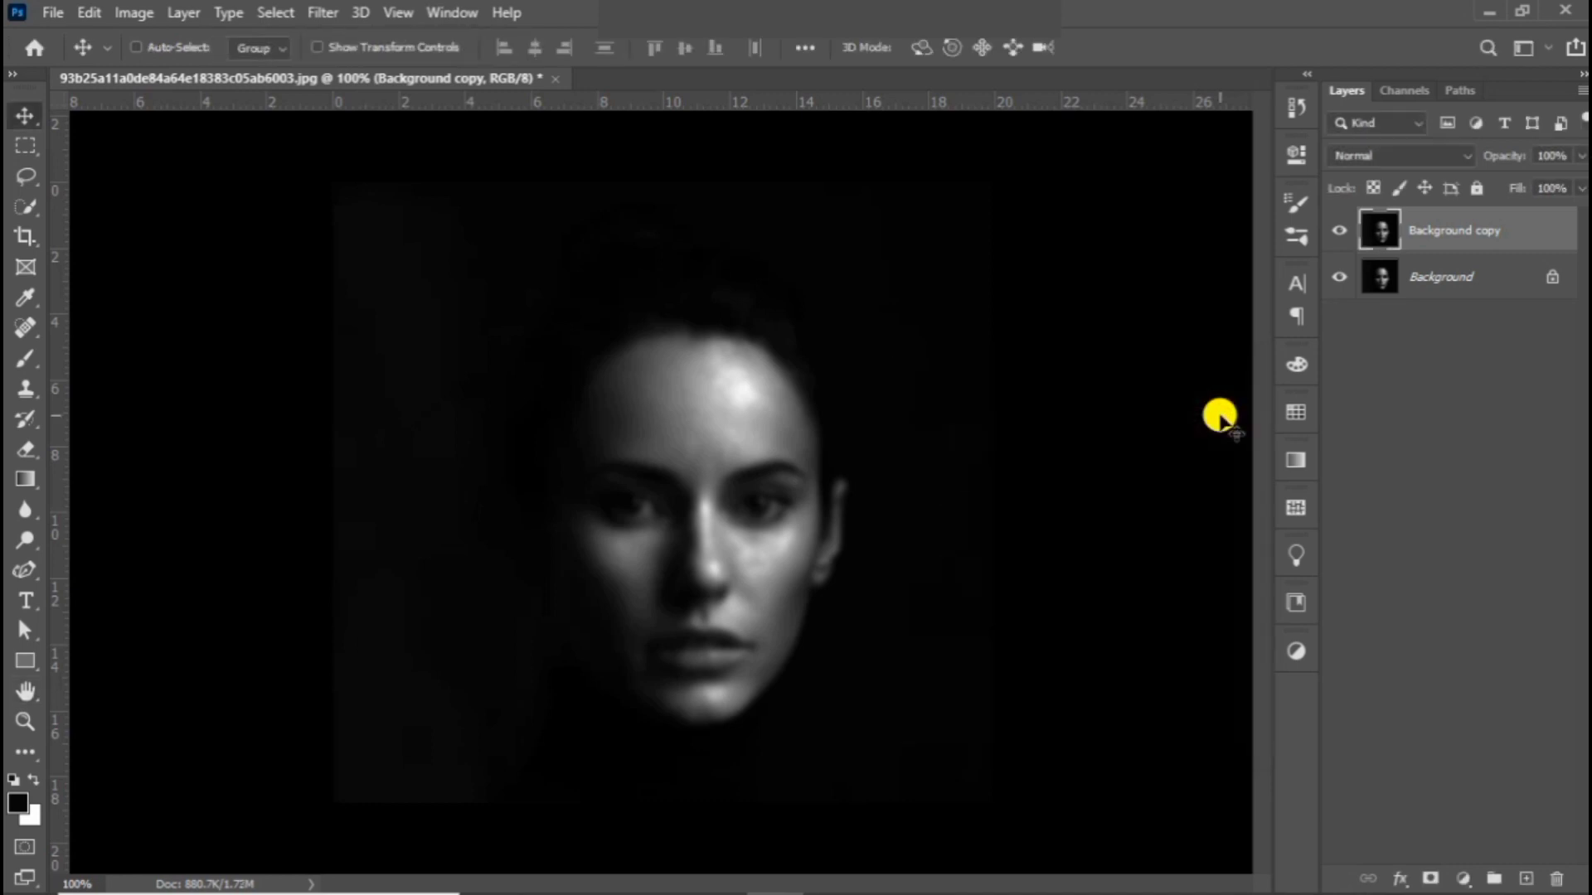
Step: Save the layered image on the computer as a Photoshop file named "text portrait" with maximized compatibility
click(52, 13)
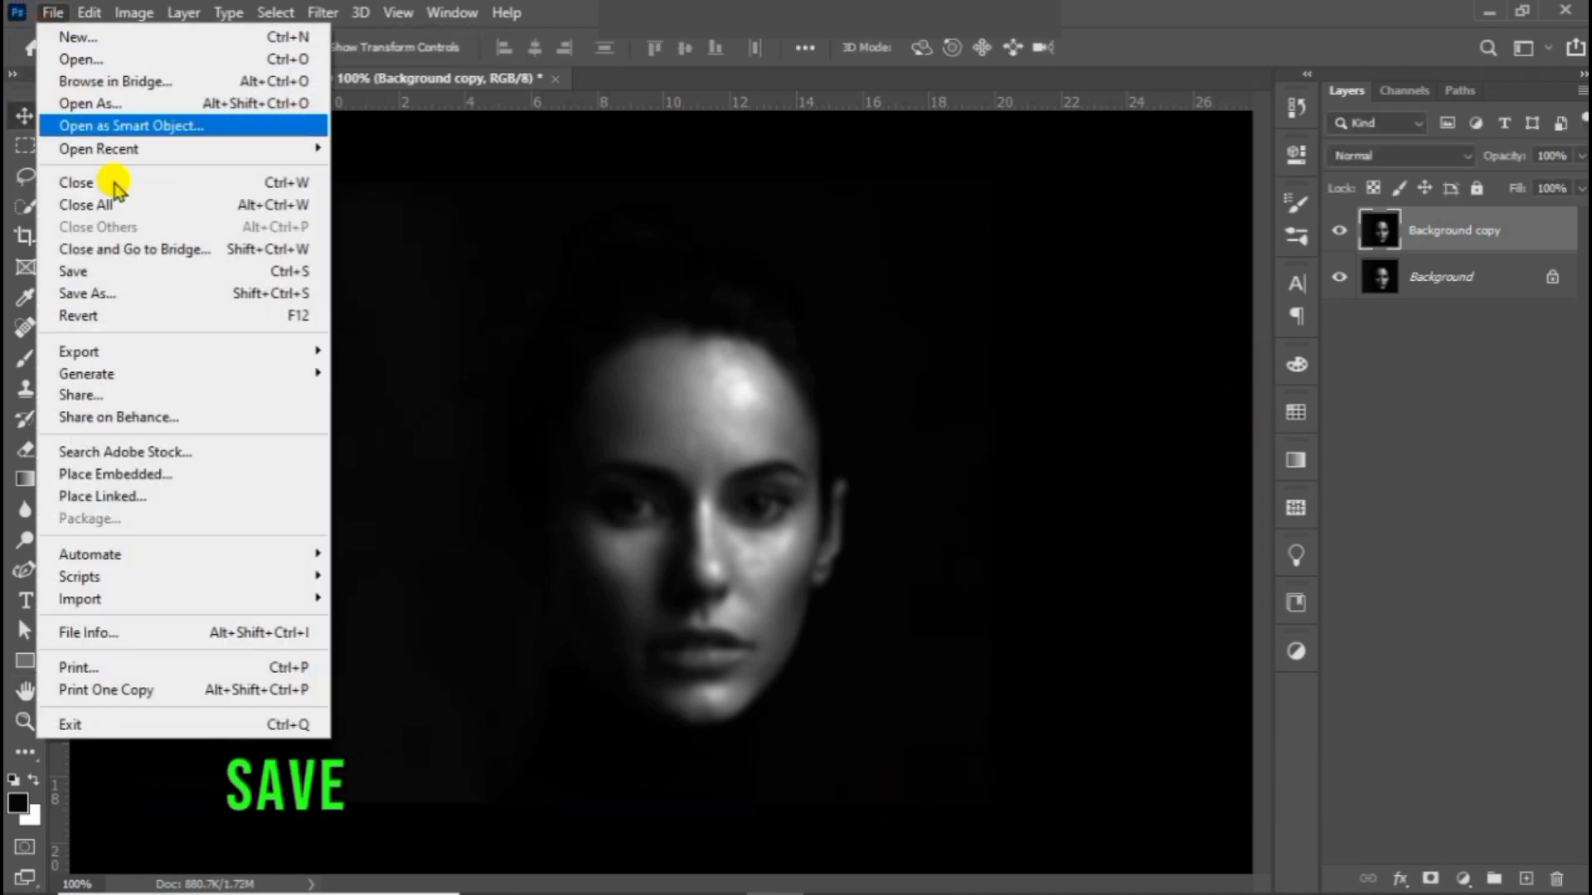
click(160, 292)
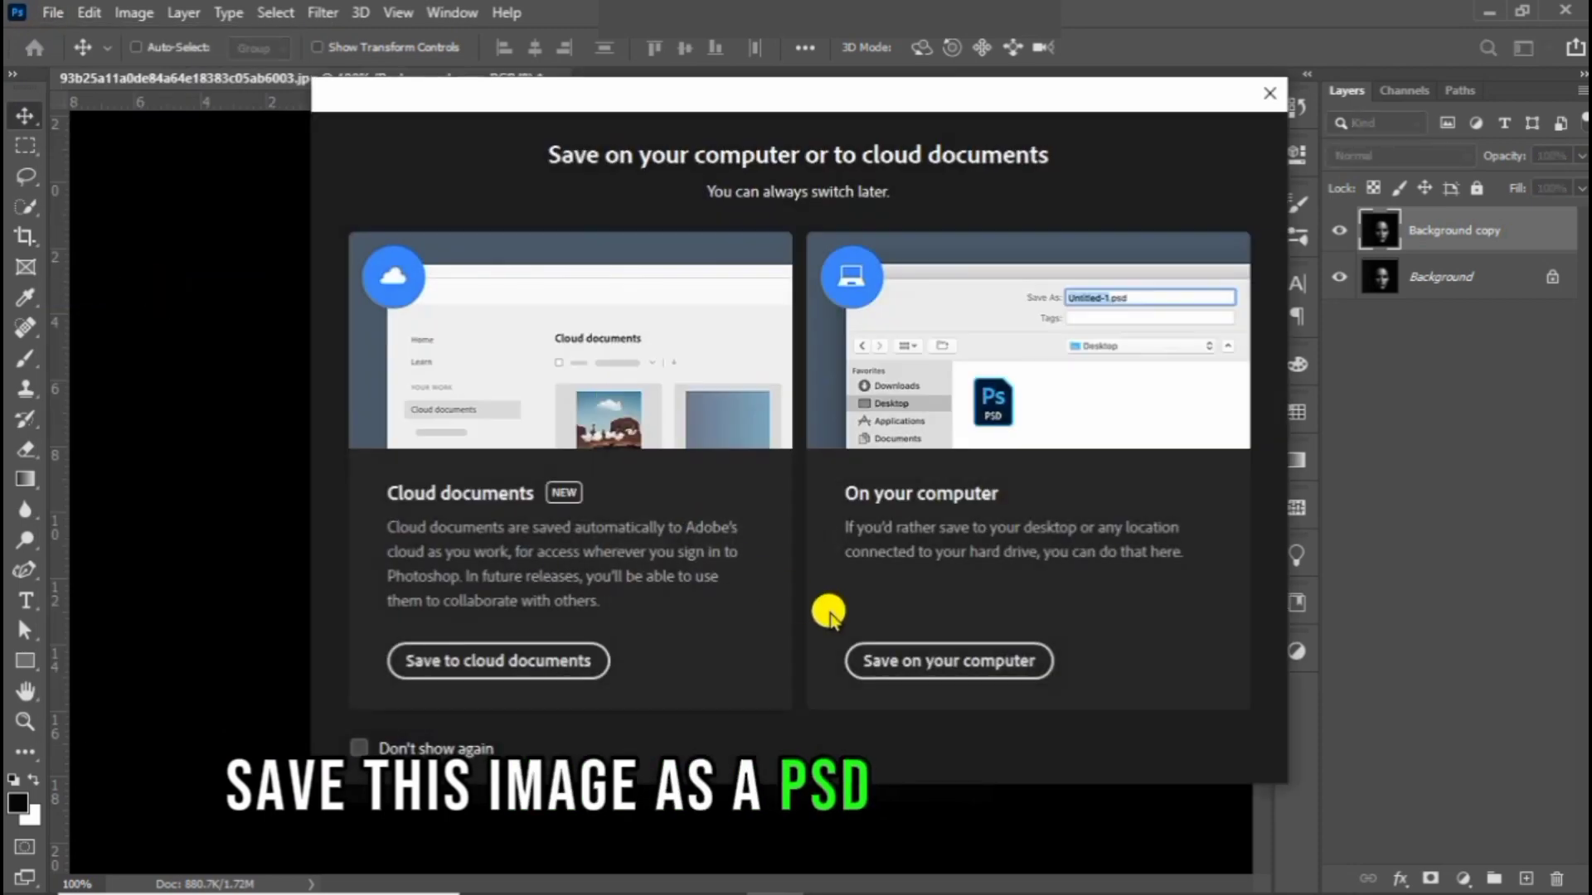
click(904, 652)
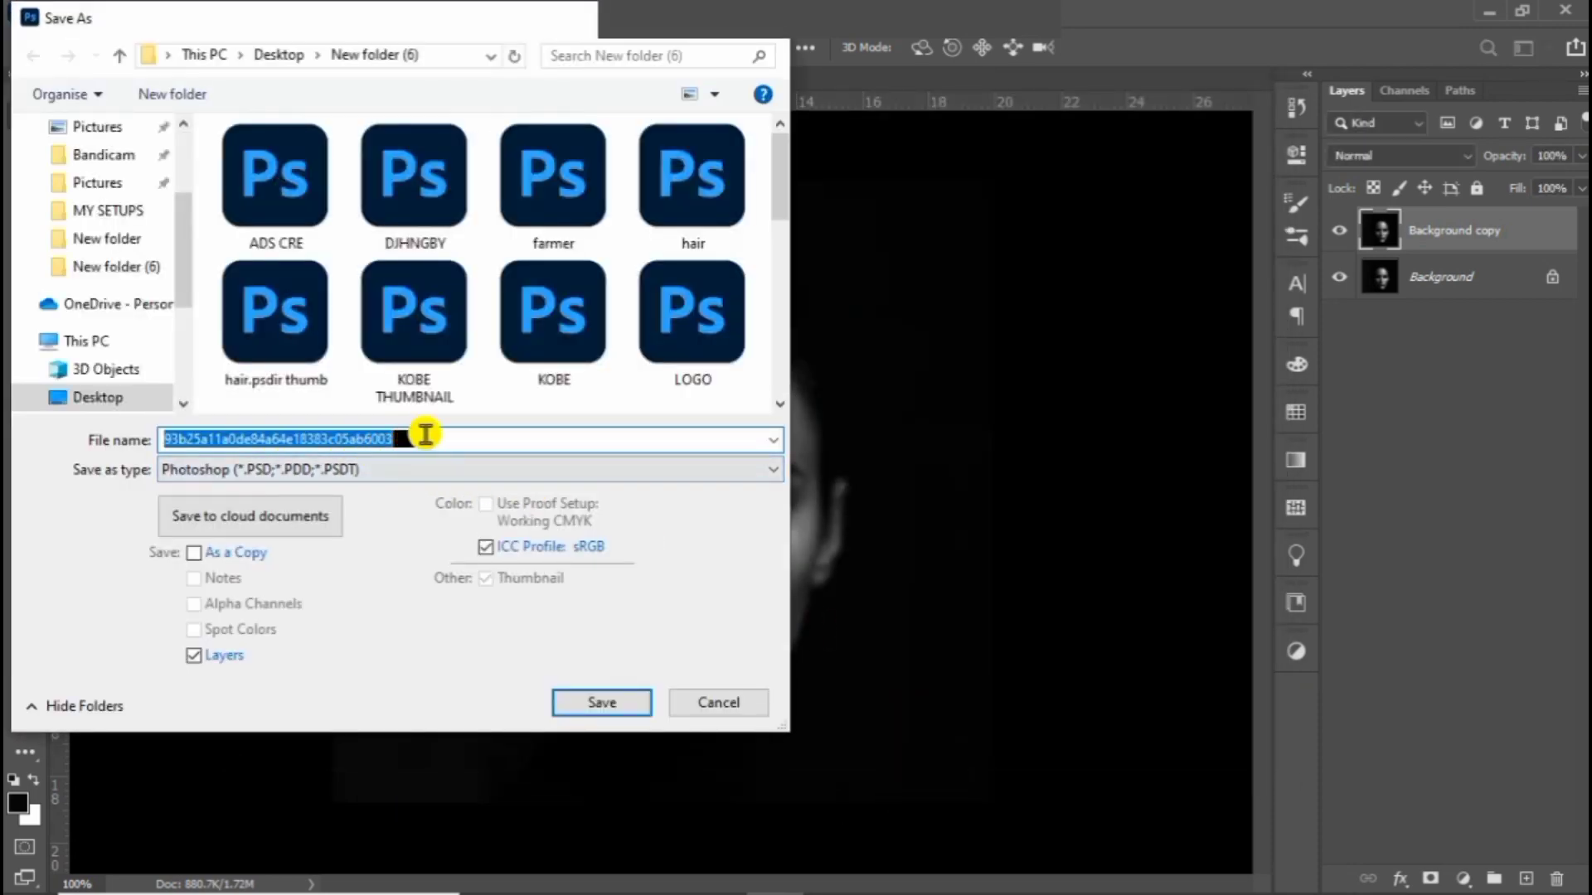
text(text port)
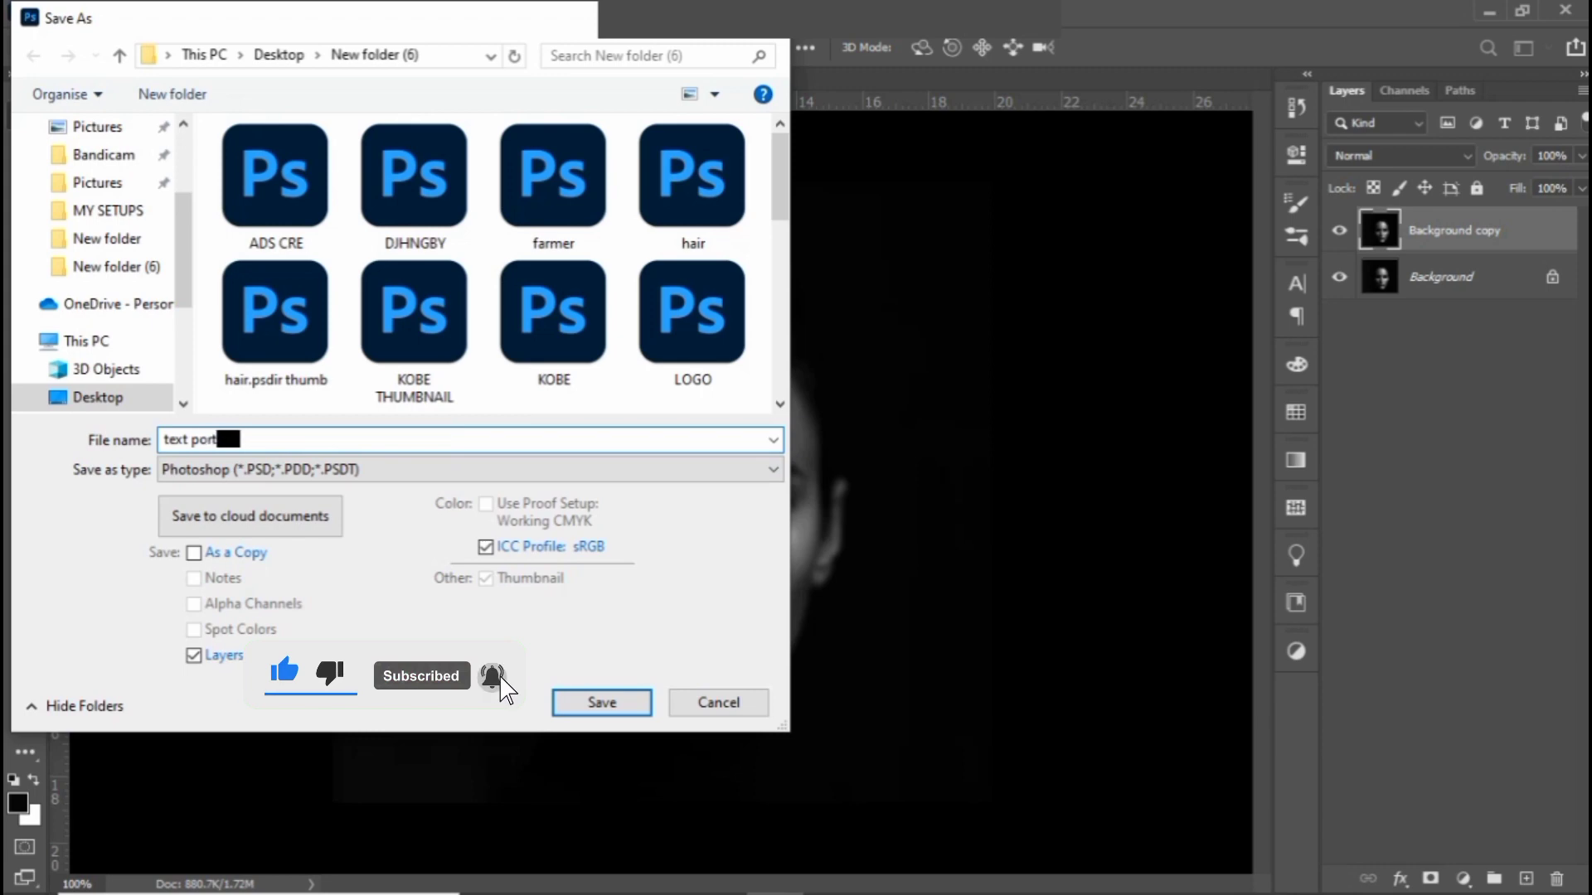
text(rait)
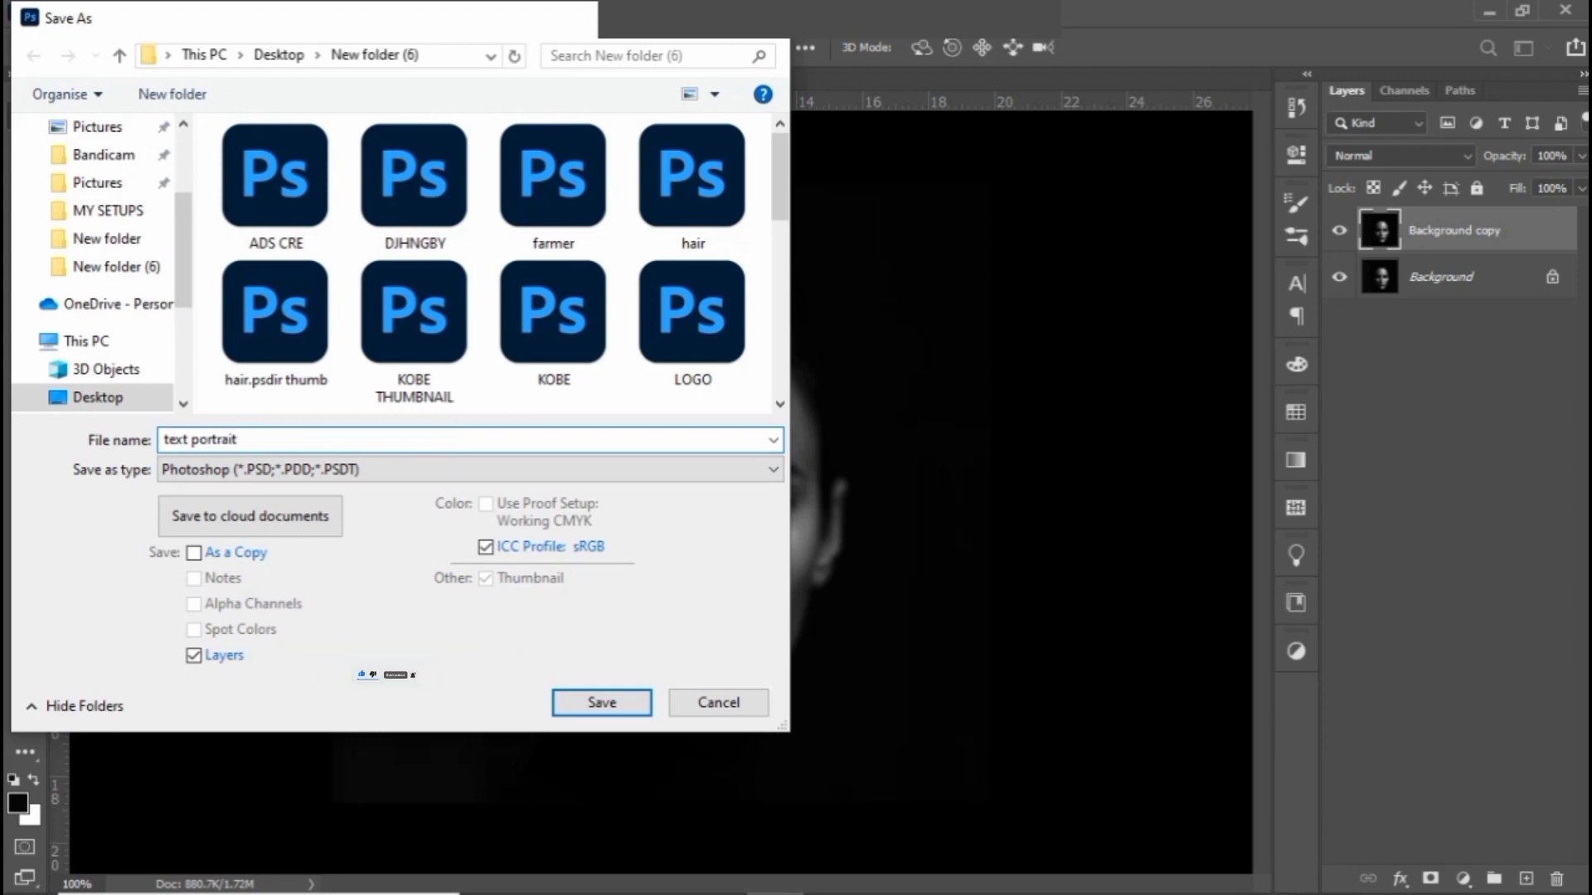
key(Return)
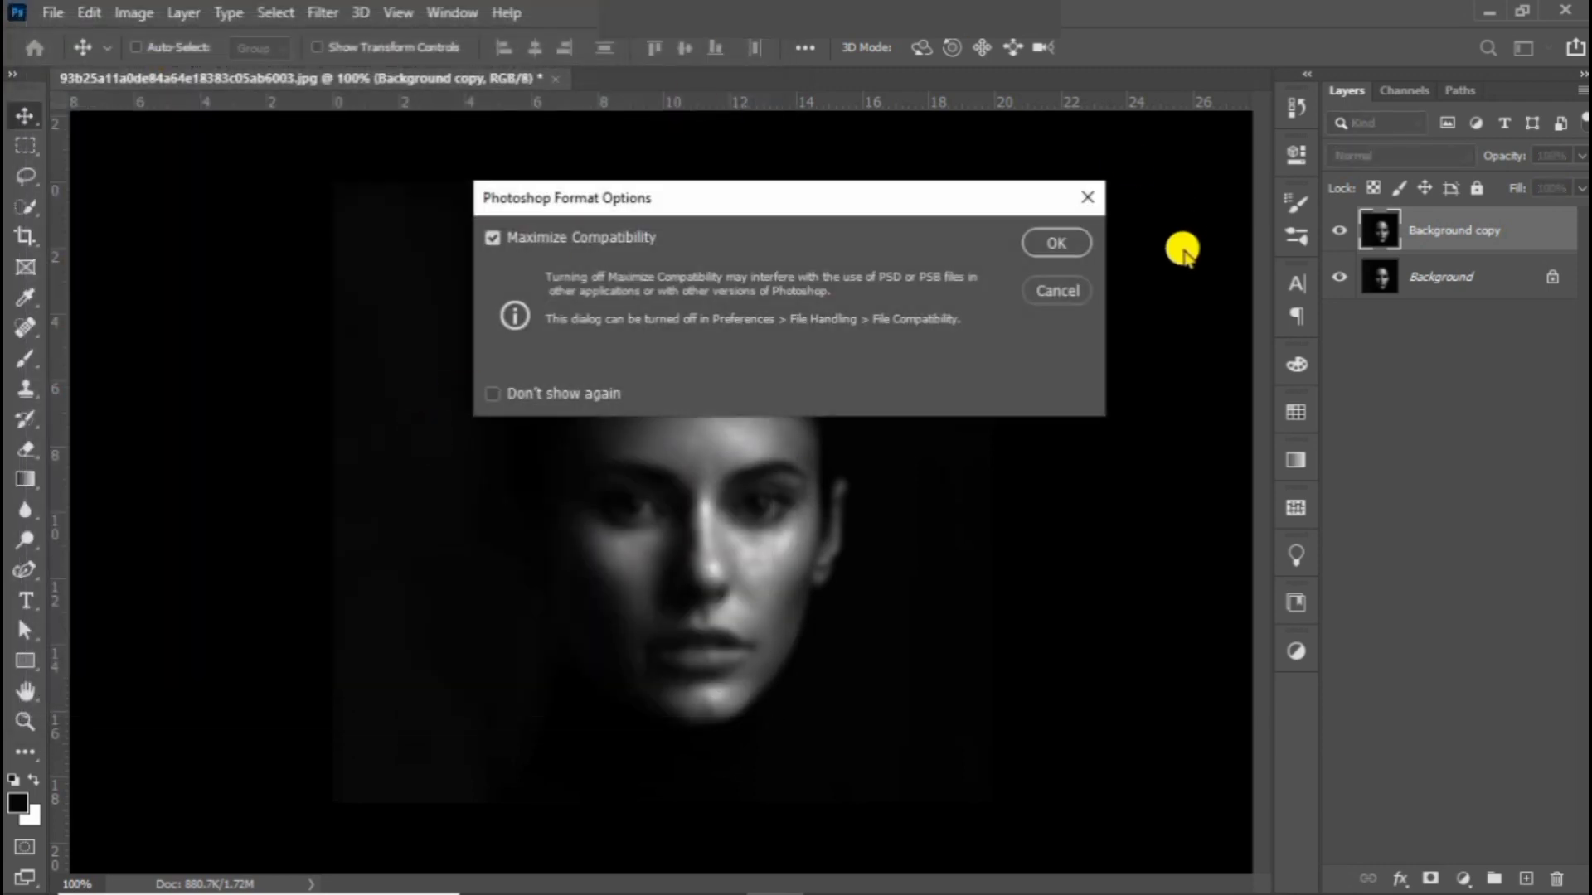
click(1055, 242)
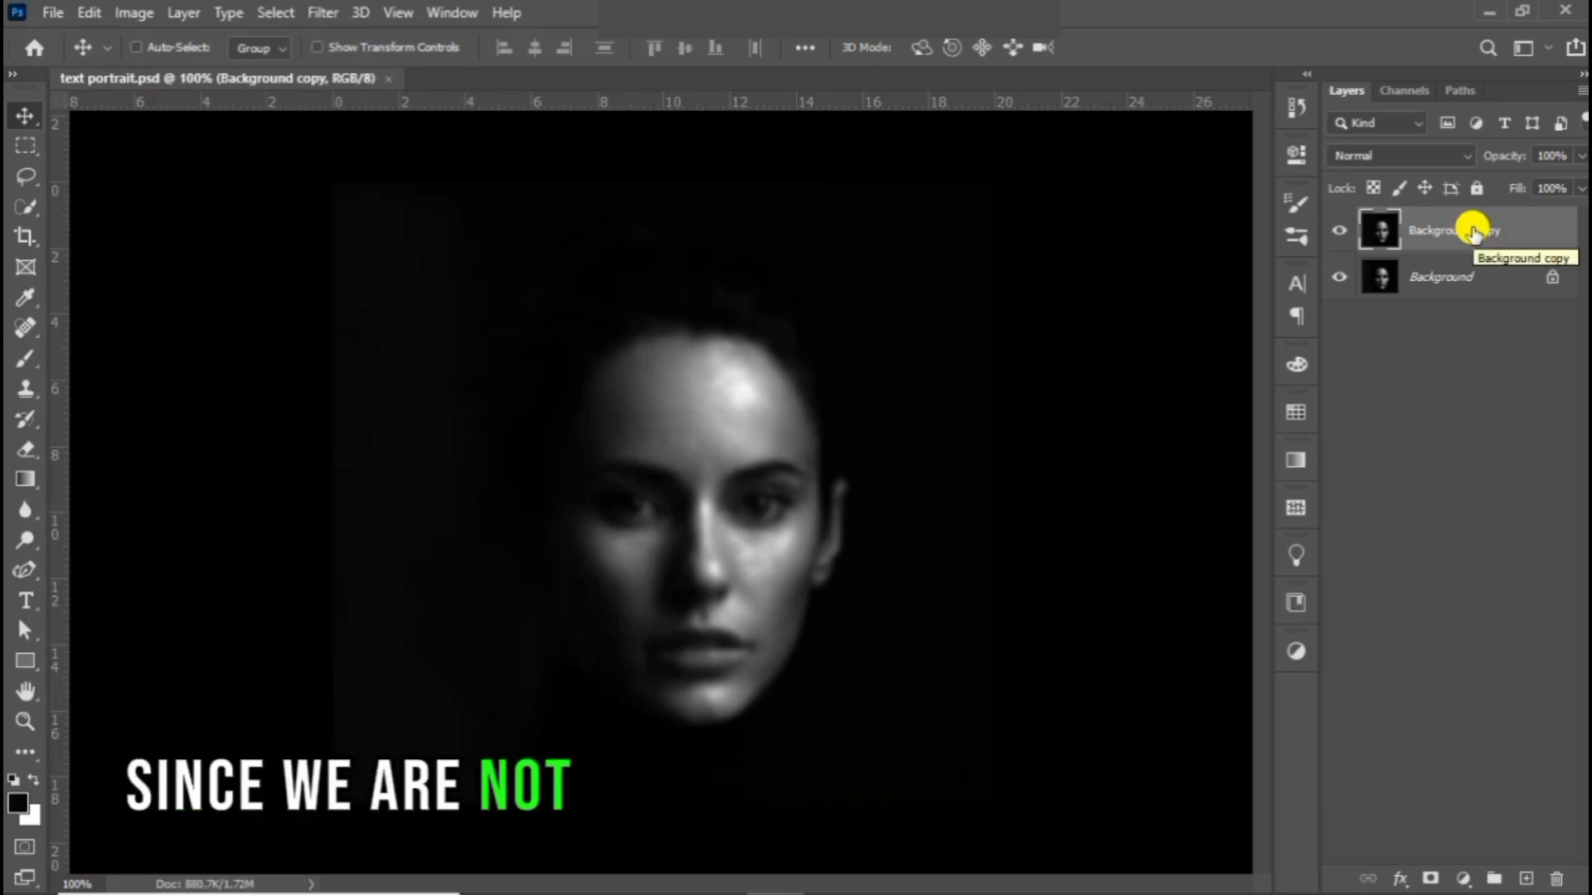
Step: Delete the blurred Background copy layer
drag(1472, 232, 1557, 878)
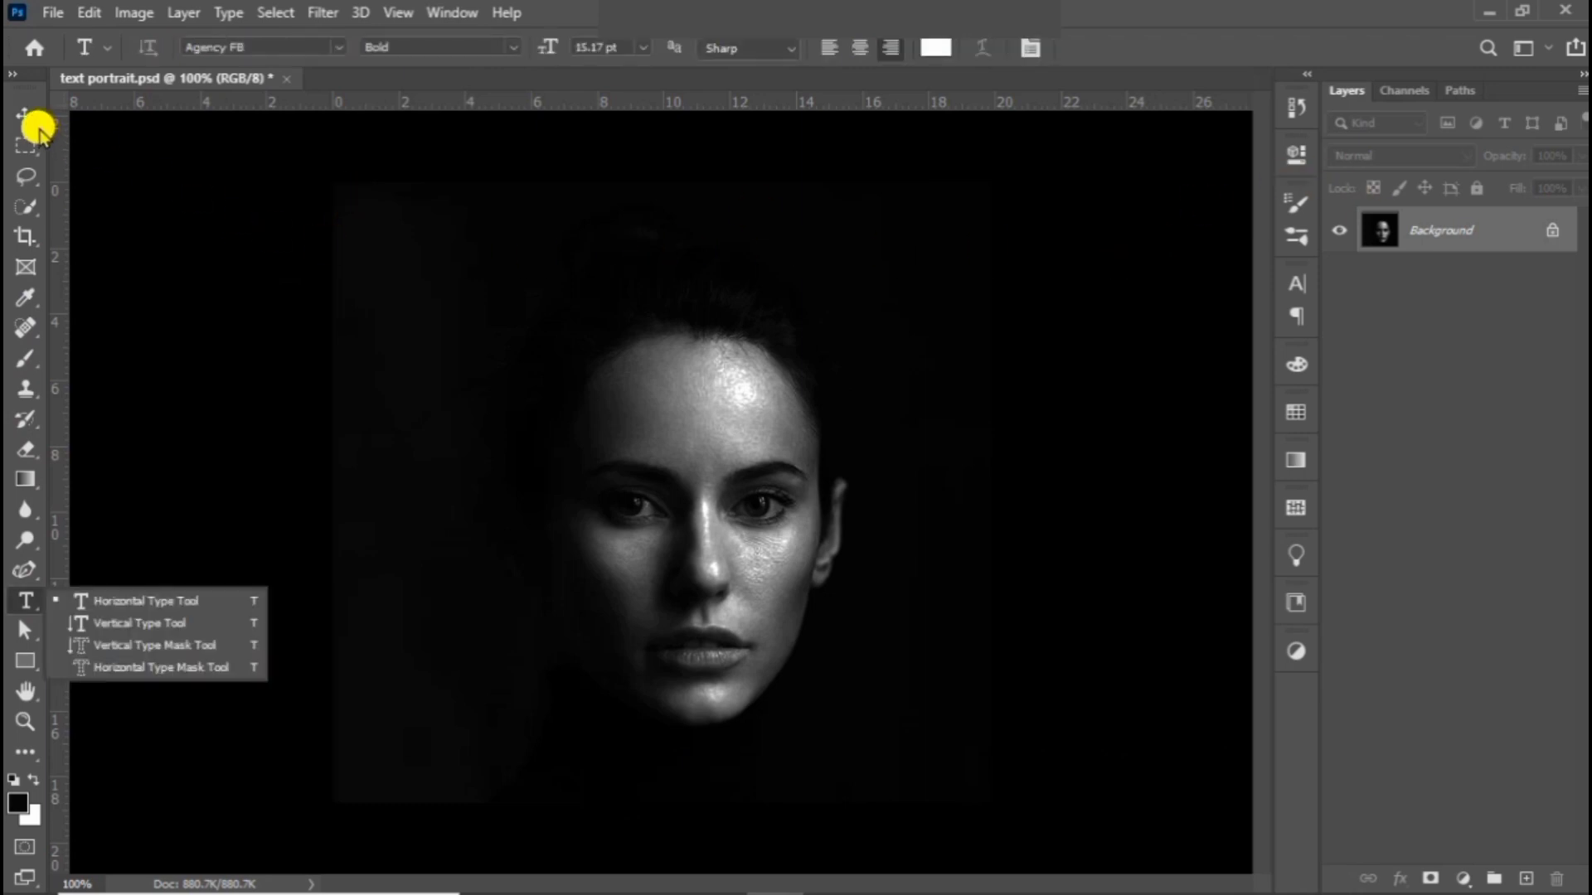
Step: Change the color of the area surrounding the canvas from black to dark gray, trying light gray first
click(36, 119)
right_click(1119, 293)
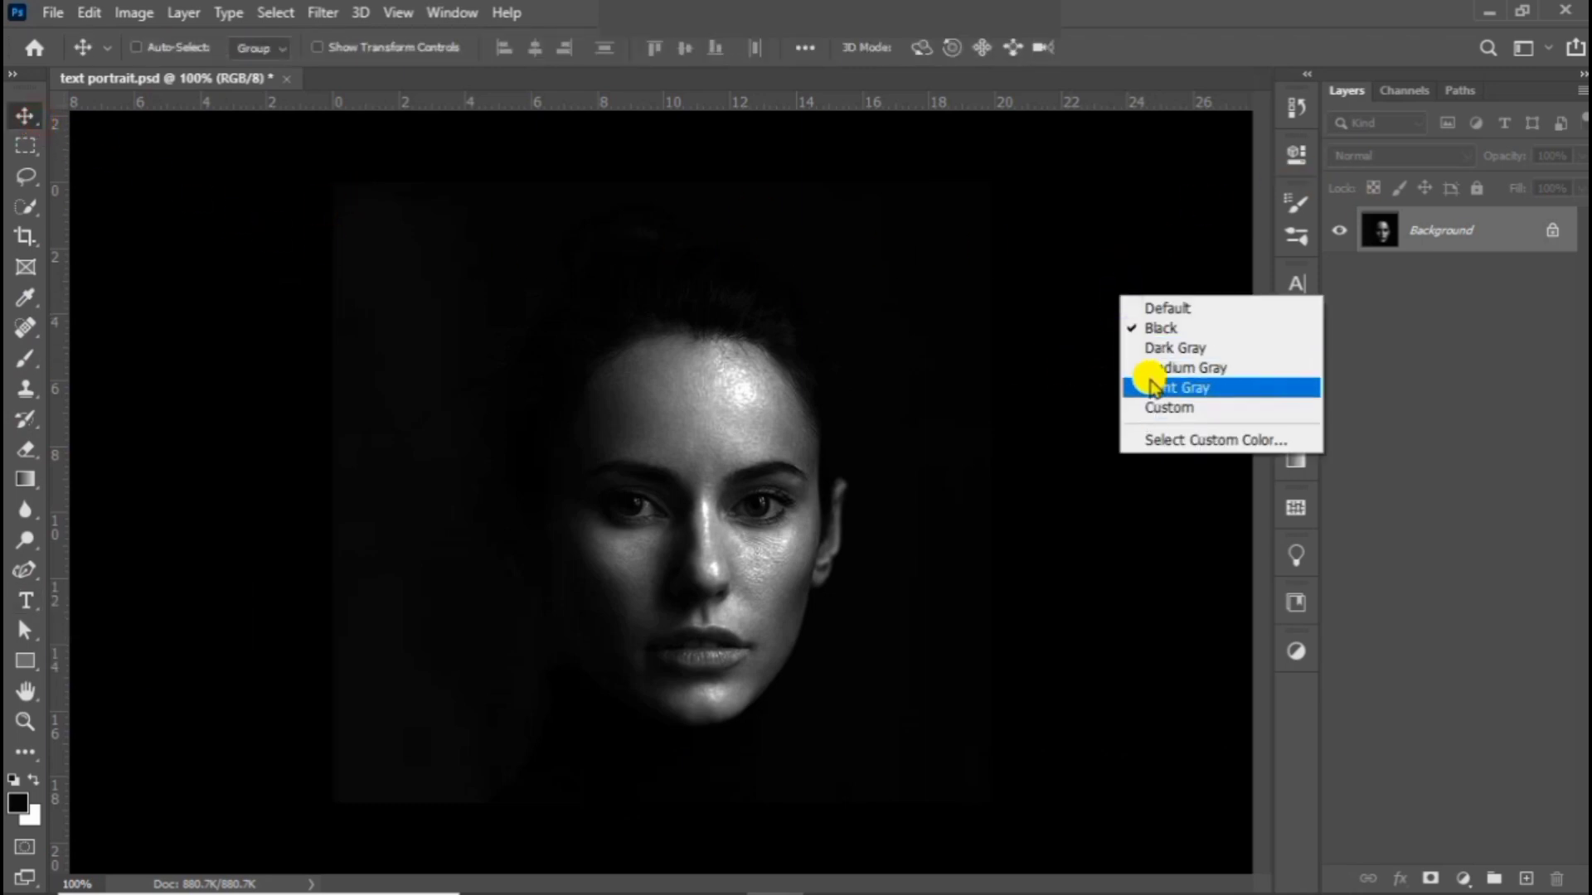
click(1128, 382)
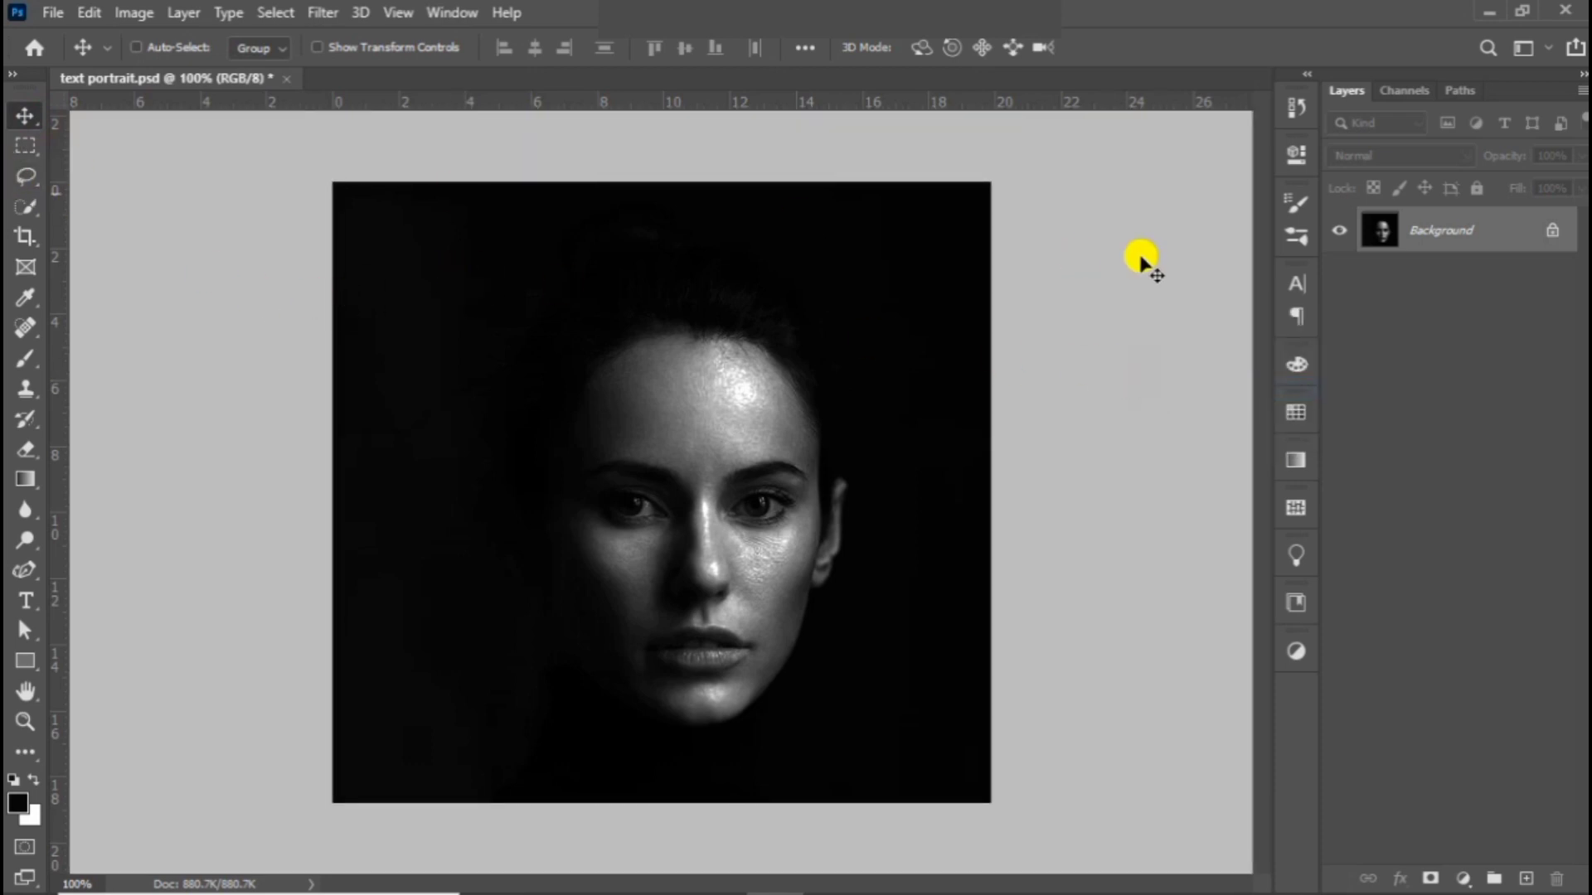
right_click(1142, 260)
click(1154, 305)
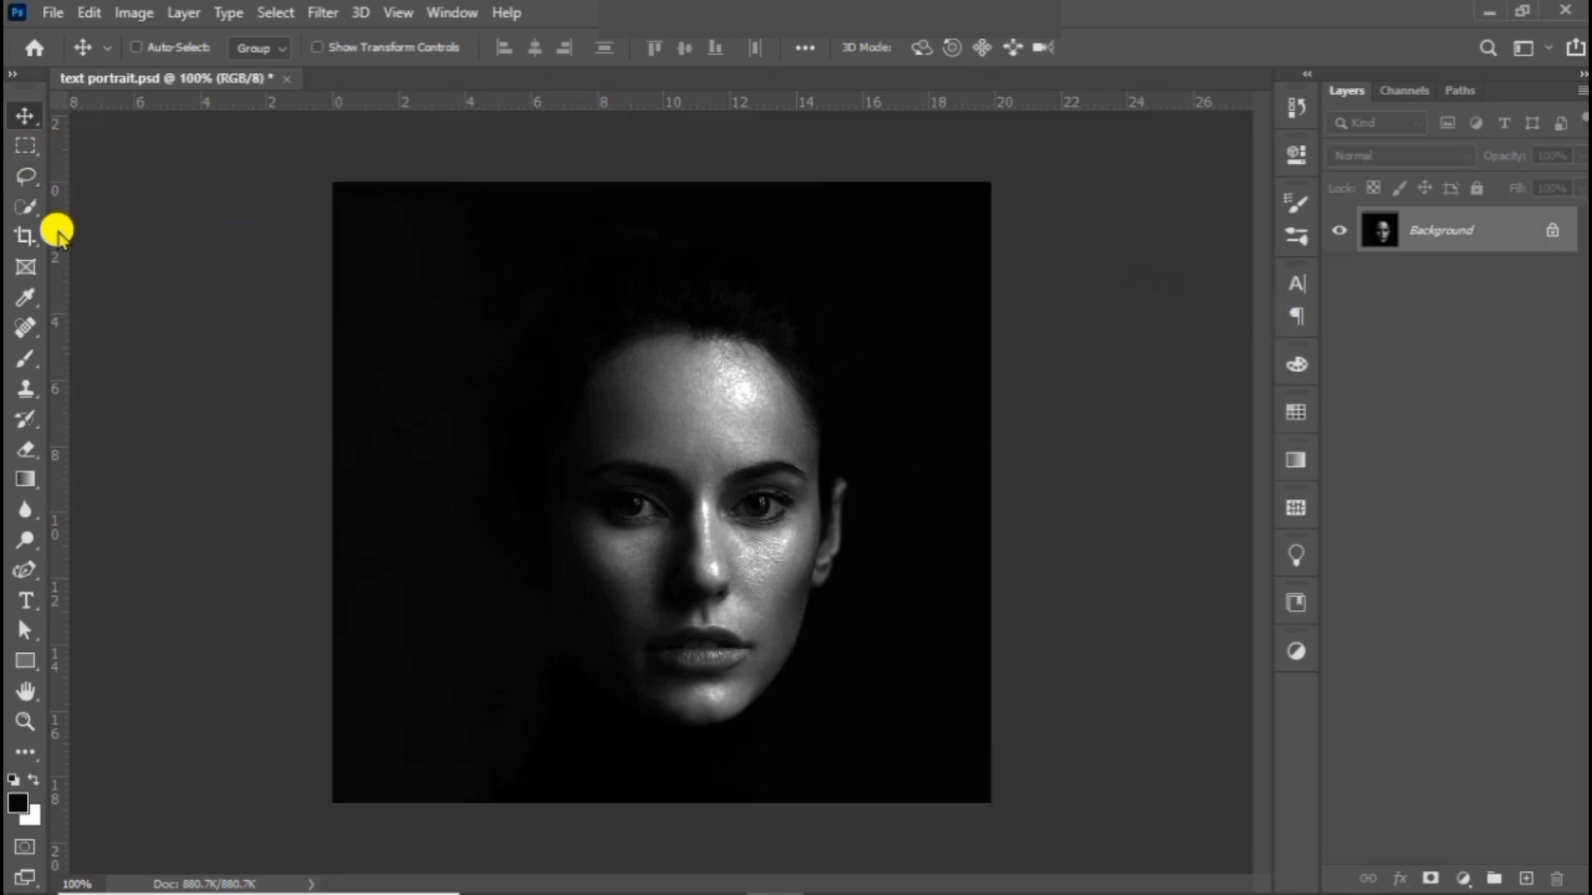
Step: Add a text box spanning the canvas and fill it with three pasted blocks of the copied "You will never be a champion in the world" text
click(27, 598)
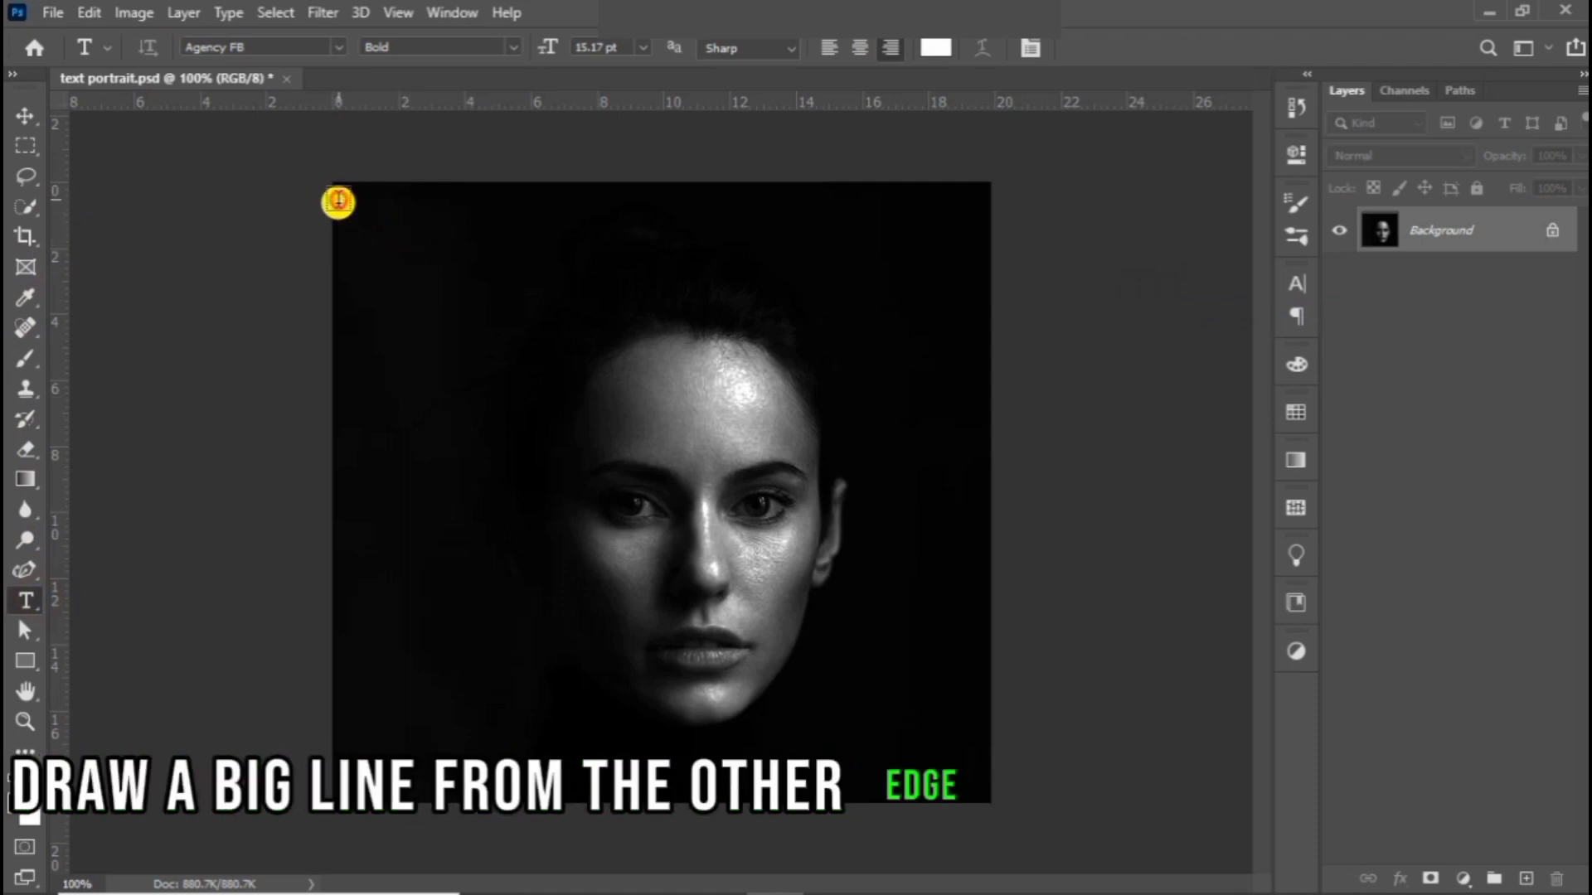
drag(335, 199, 983, 791)
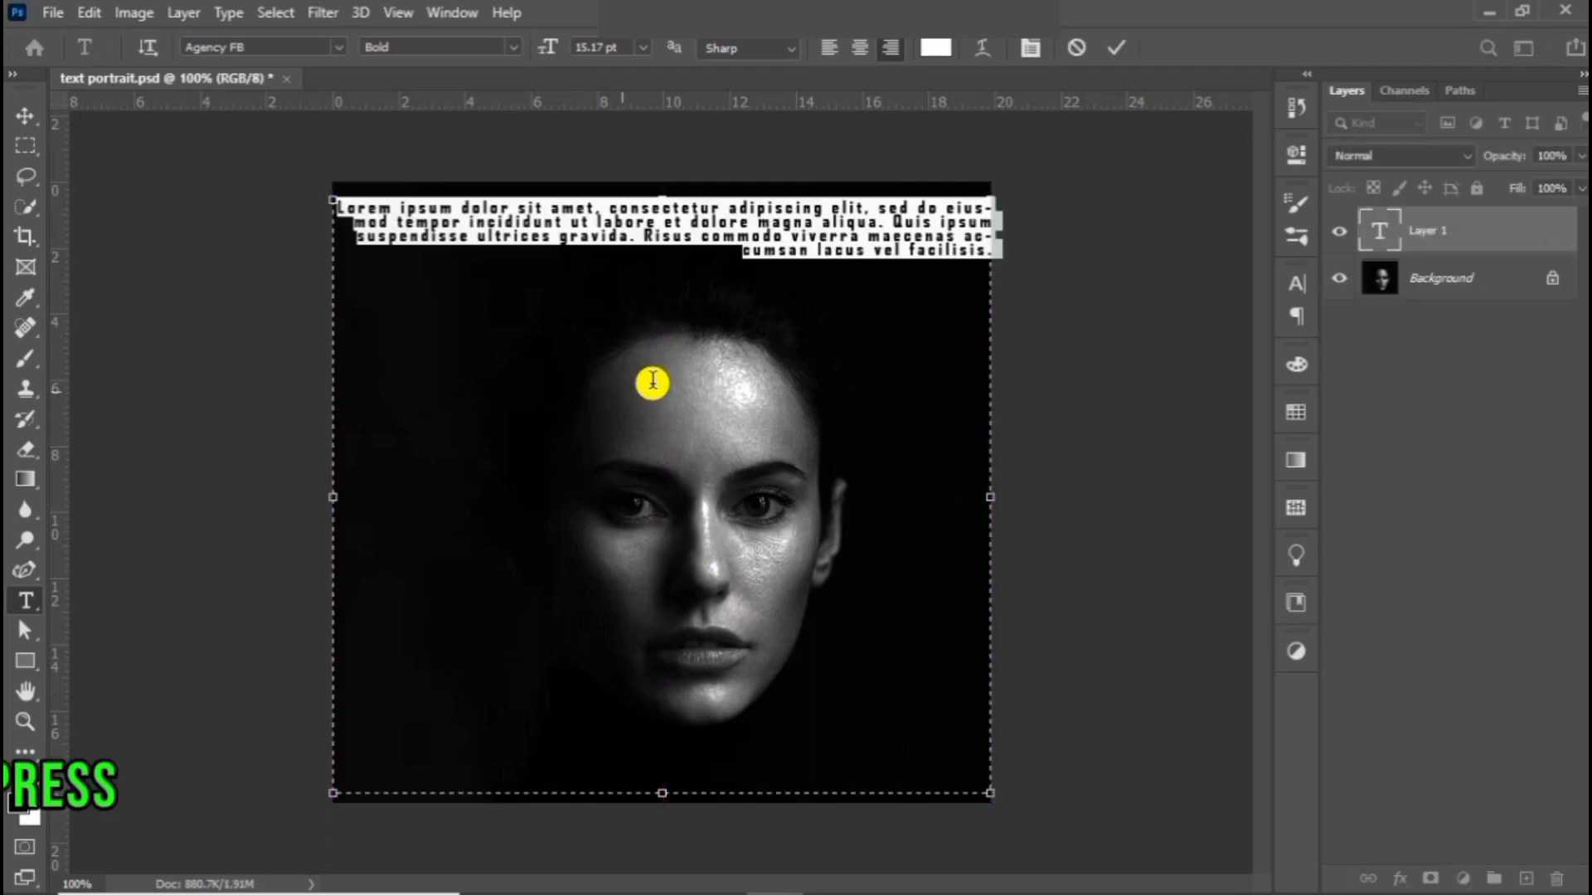
text(You will never be a champion in the world without some hurting, and you have to plan to handle the hurt You will never be a champion in the world without some hurting, and you have to plan to handle the hurt You will never be a champion in the world without some hurting, and you have to plan to handle the hurt You will never be a champion in the world without some hurting, and you have to plan to handle the hurt You will never be a champion in the world without some hurting, and you have to plan to handle the hurt You will never be a champion in the world without some hurting, and you have to plan to handle the hurt You will never be a champion in the world without some hurting, and you have to plan to handle the hurt You will never be a champion in the world without some hurting, and you have to plan to handle the hurt You will never be a champion in the world without some hurting, and you have to plan to handle the hurt You will never be a champion in the world without some hurting, and you have to plan to handle the hurt You will never be a champion in the world without some hurting, and you have to plan to handle the hurt You will never be a champion in the world without some hurting, and you have to plan to handle the hurt)
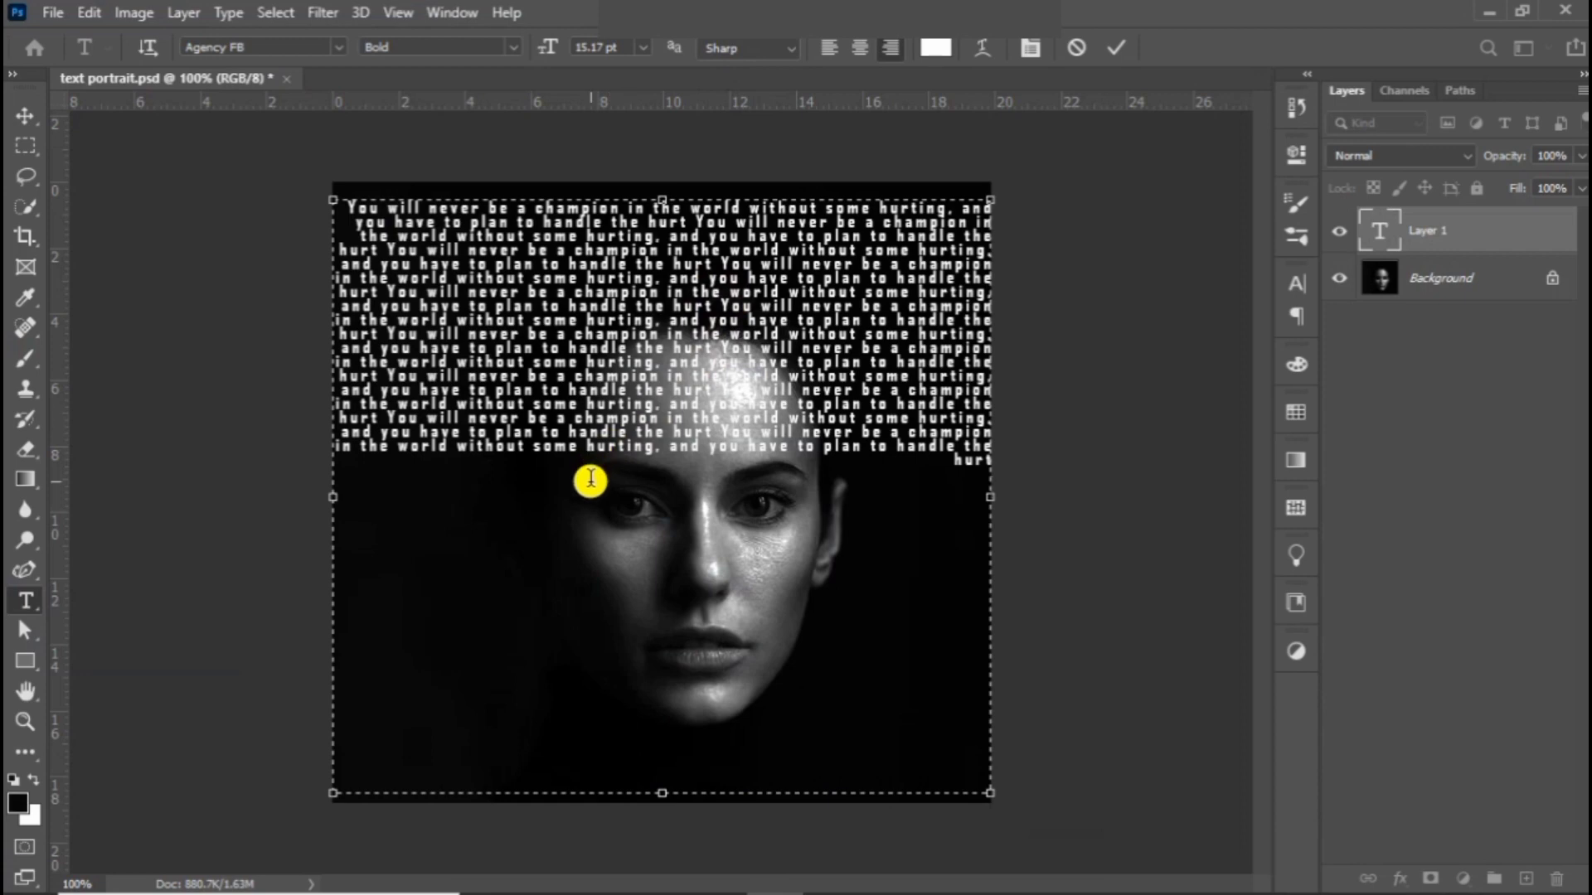
key(Return)
text(You will never be a champion in the world without some hurting, and you have to plan to handle the hurt You will never be a champion in the world without some hurting, and you have to plan to handle the hurt You will never be a champion in the world without some hurting, and you have to plan to handle the hurt You will never be a champion in the world without some hurting, and you have to plan to handle the hurt You will never be a champion in the world without some hurting, and you have to plan to handle the hurt You will never be a champion in the world without some hurting, and you have to plan to handle the hurt)
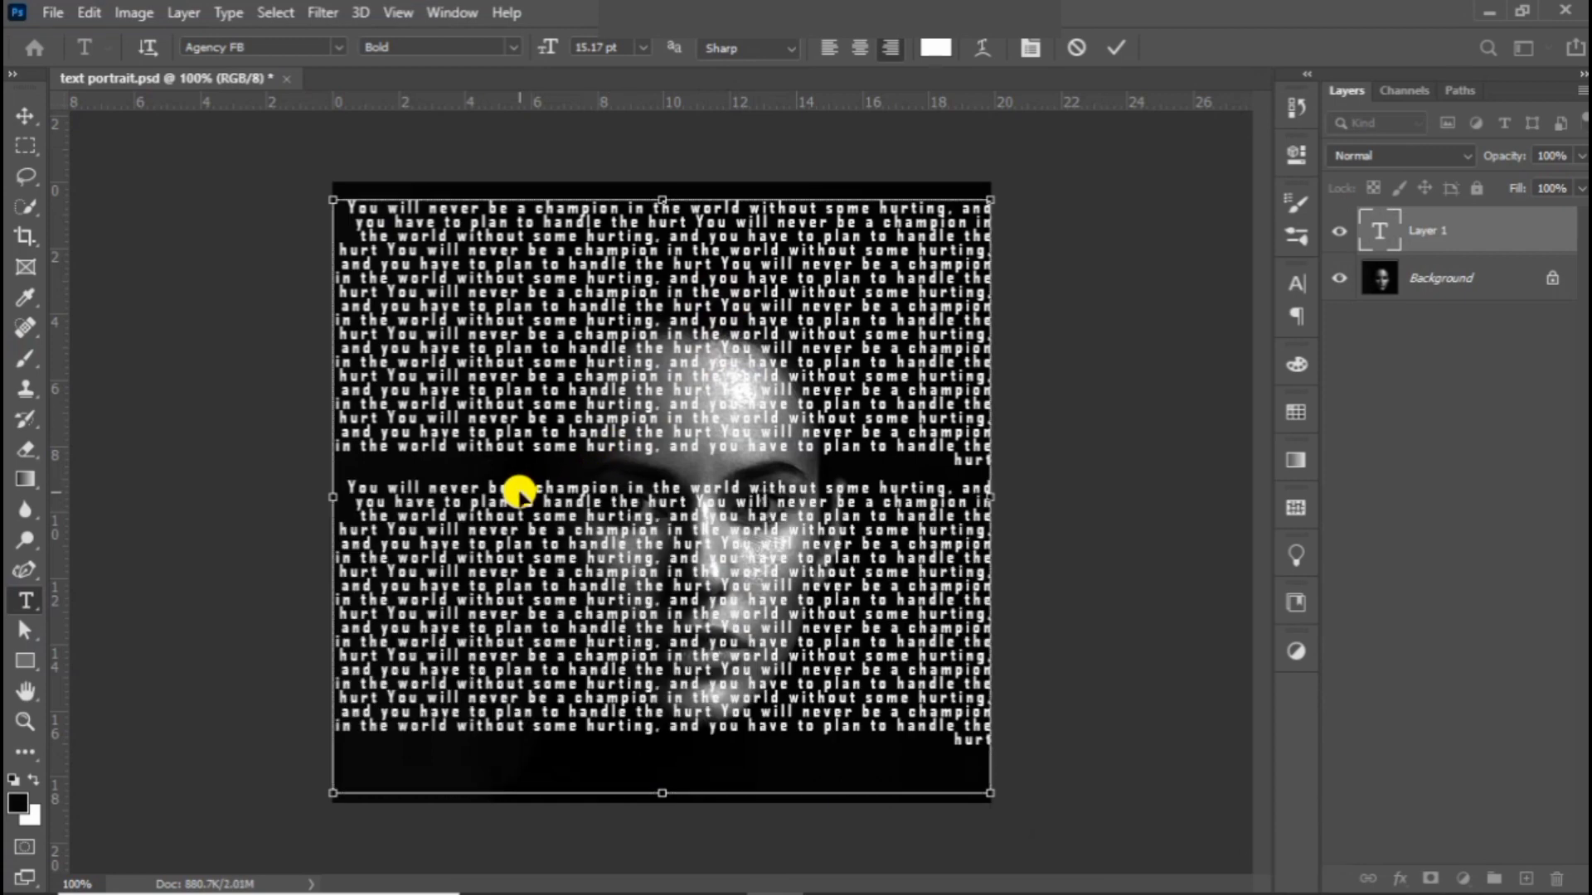
key(Return)
key(ctrl+v)
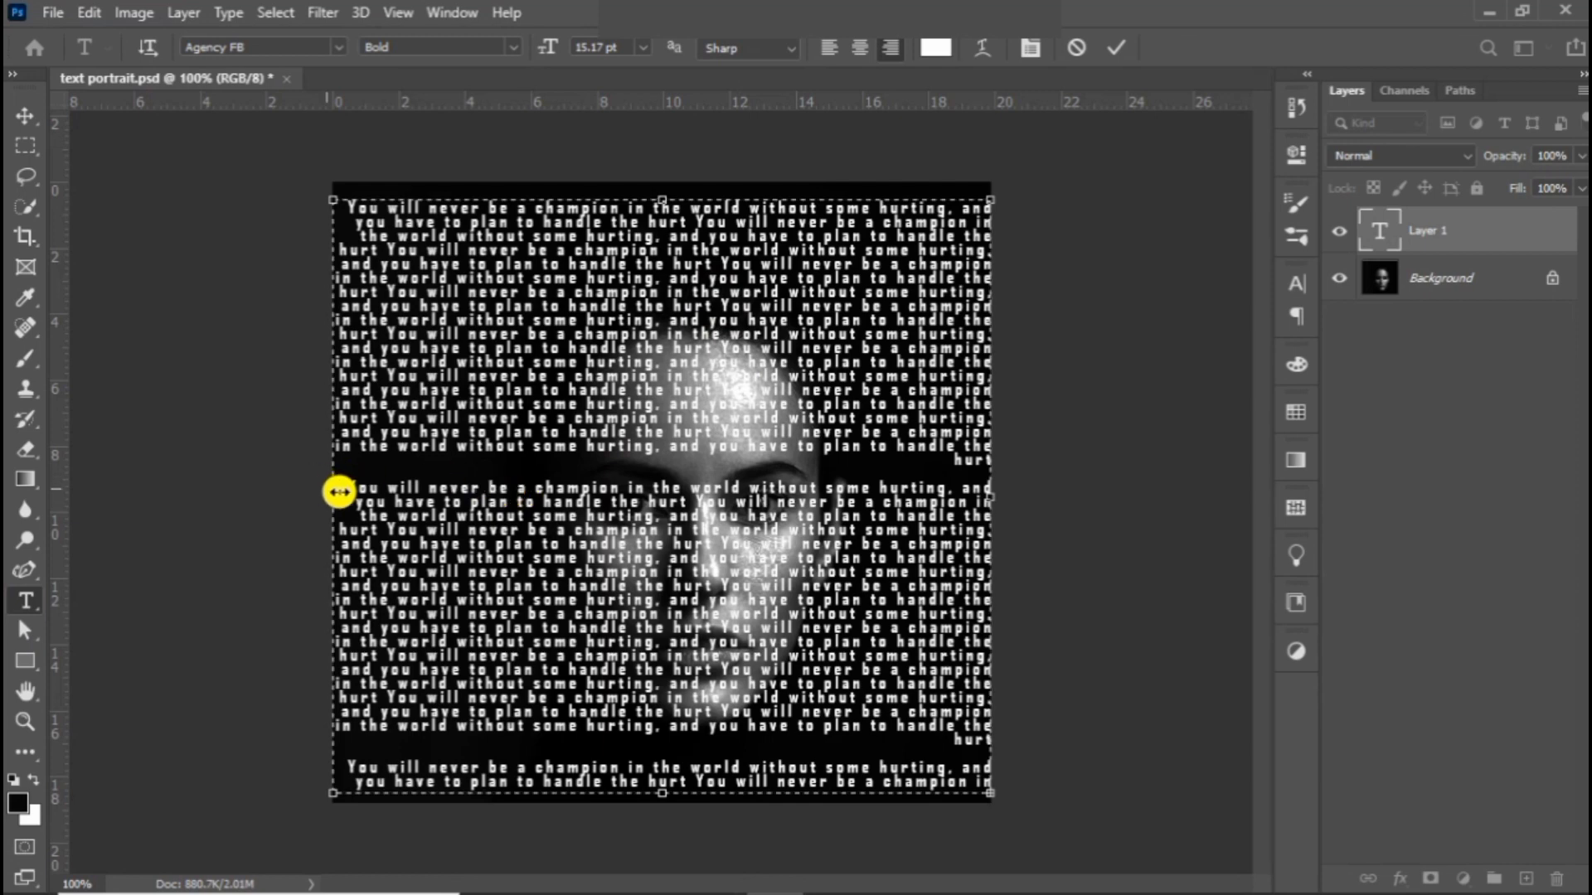
Step: Remove the empty lines and line breaks between the pasted text blocks so the paragraph runs continuously, undoing any accidental text deletion
key(BackSpace)
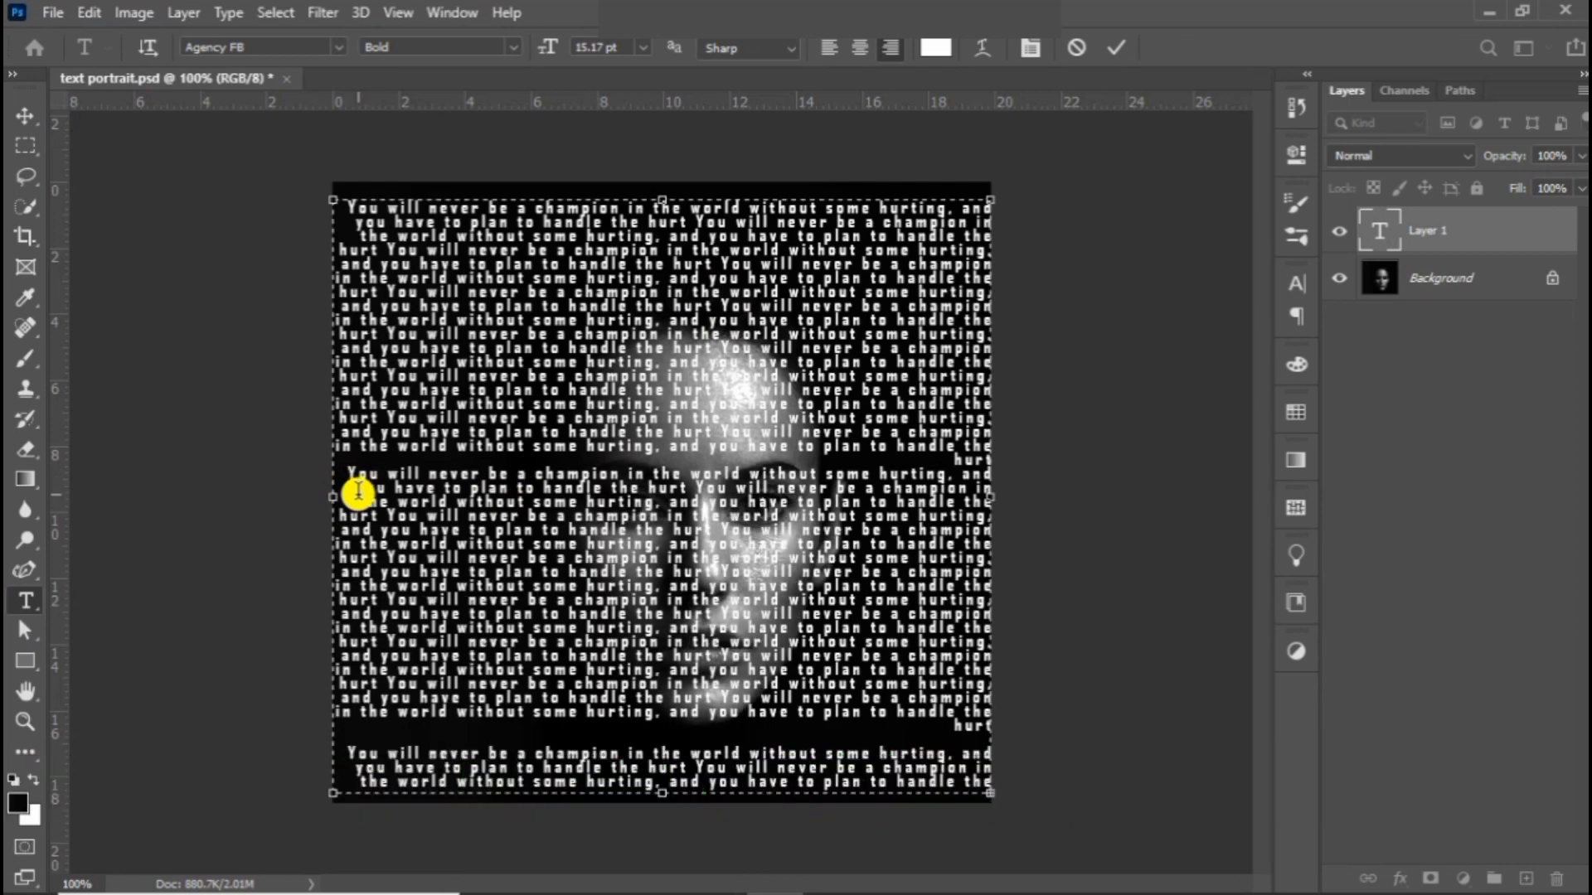
key(BackSpace)
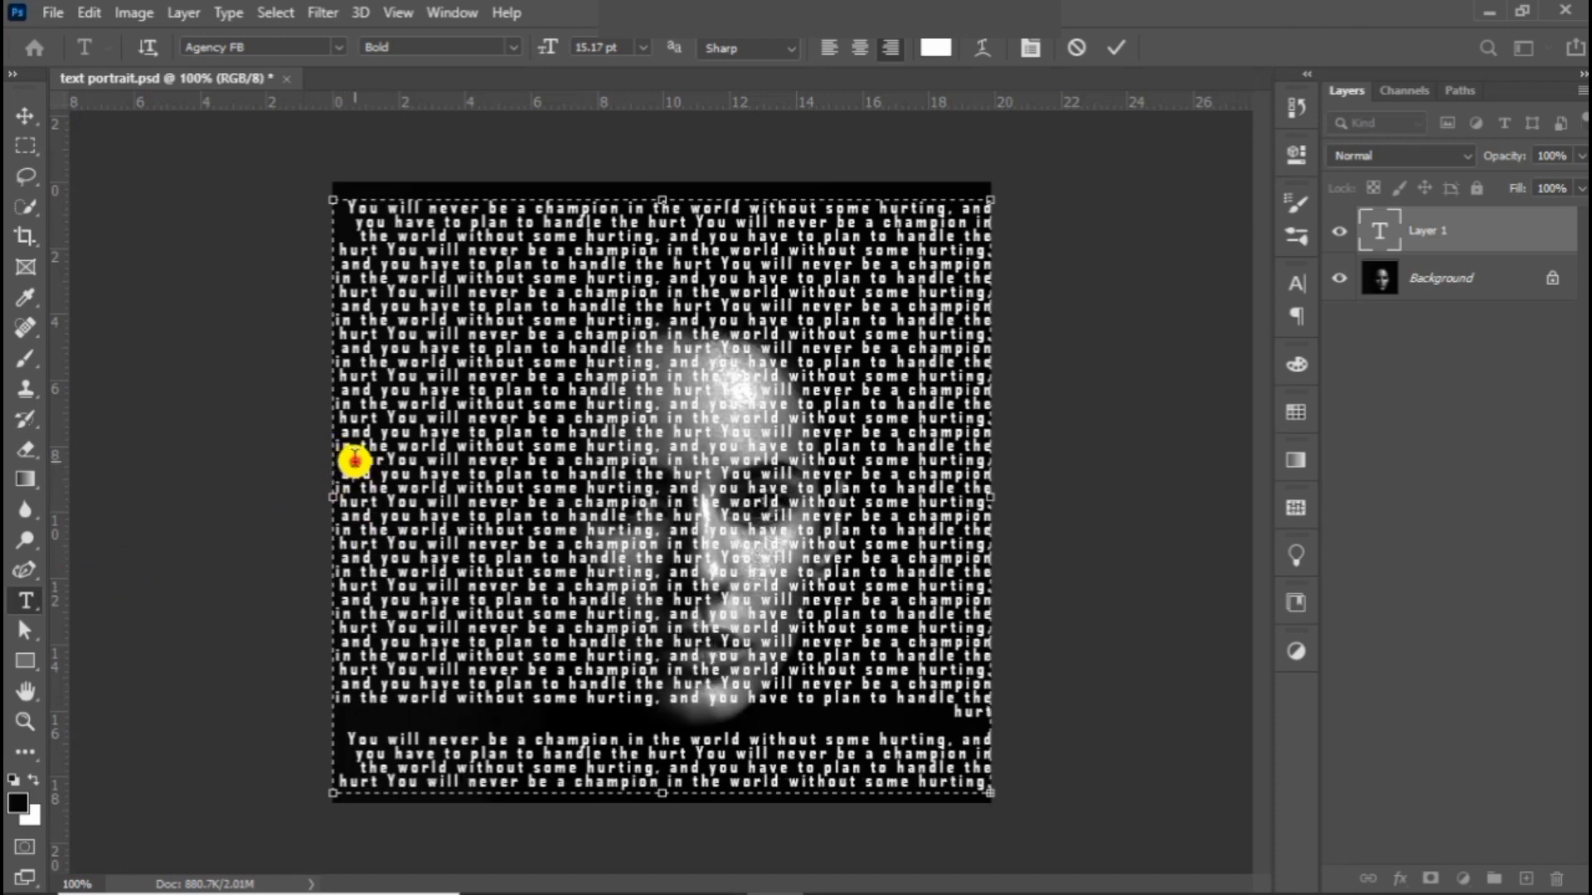
triple_click(355, 458)
click(363, 458)
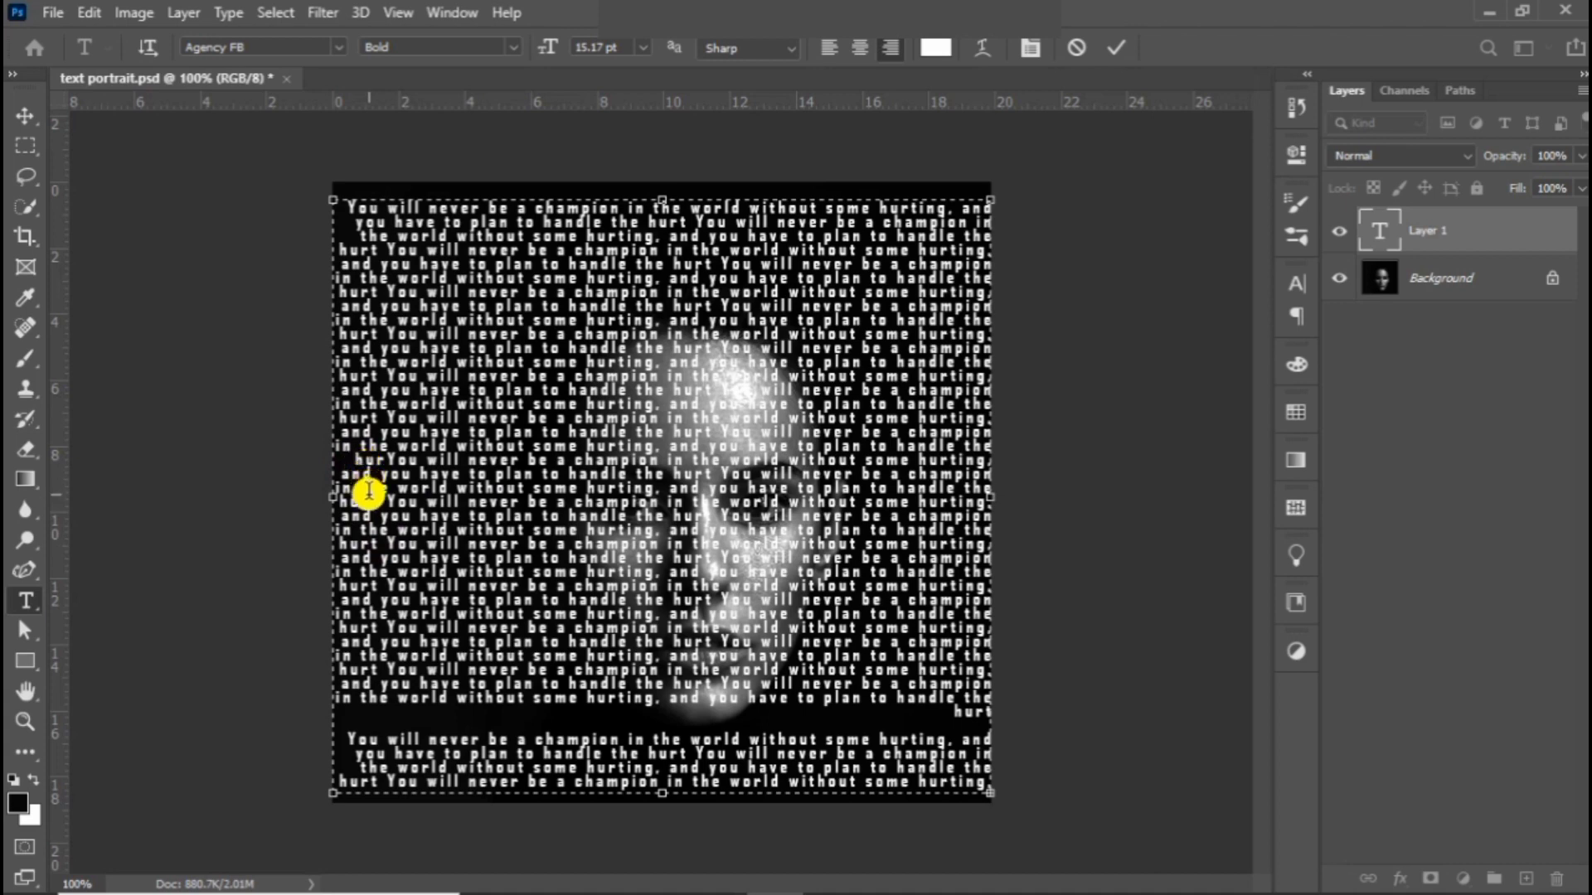
key(BackSpace)
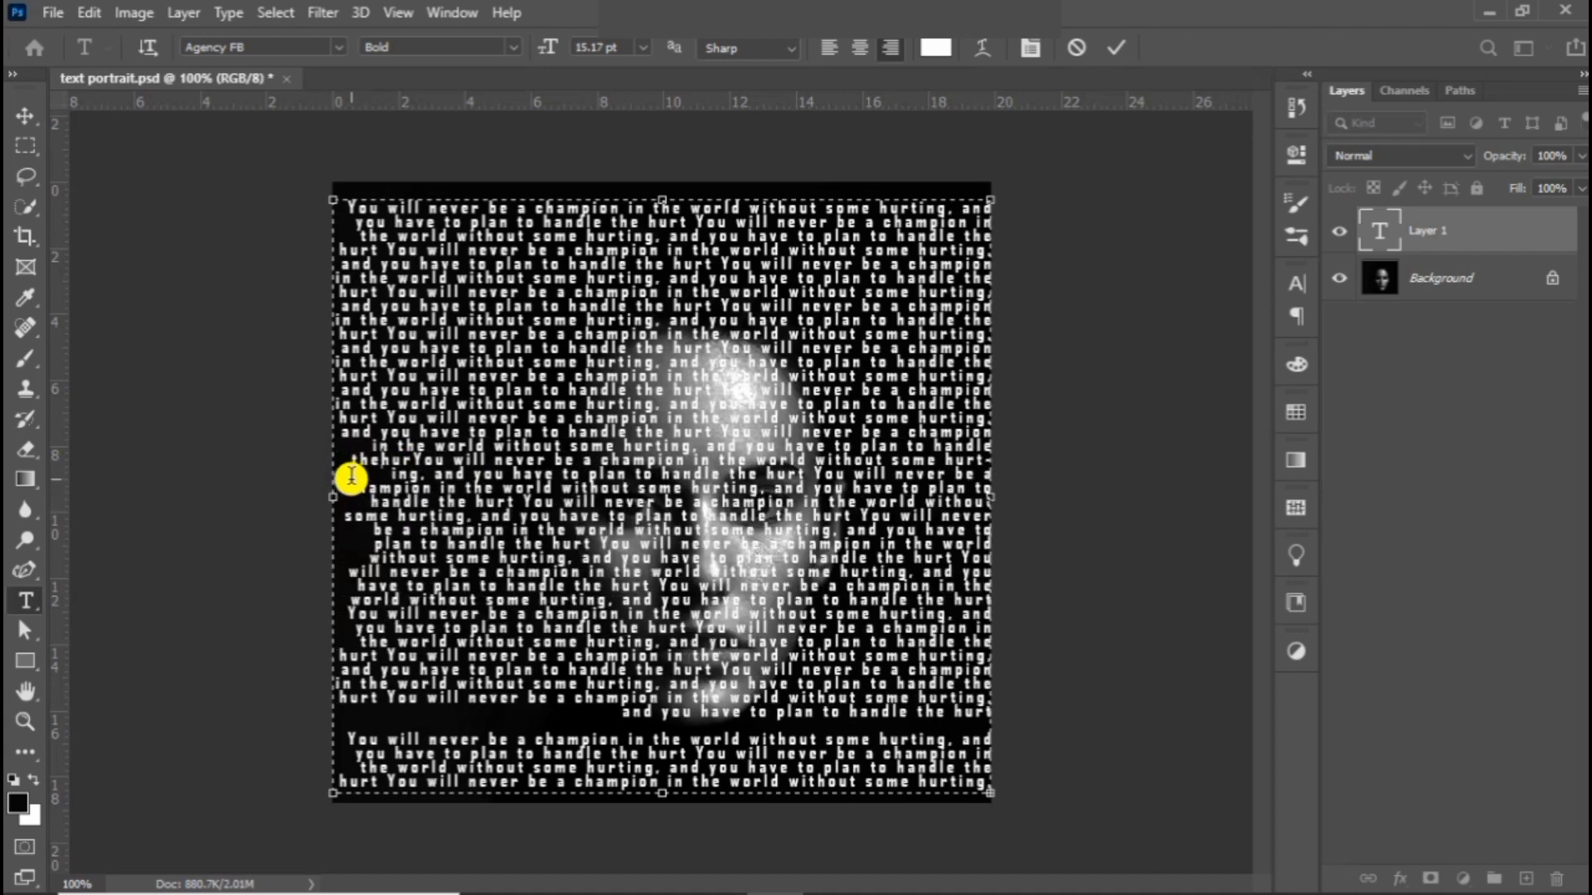
key(ctrl+z)
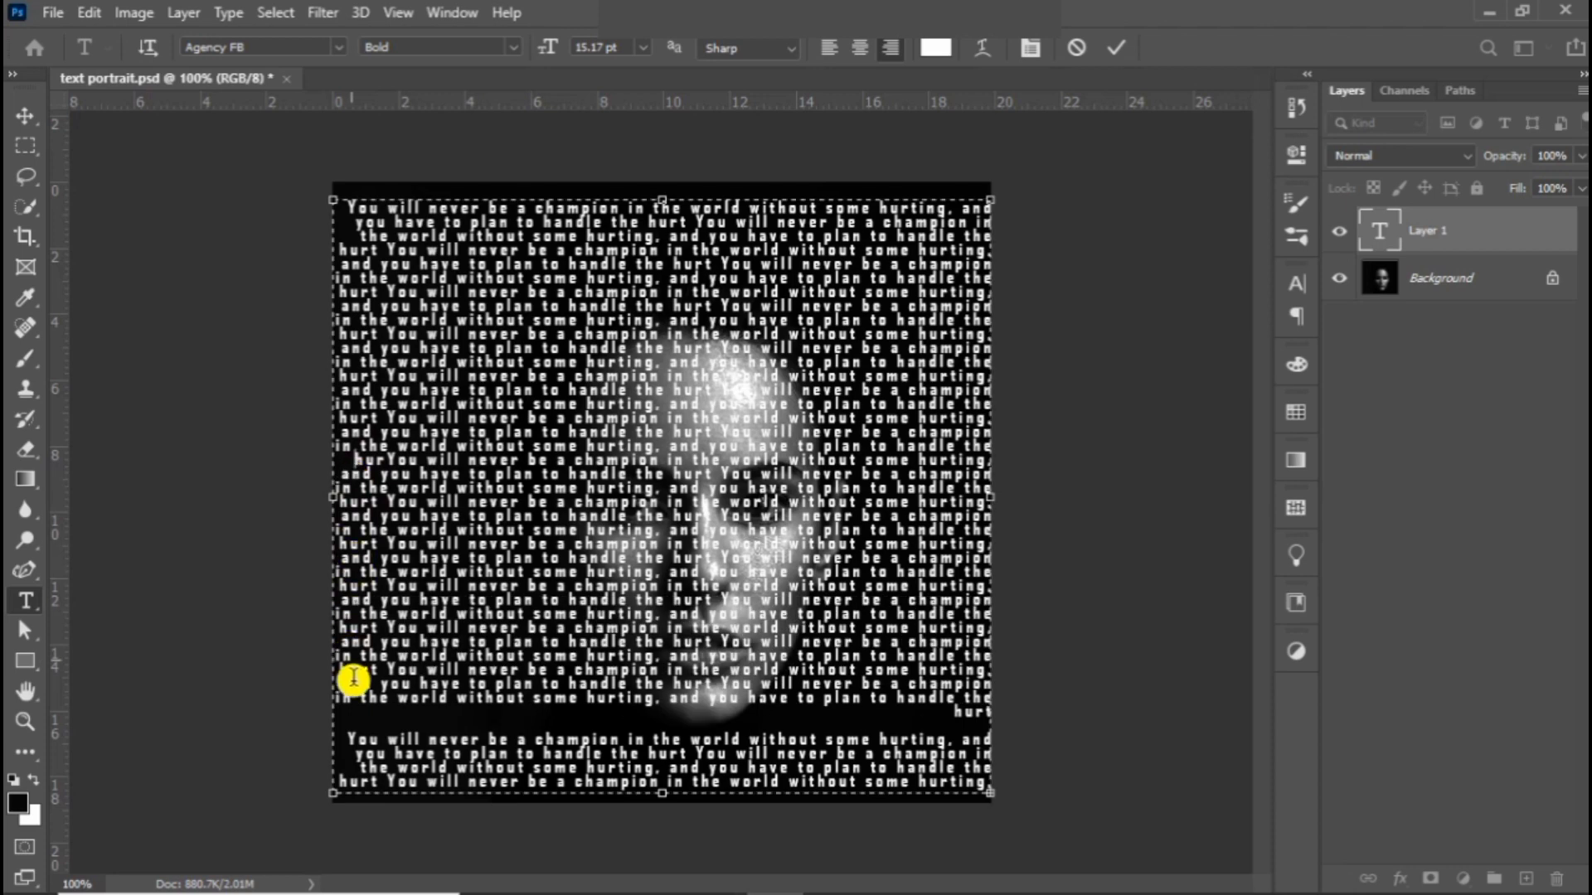
key(BackSpace)
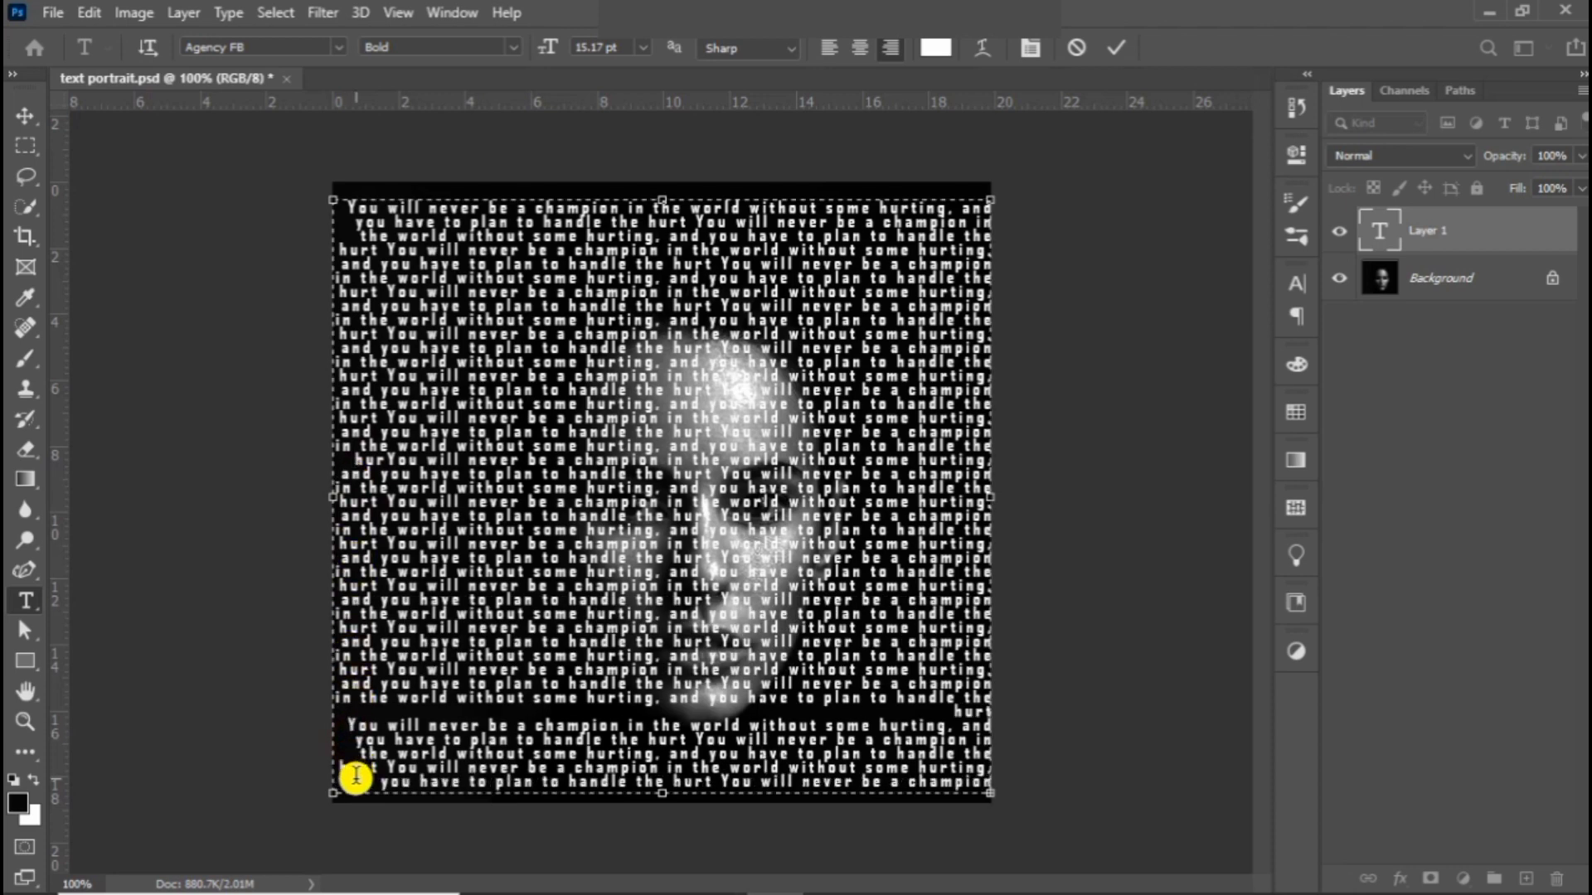
key(BackSpace)
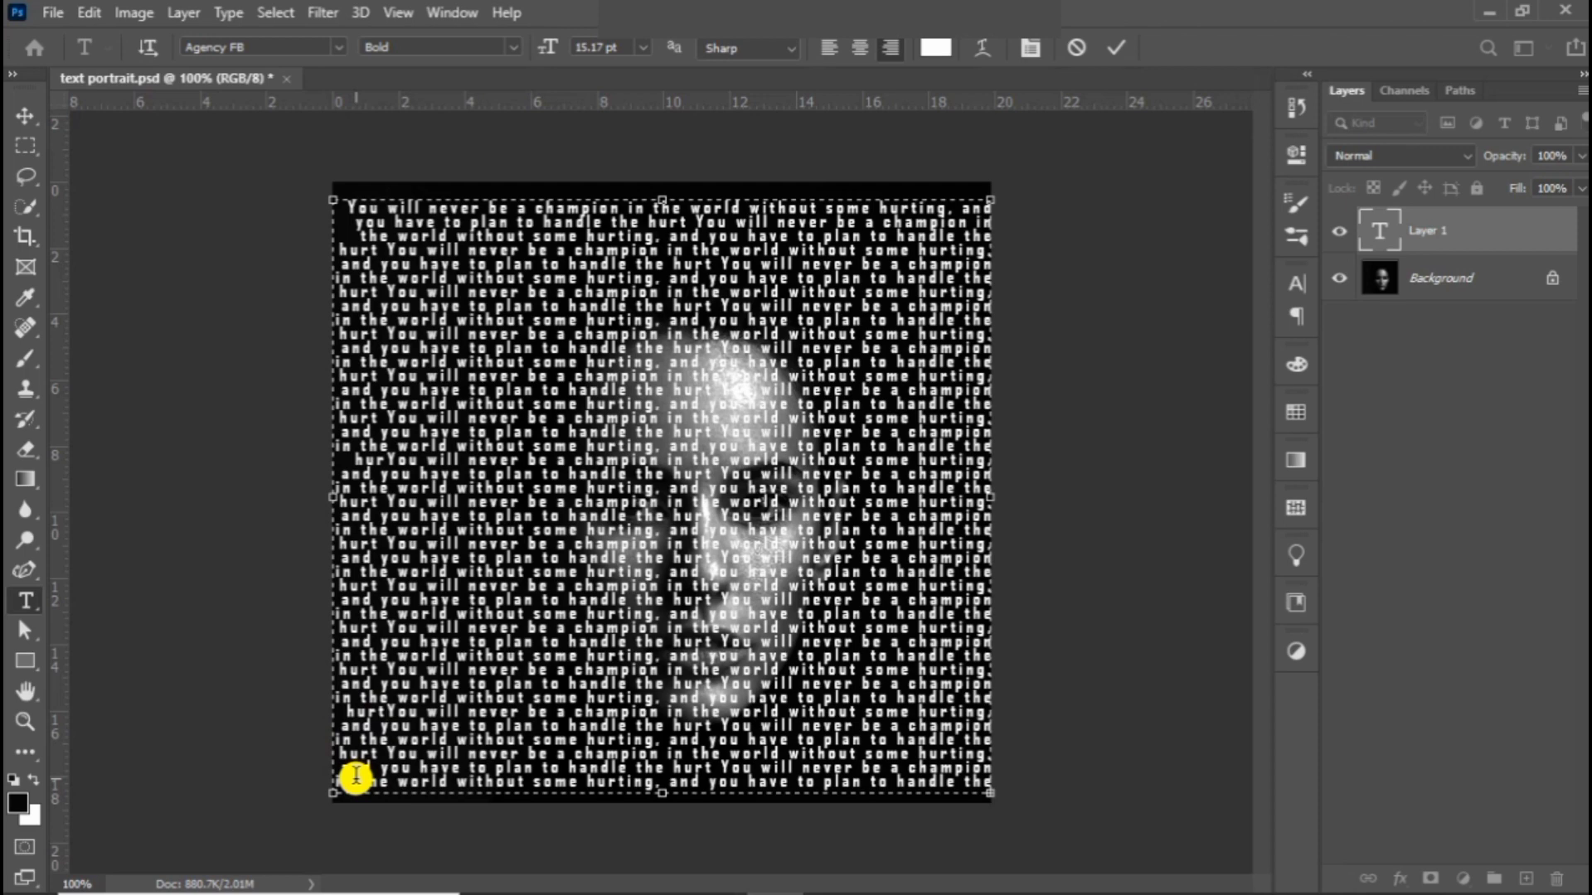
Step: Select all text on the text layer and change its font to Bodoni MT Bold
double_click(1378, 234)
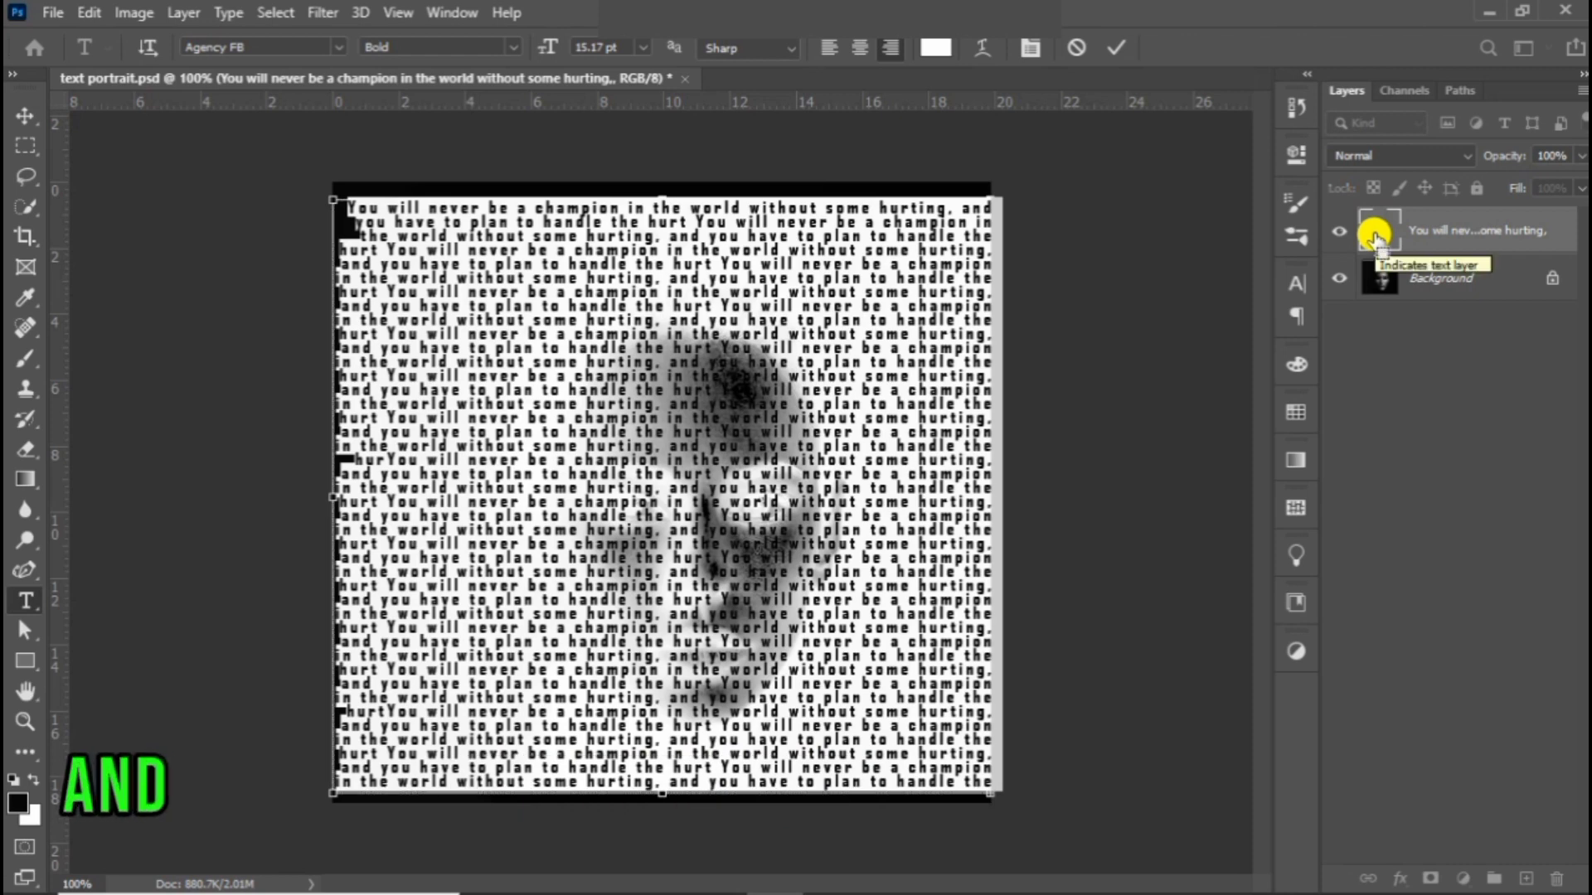
key(ctrl+t)
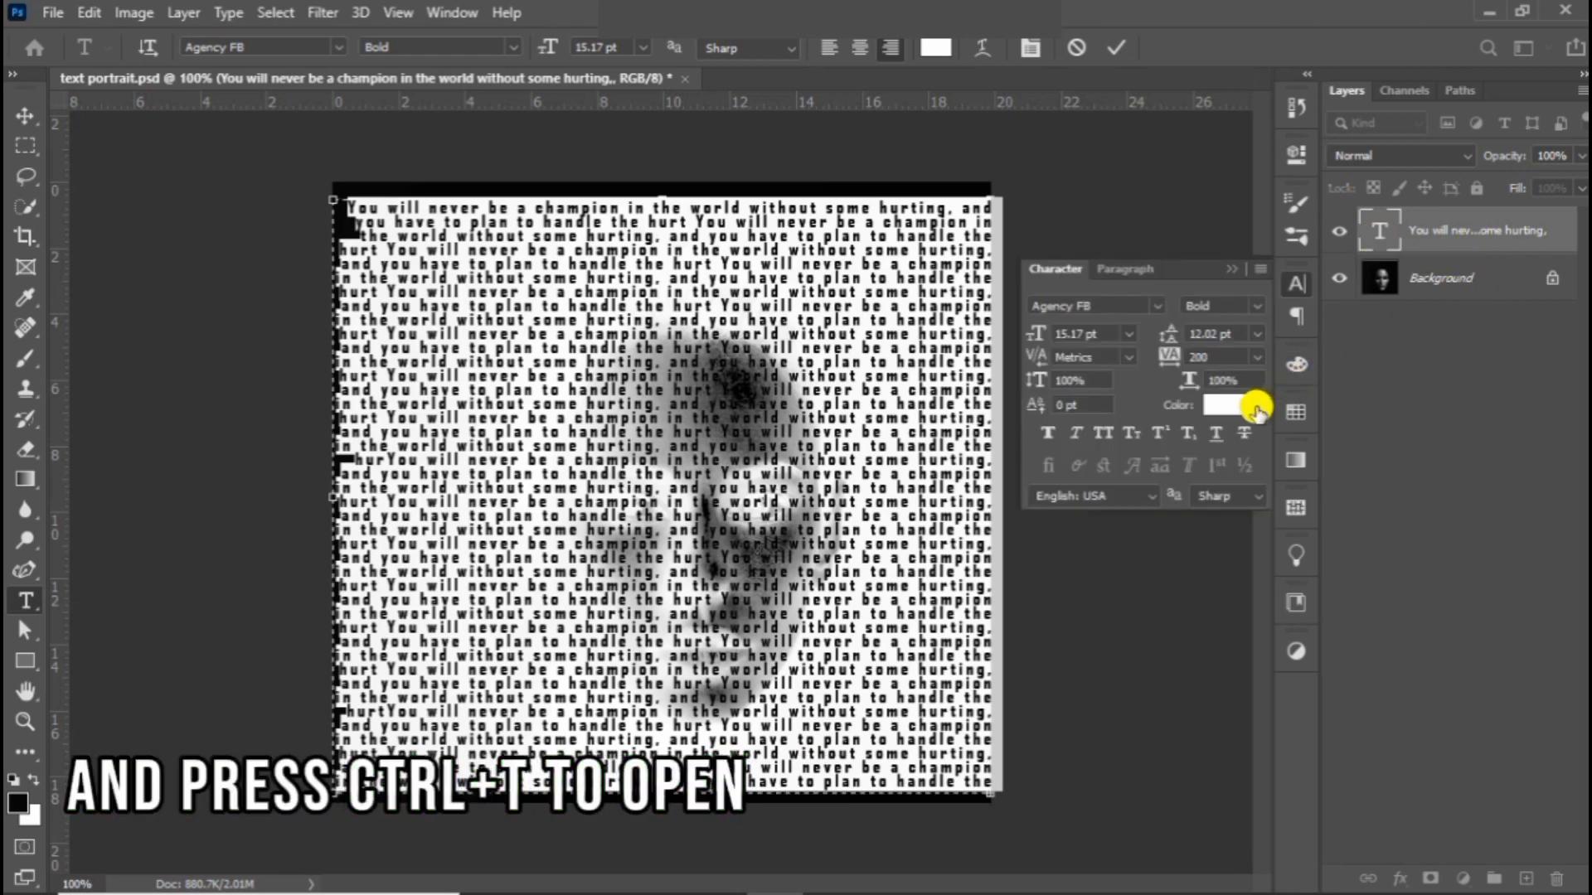
click(1156, 306)
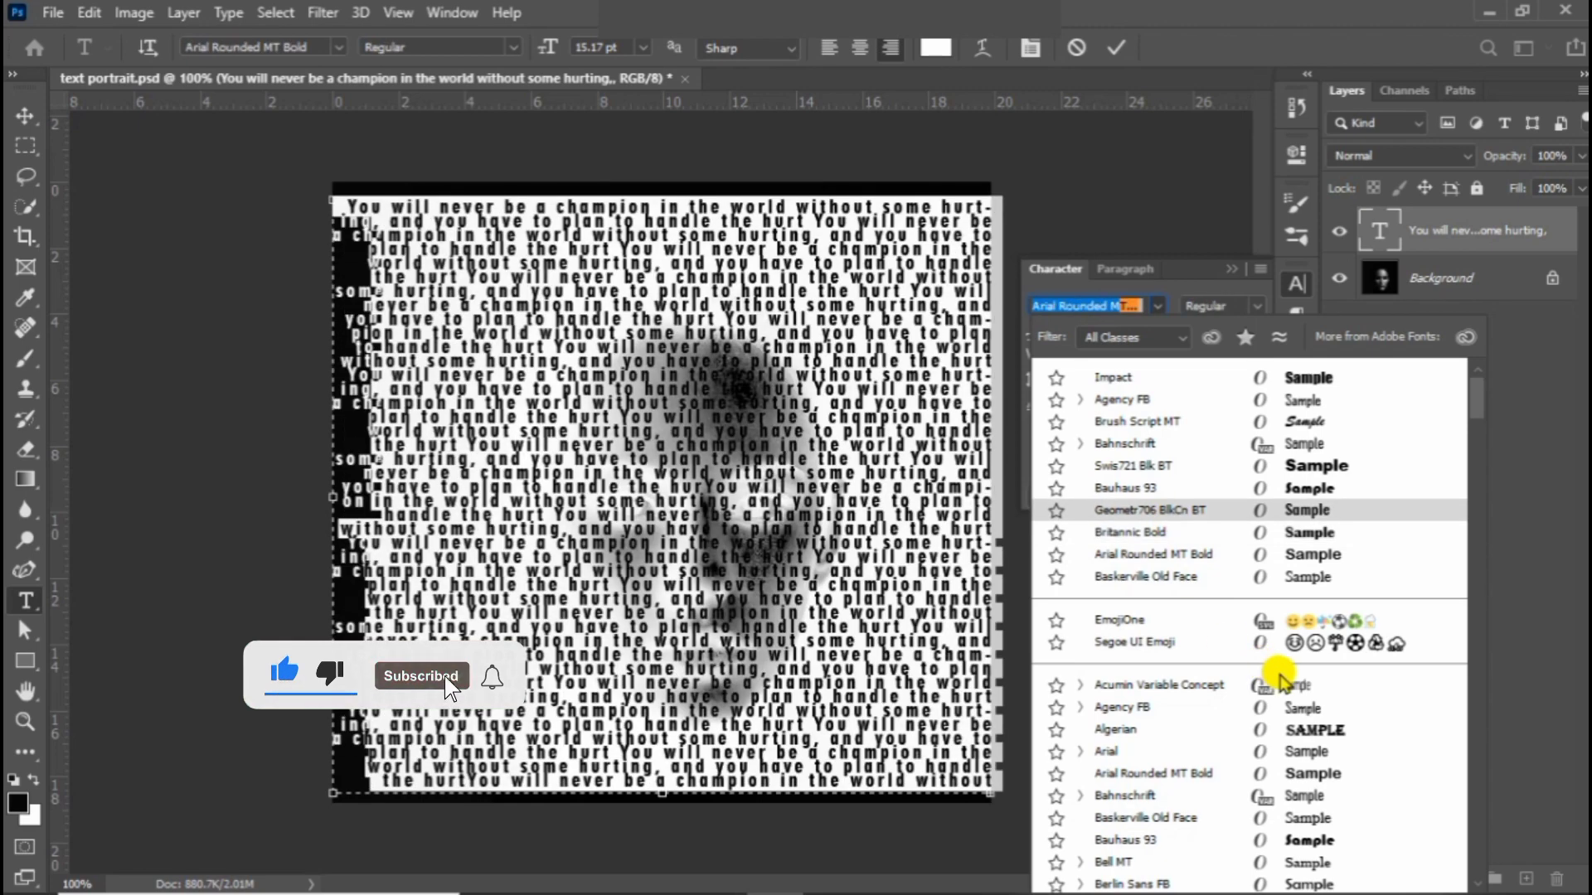
scroll(1264, 656, down, 4)
scroll(1284, 680, down, 1)
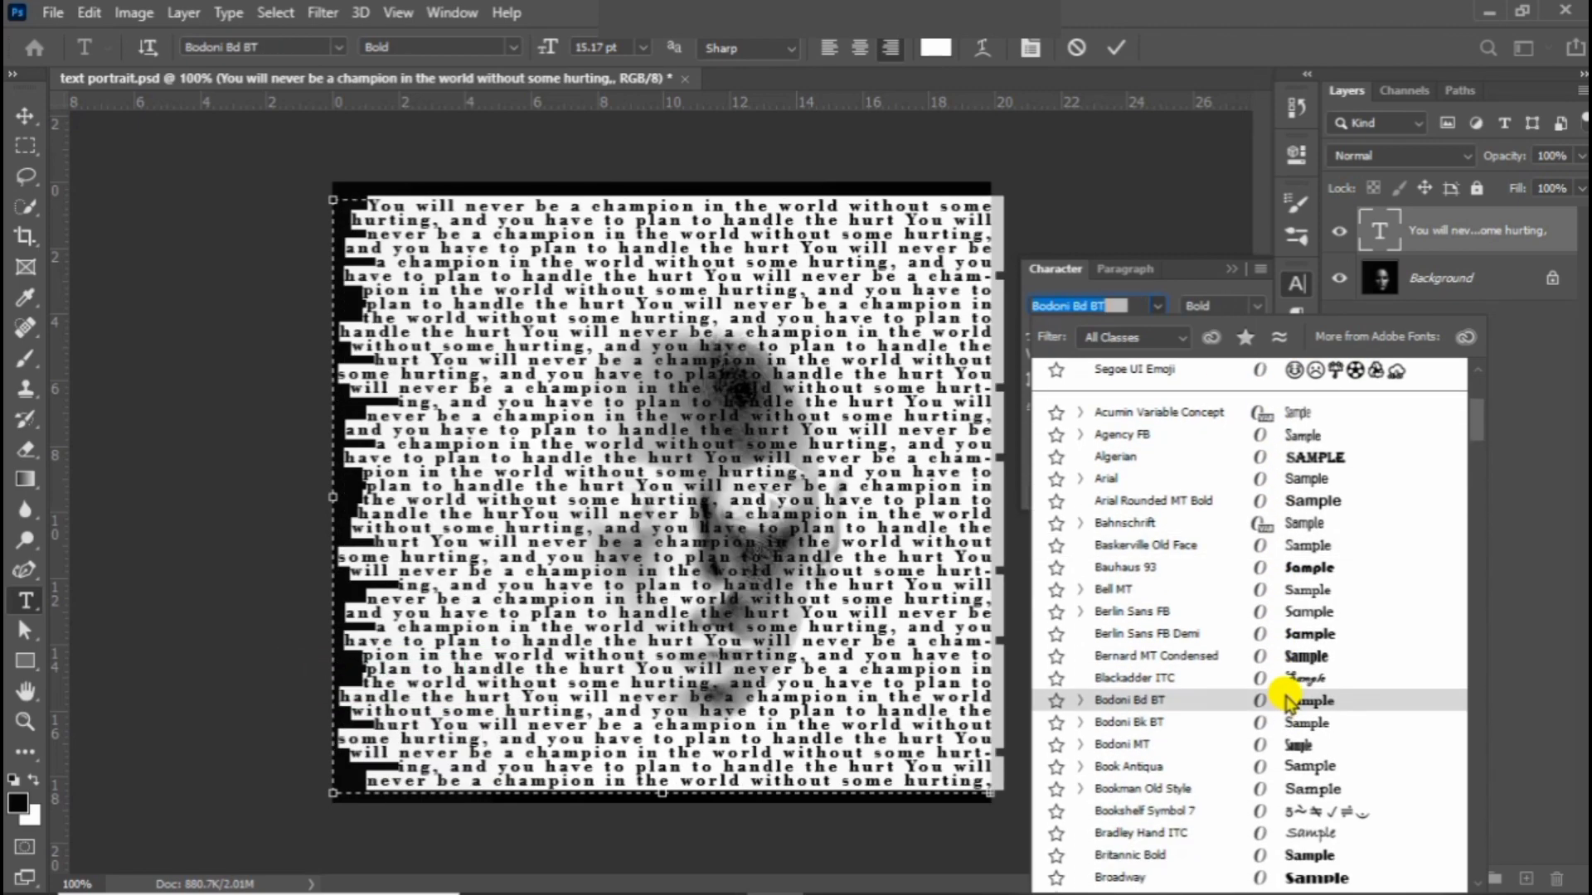
click(1291, 745)
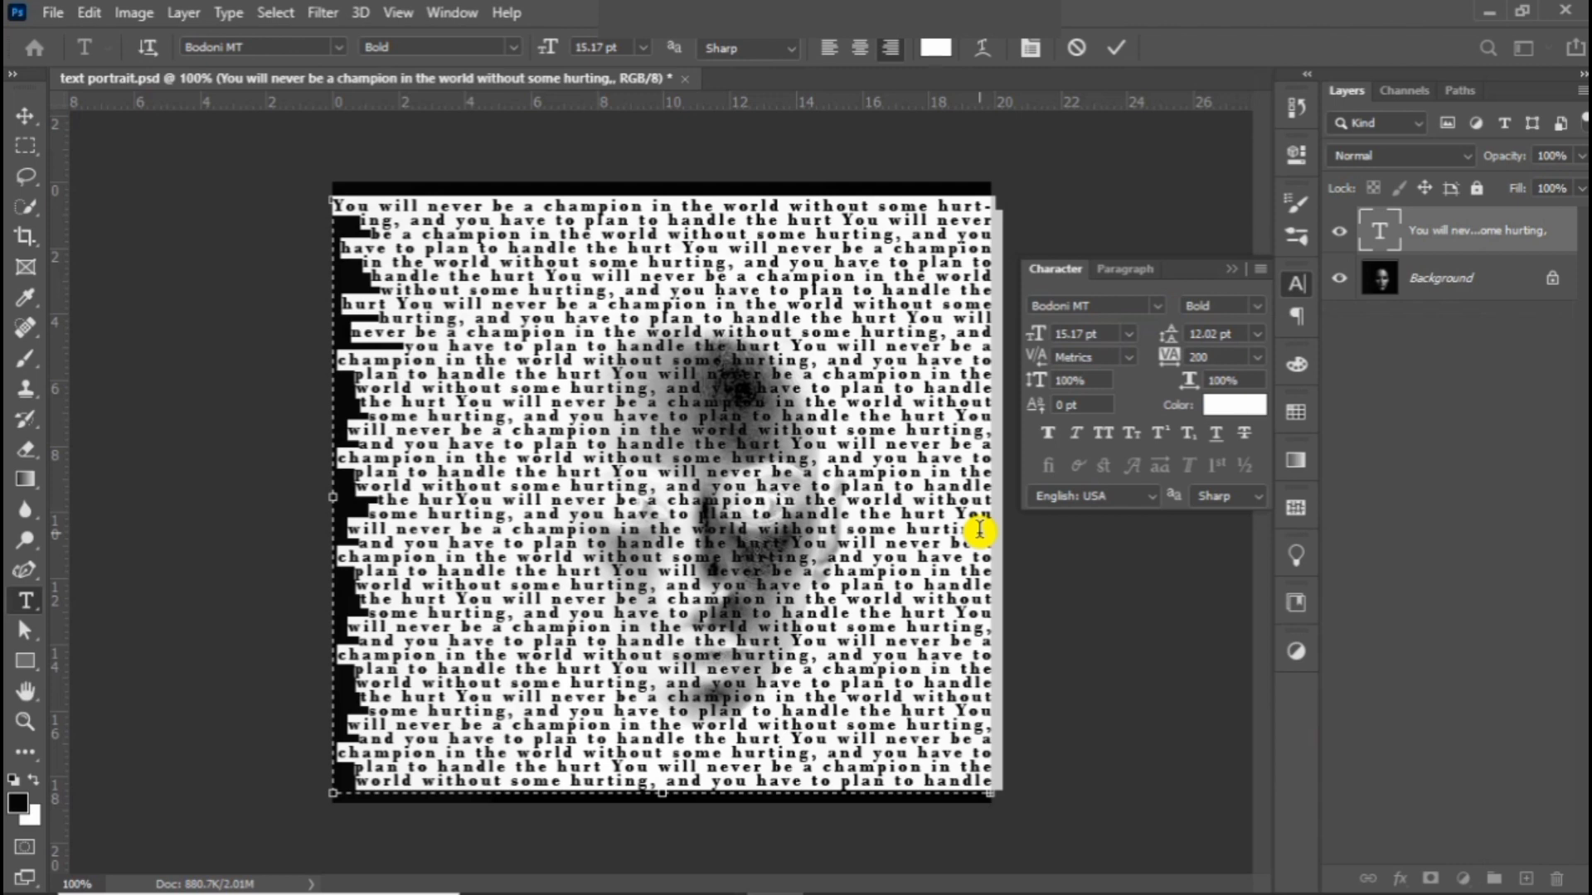
Step: Set the selected text's tracking to 25, trying 100 and 50 first
click(1253, 356)
click(1223, 597)
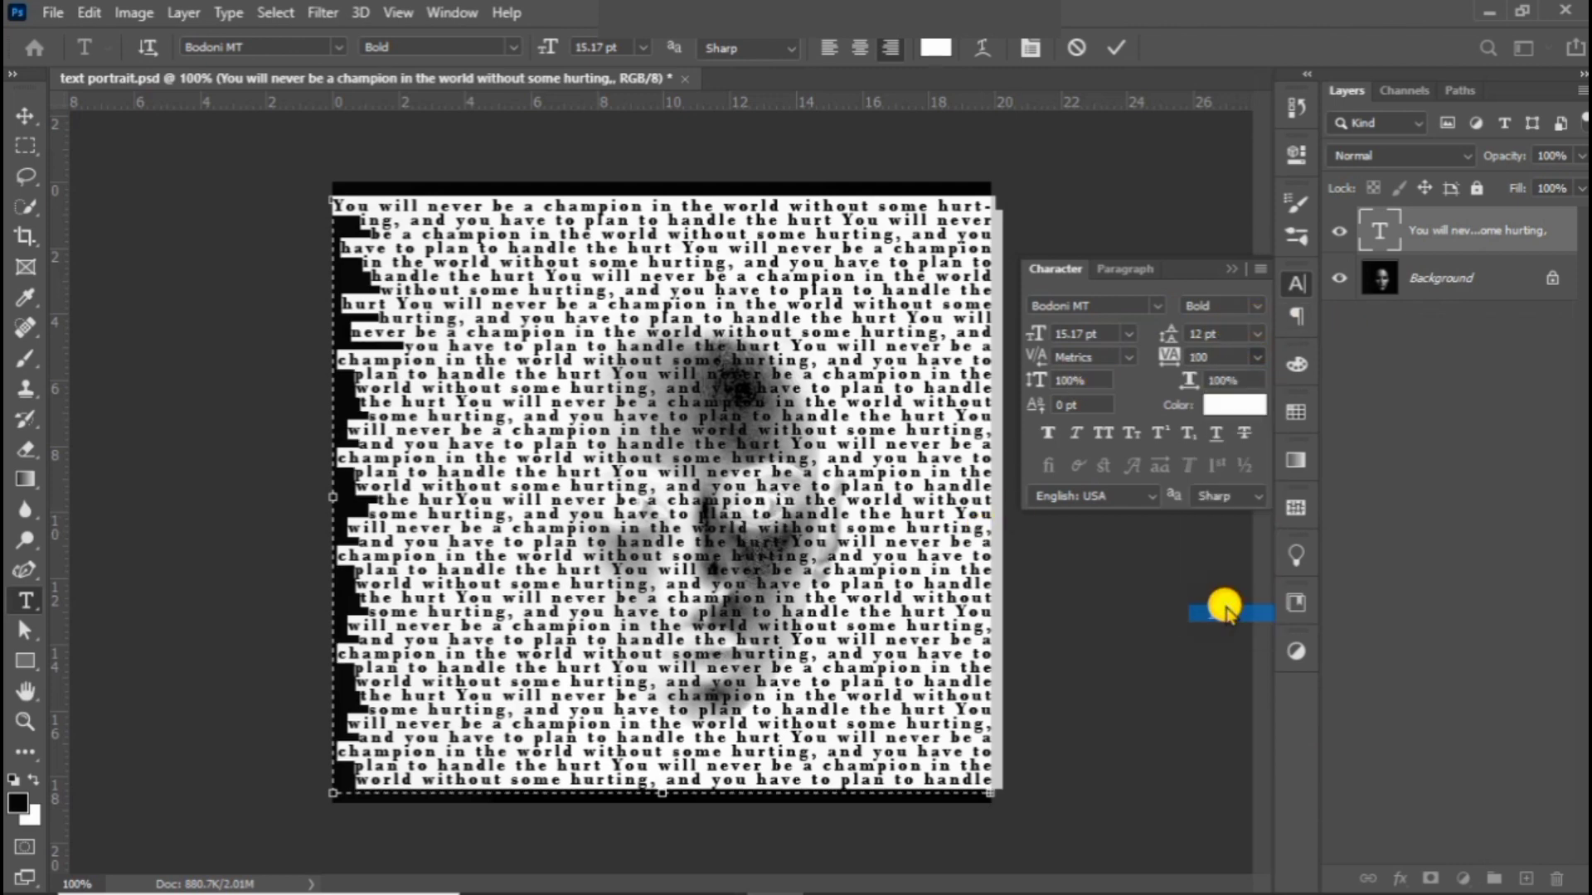
click(1259, 358)
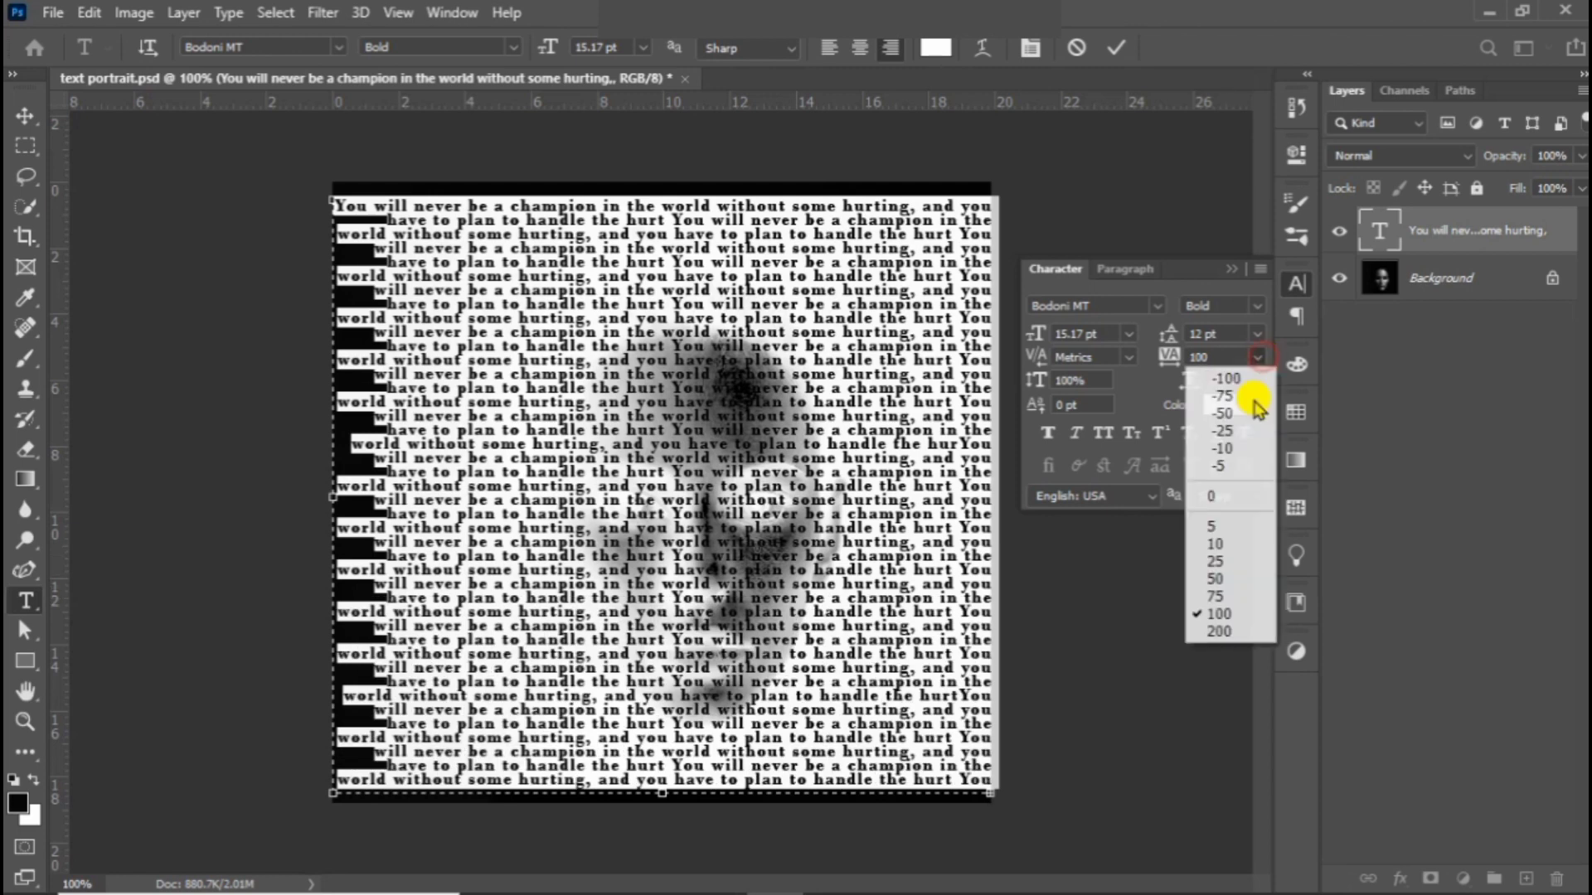
click(1222, 580)
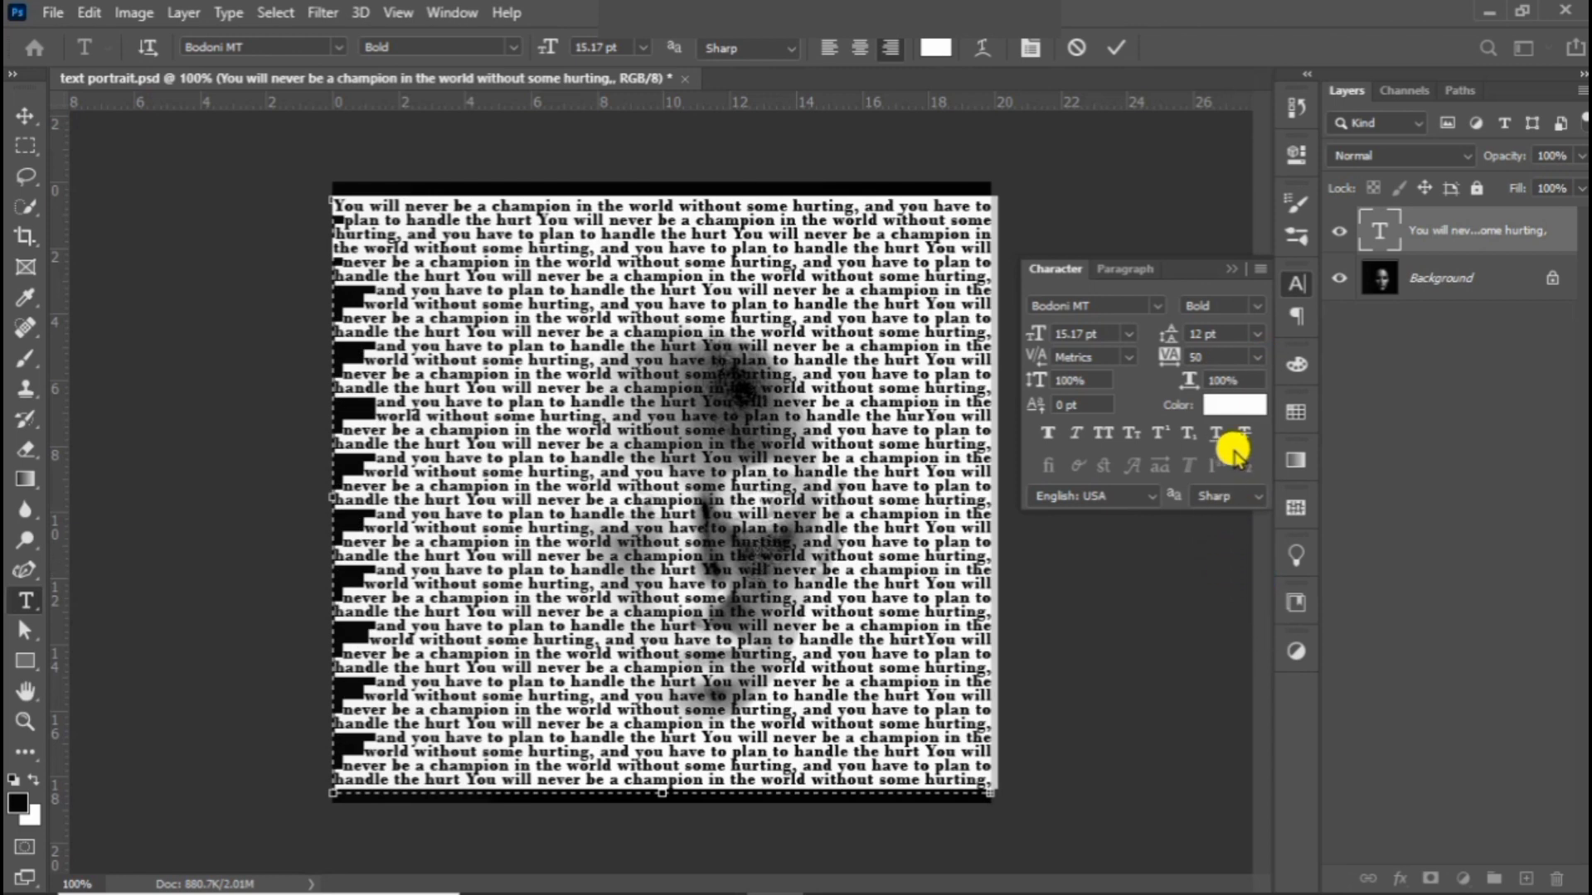
click(1258, 356)
click(1215, 561)
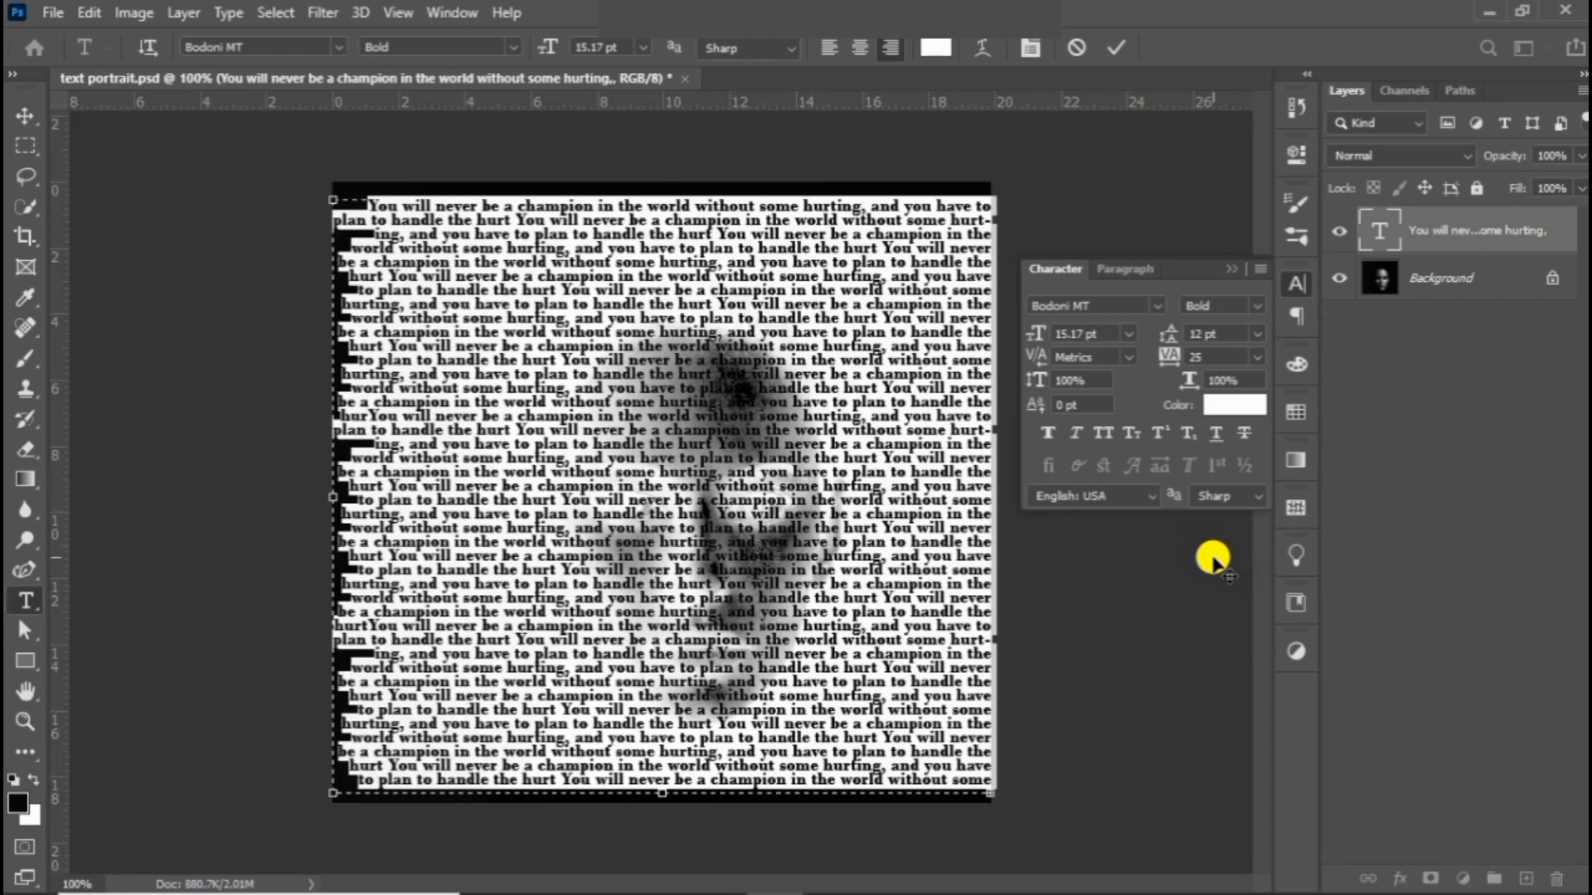
Step: Change the text color to near-black 010101 and finish editing the text layer
click(1224, 405)
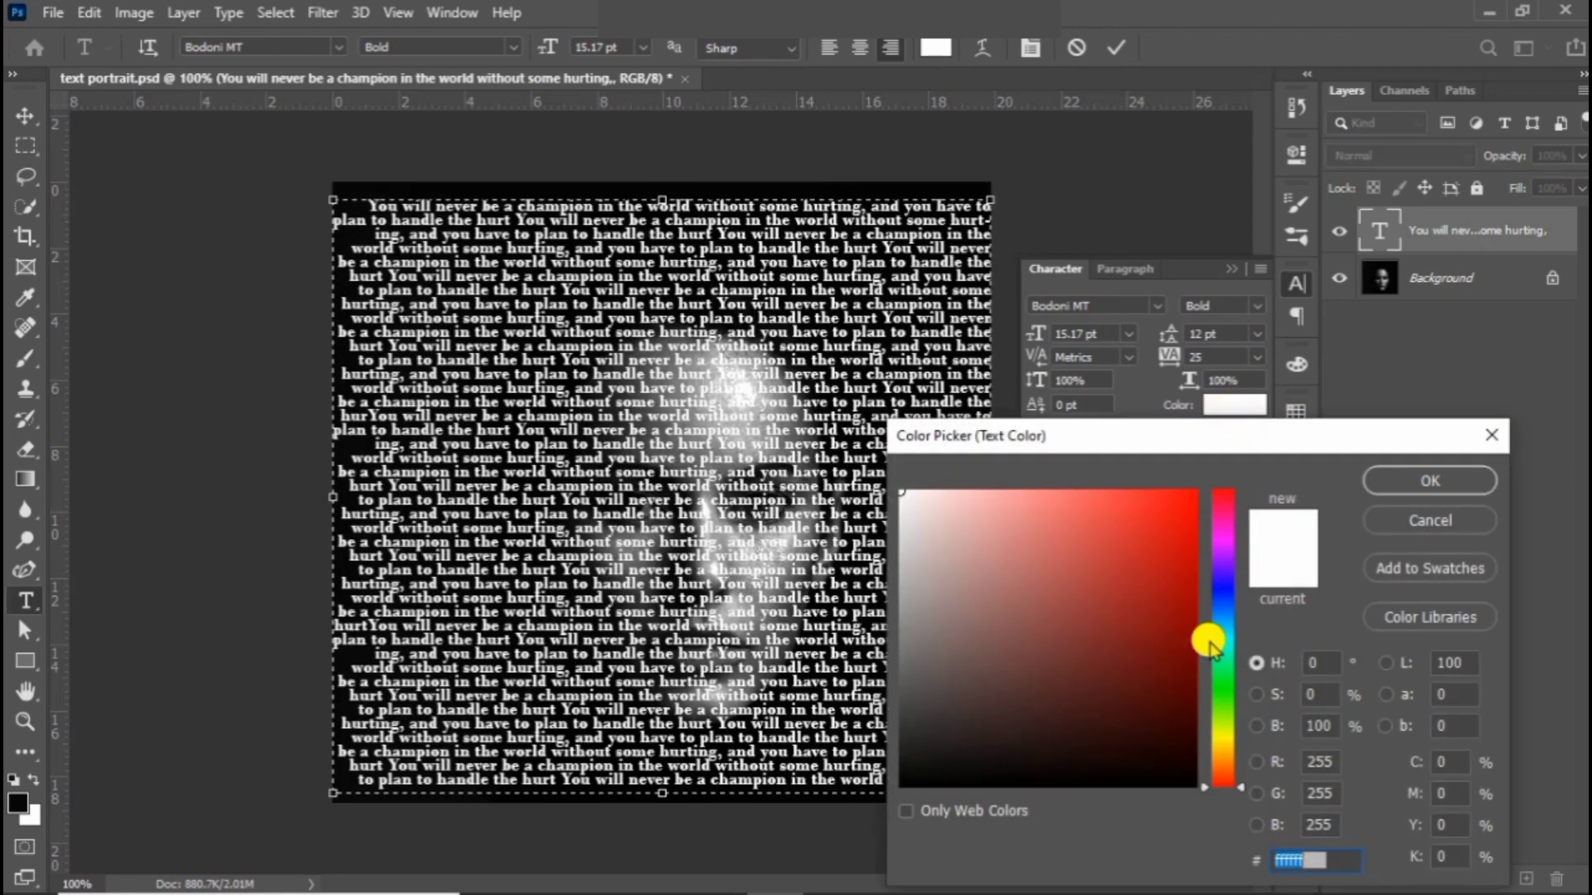
click(907, 786)
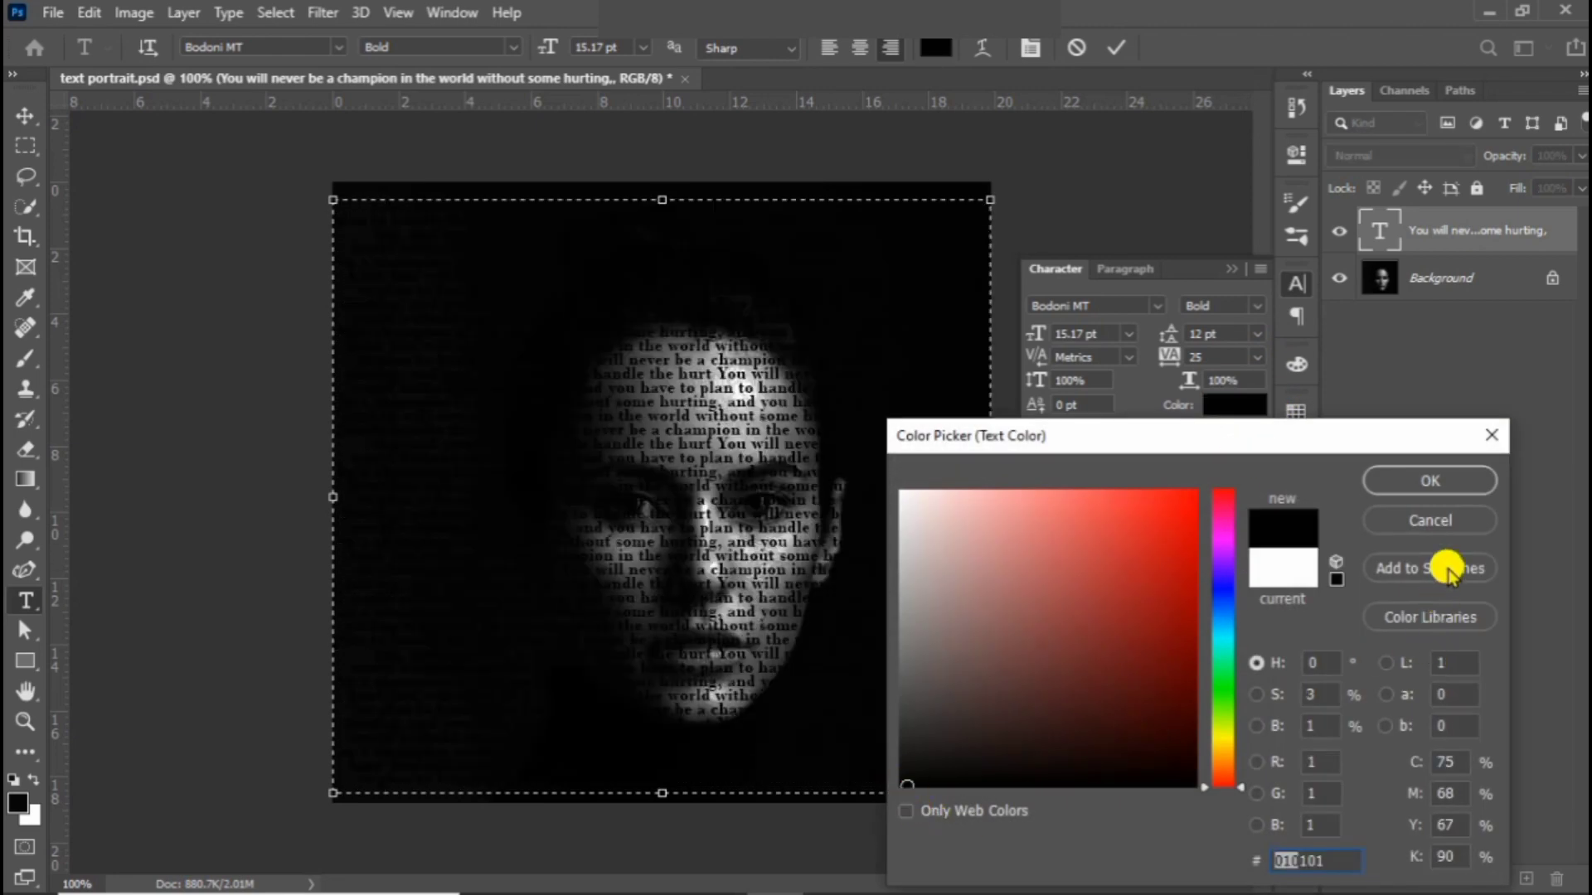
click(1457, 475)
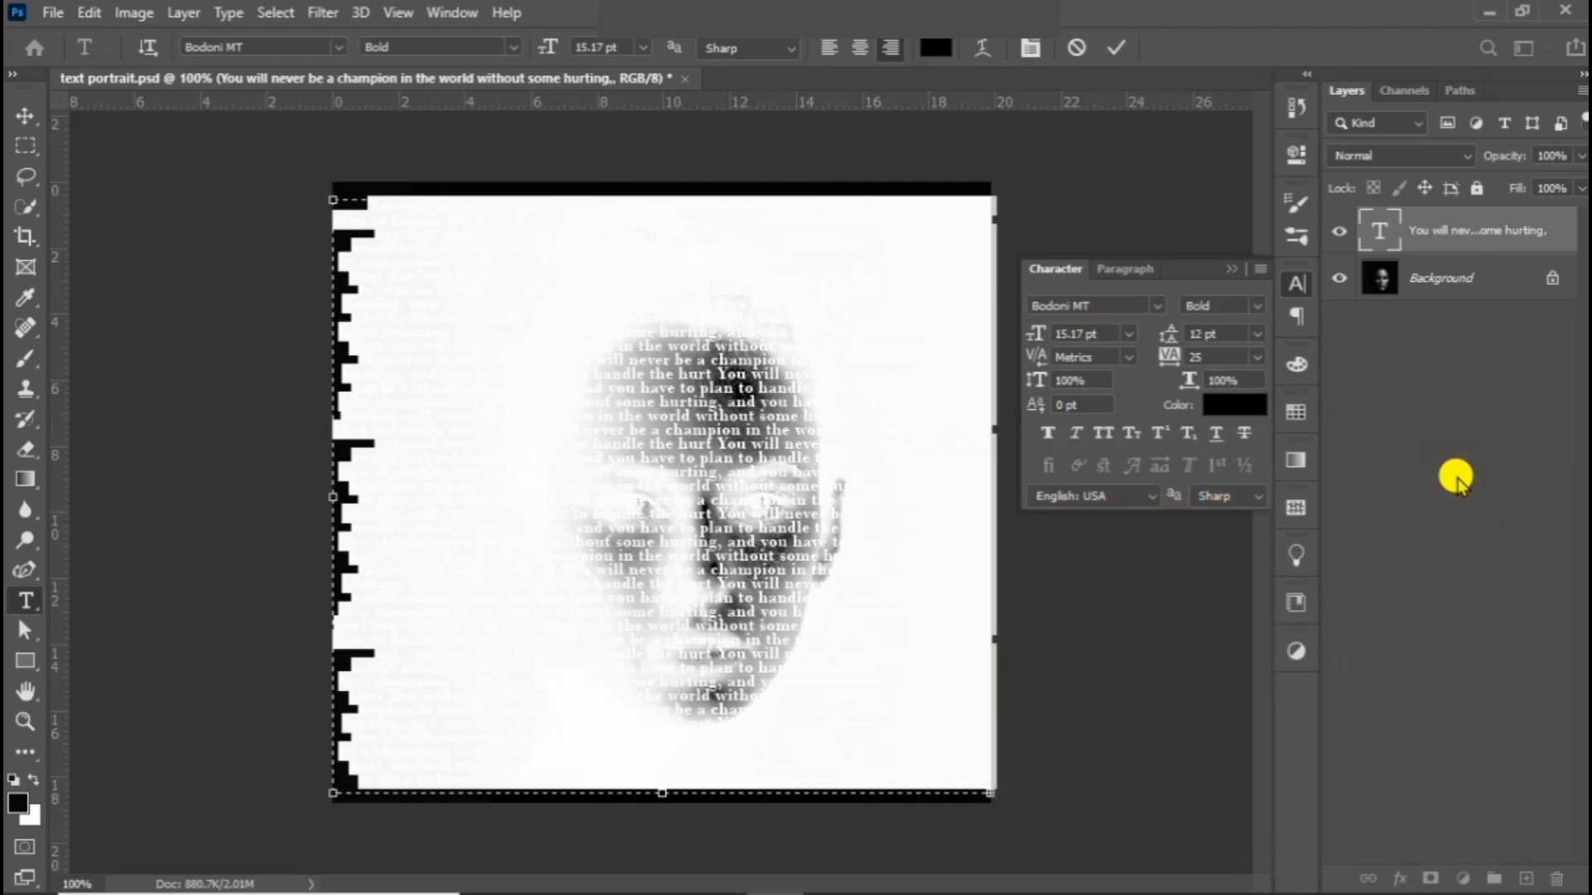
click(1231, 271)
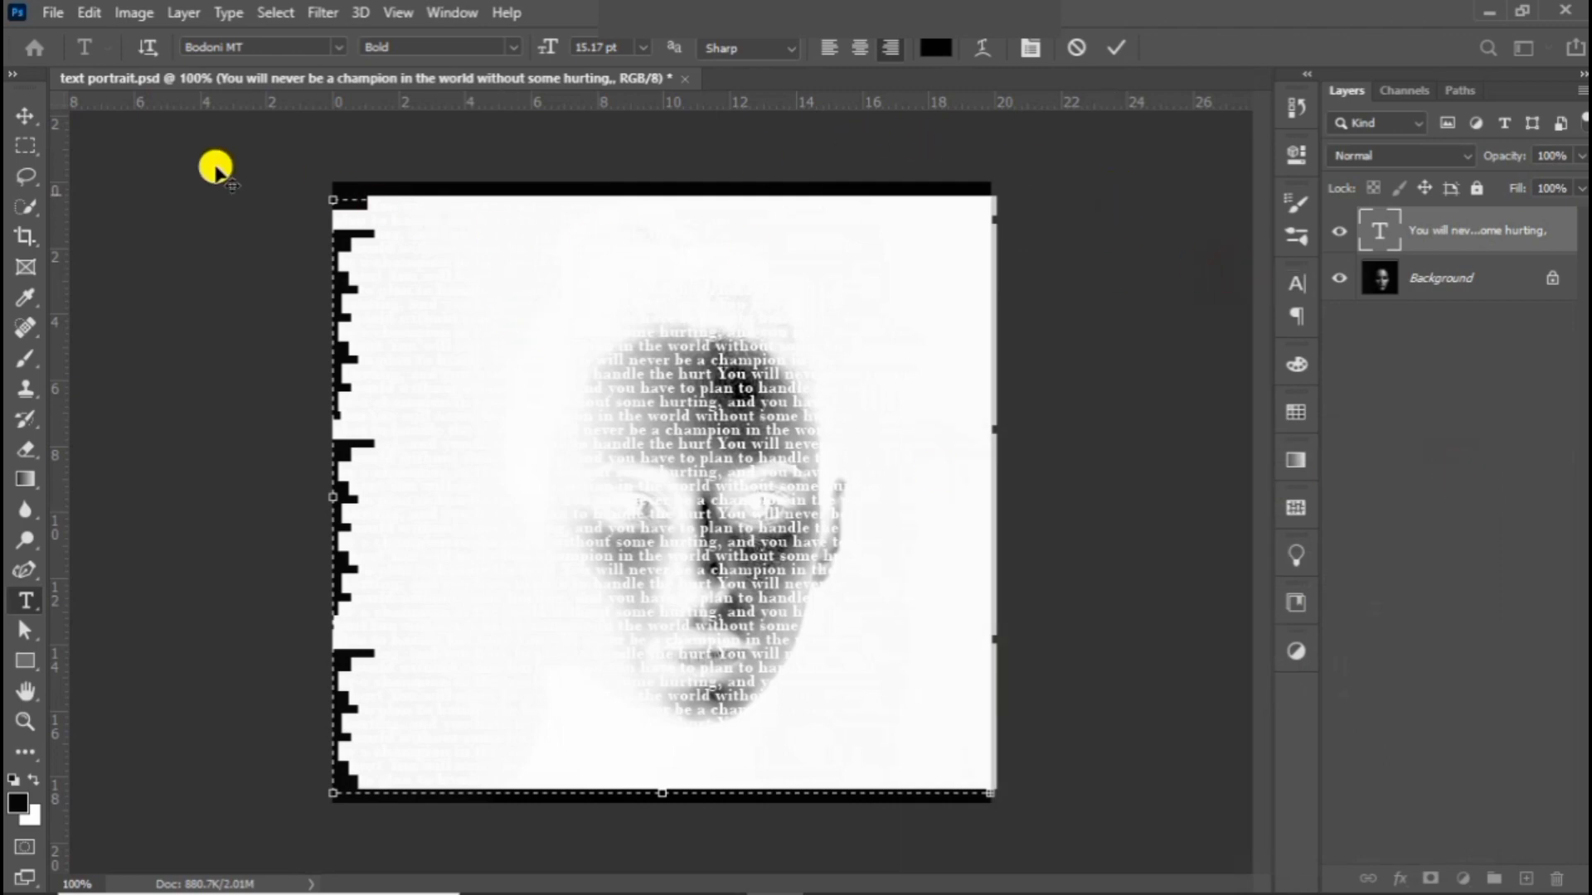
click(25, 115)
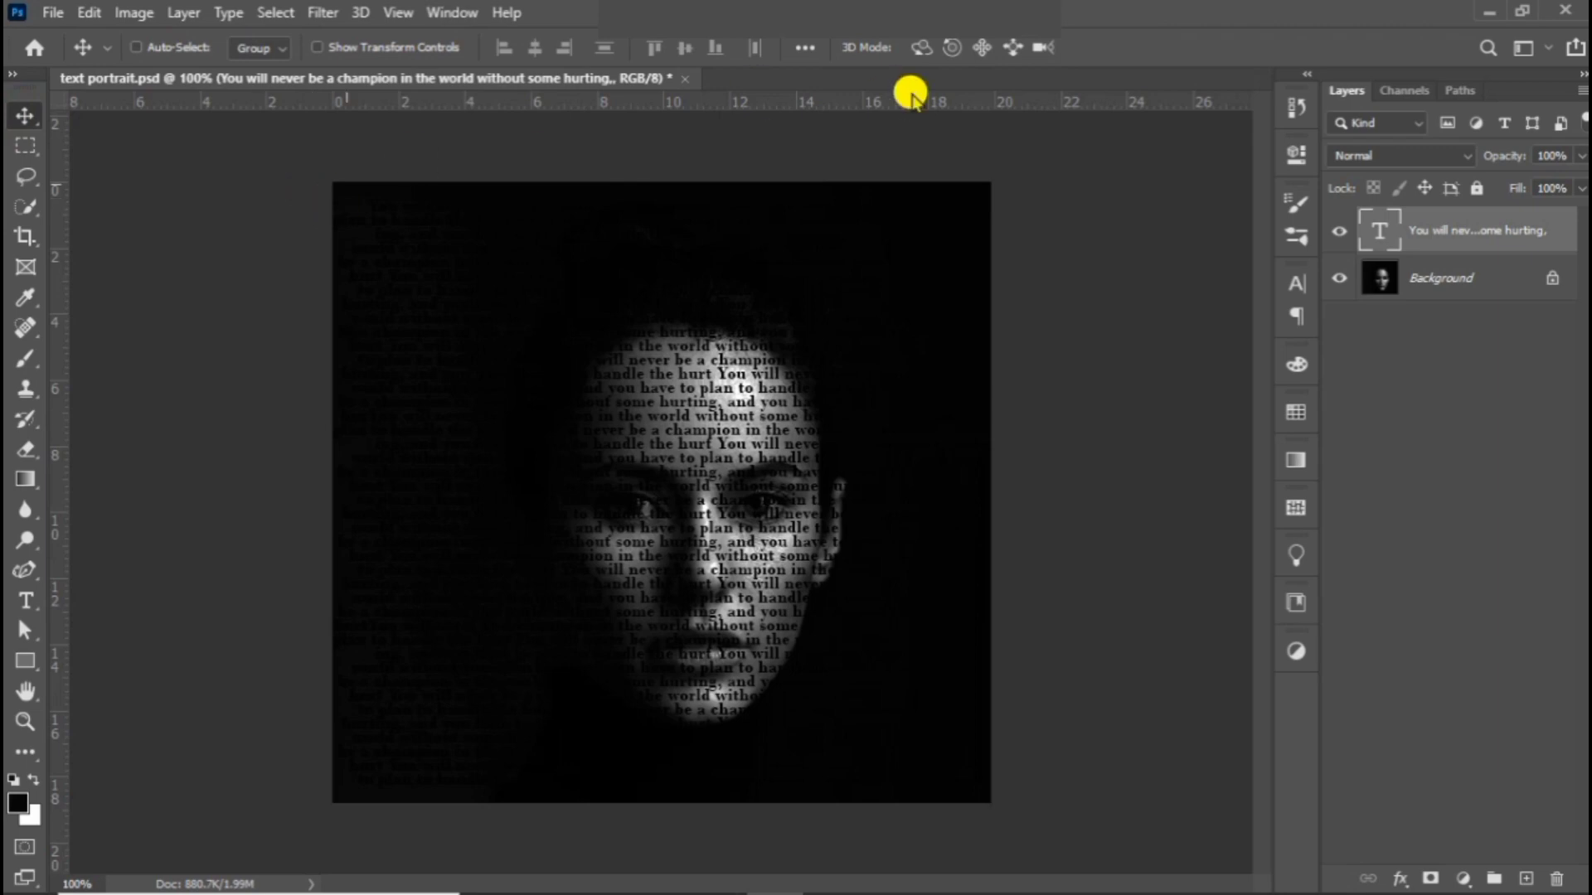
Step: Convert the text layer to a smart object and apply Displace with horizontal and vertical scale 10, using the "text portrait" file as the map
right_click(1463, 234)
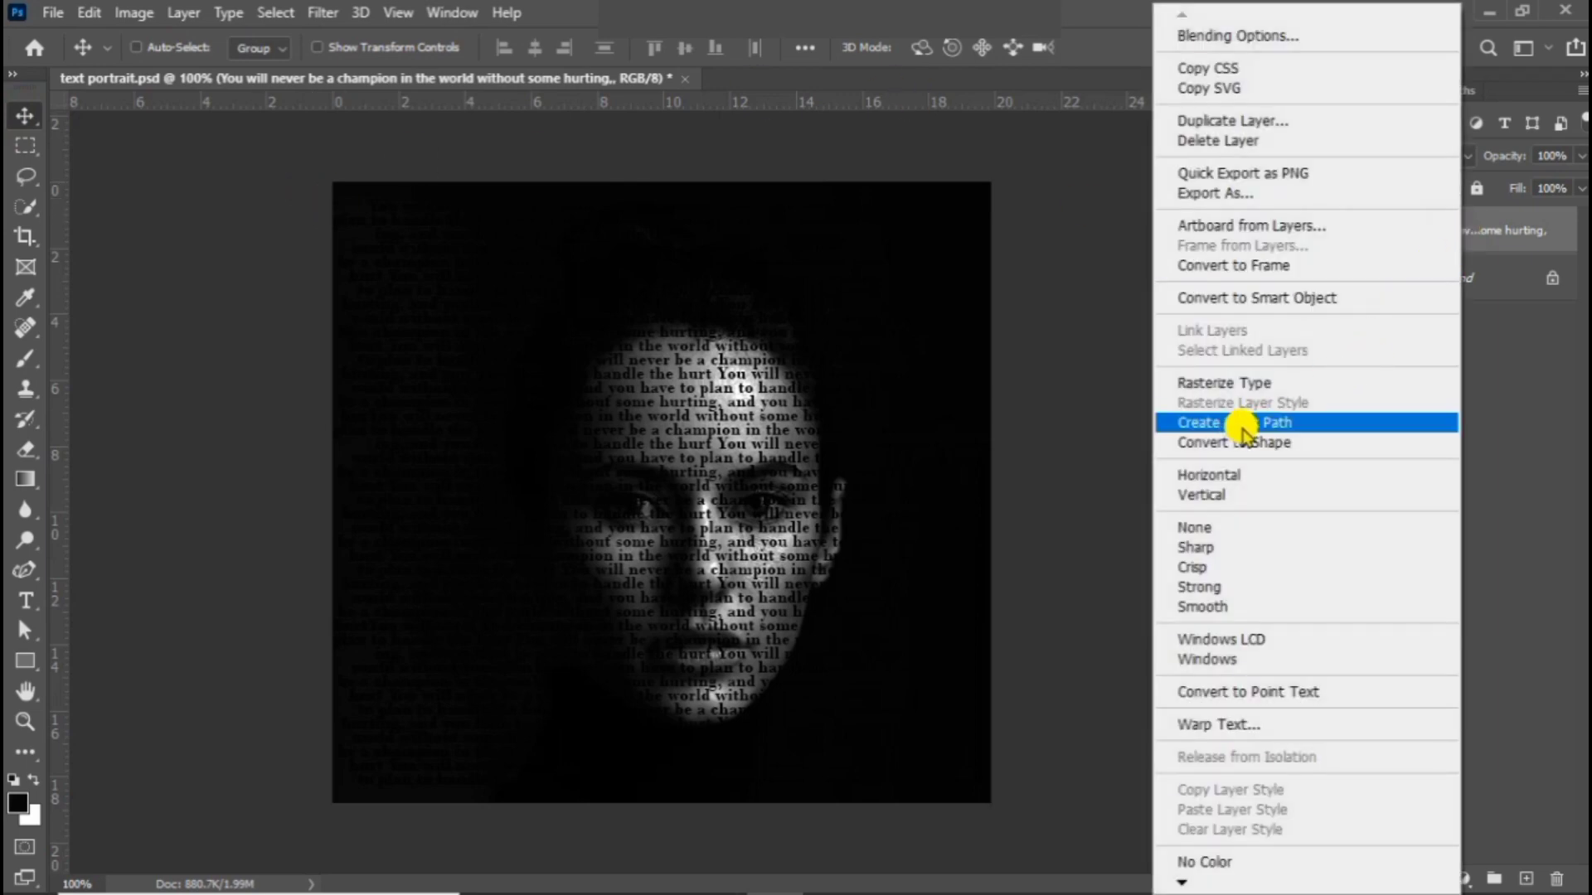
click(1244, 297)
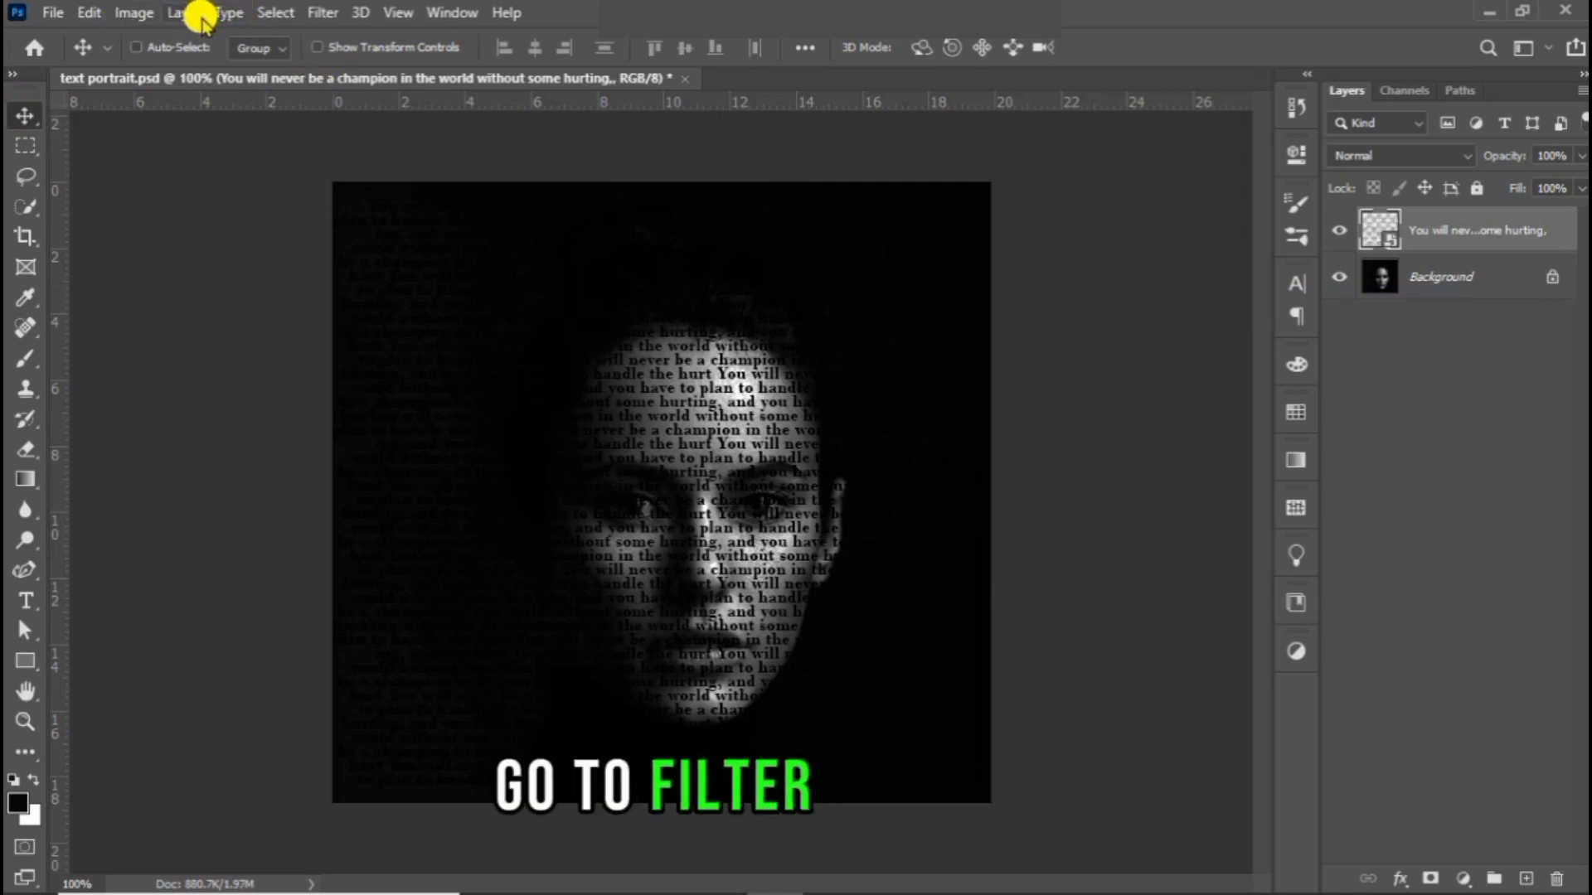
click(320, 12)
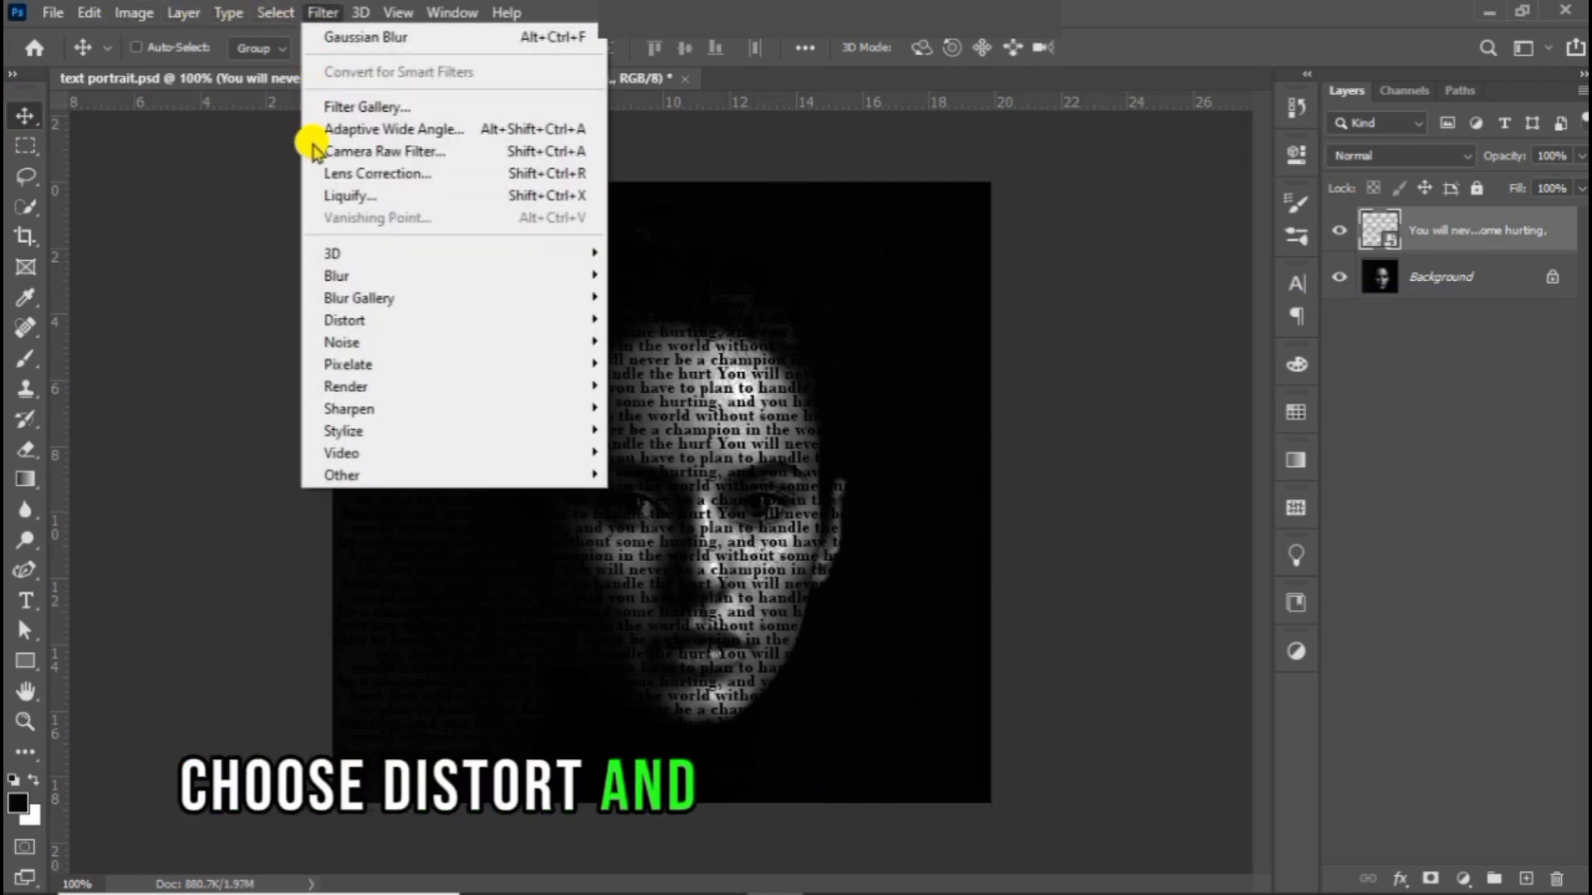
mouse_move(362, 319)
click(626, 319)
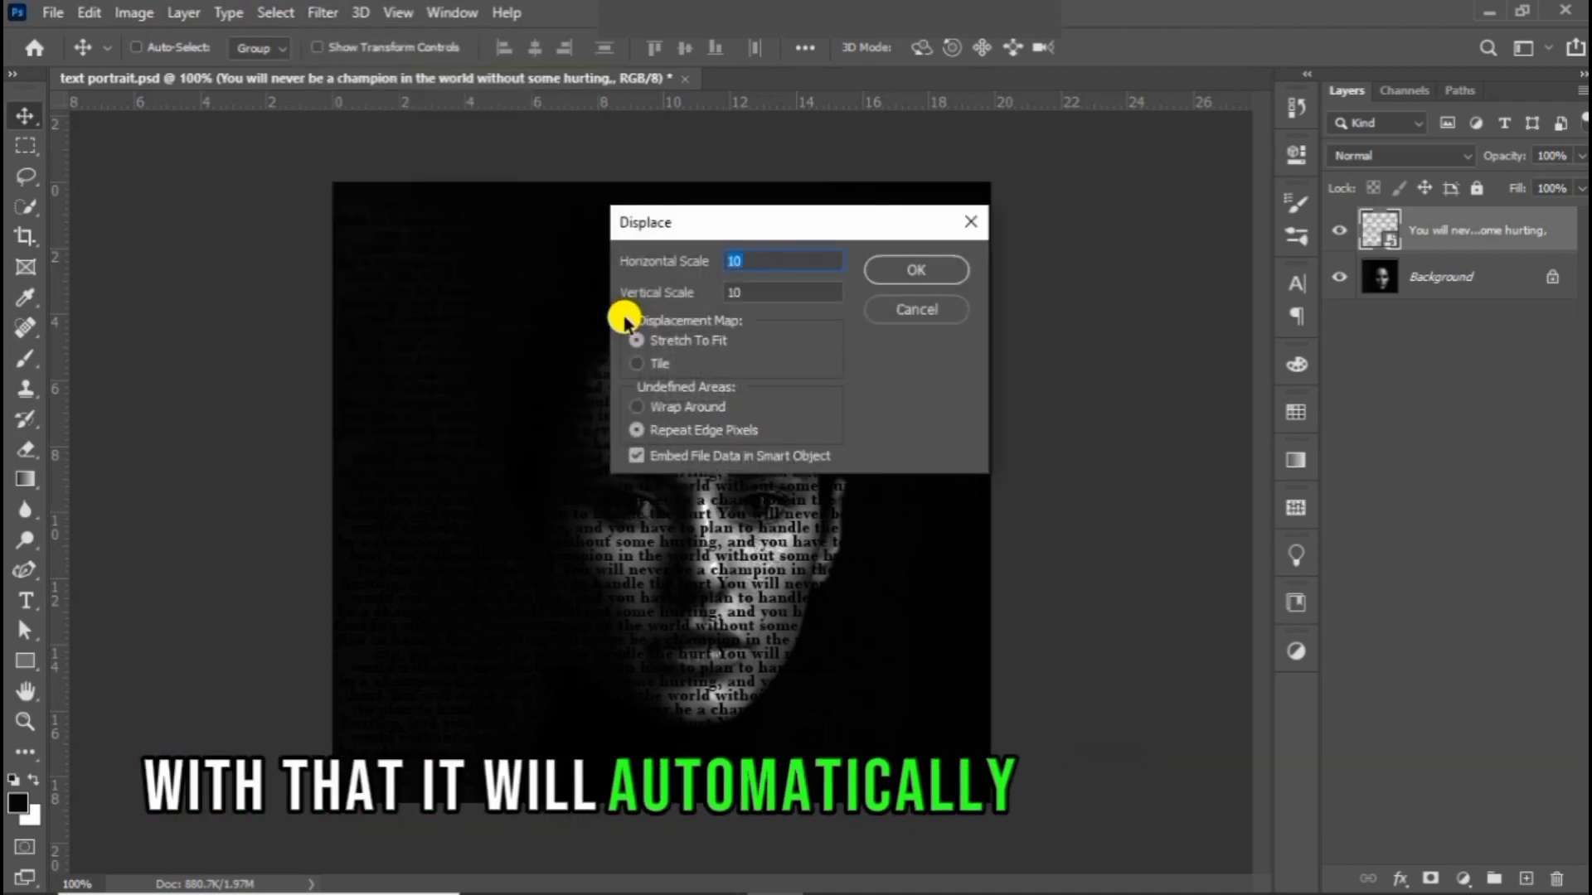
click(900, 269)
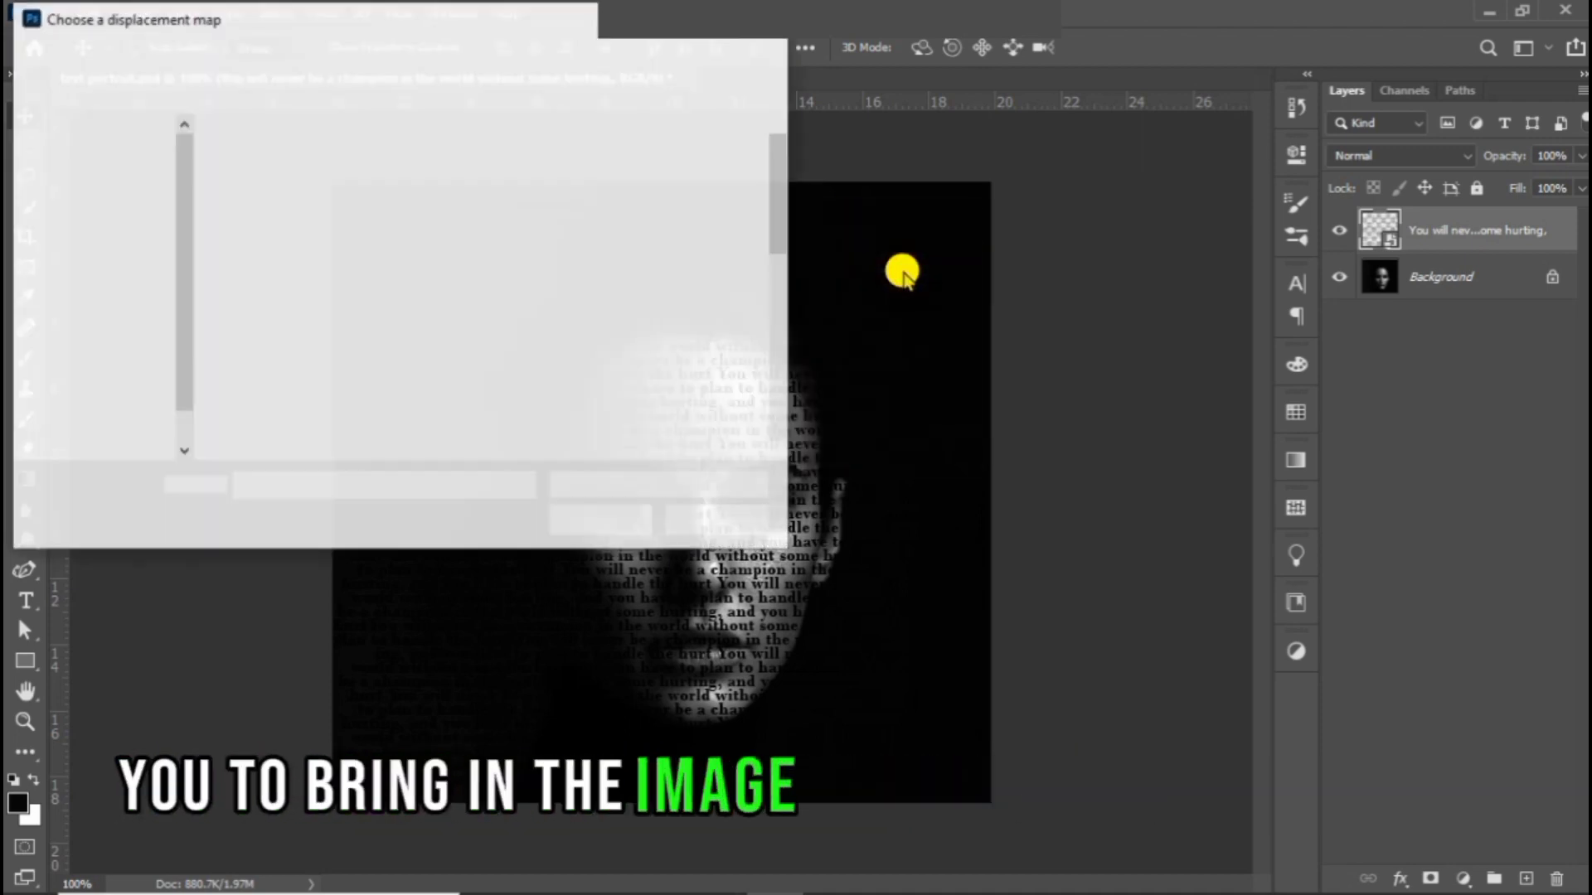
click(614, 220)
scroll(618, 220, down, 5)
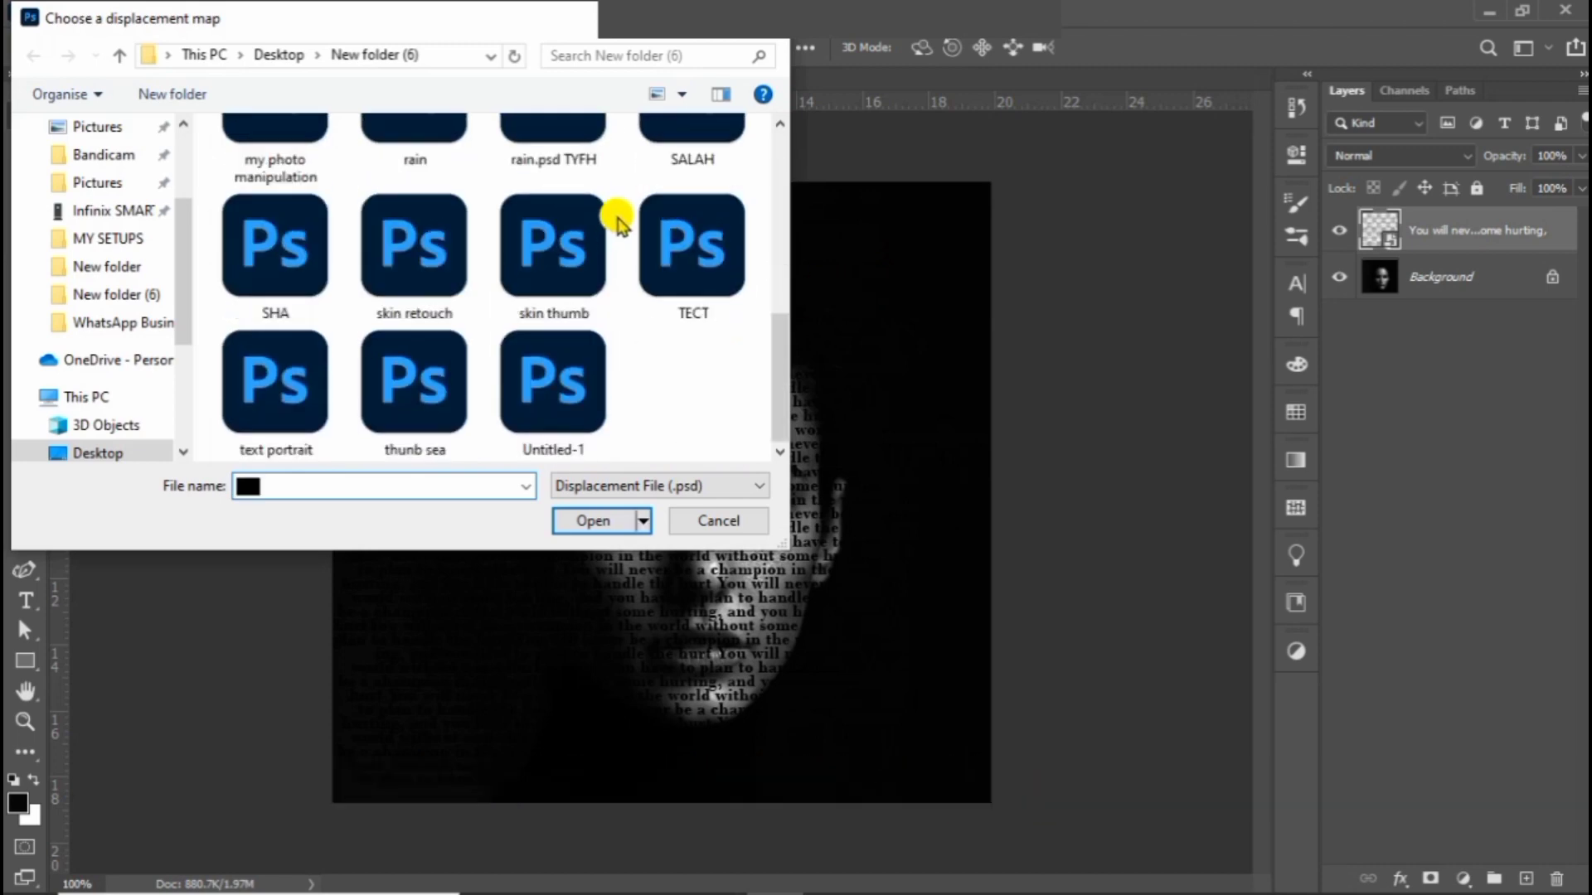
click(284, 369)
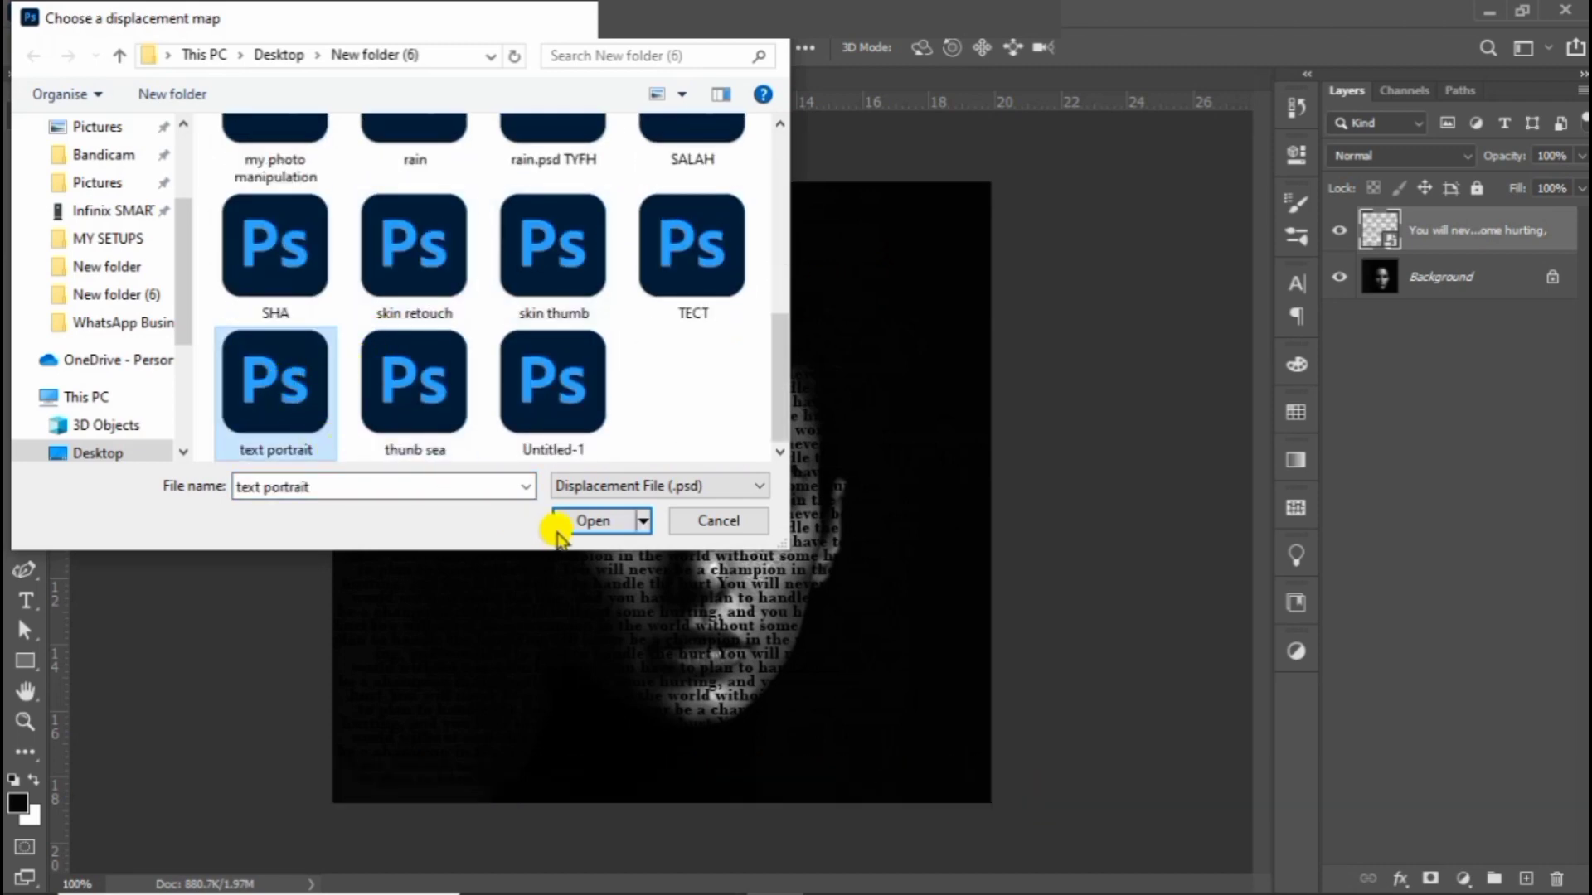
click(599, 522)
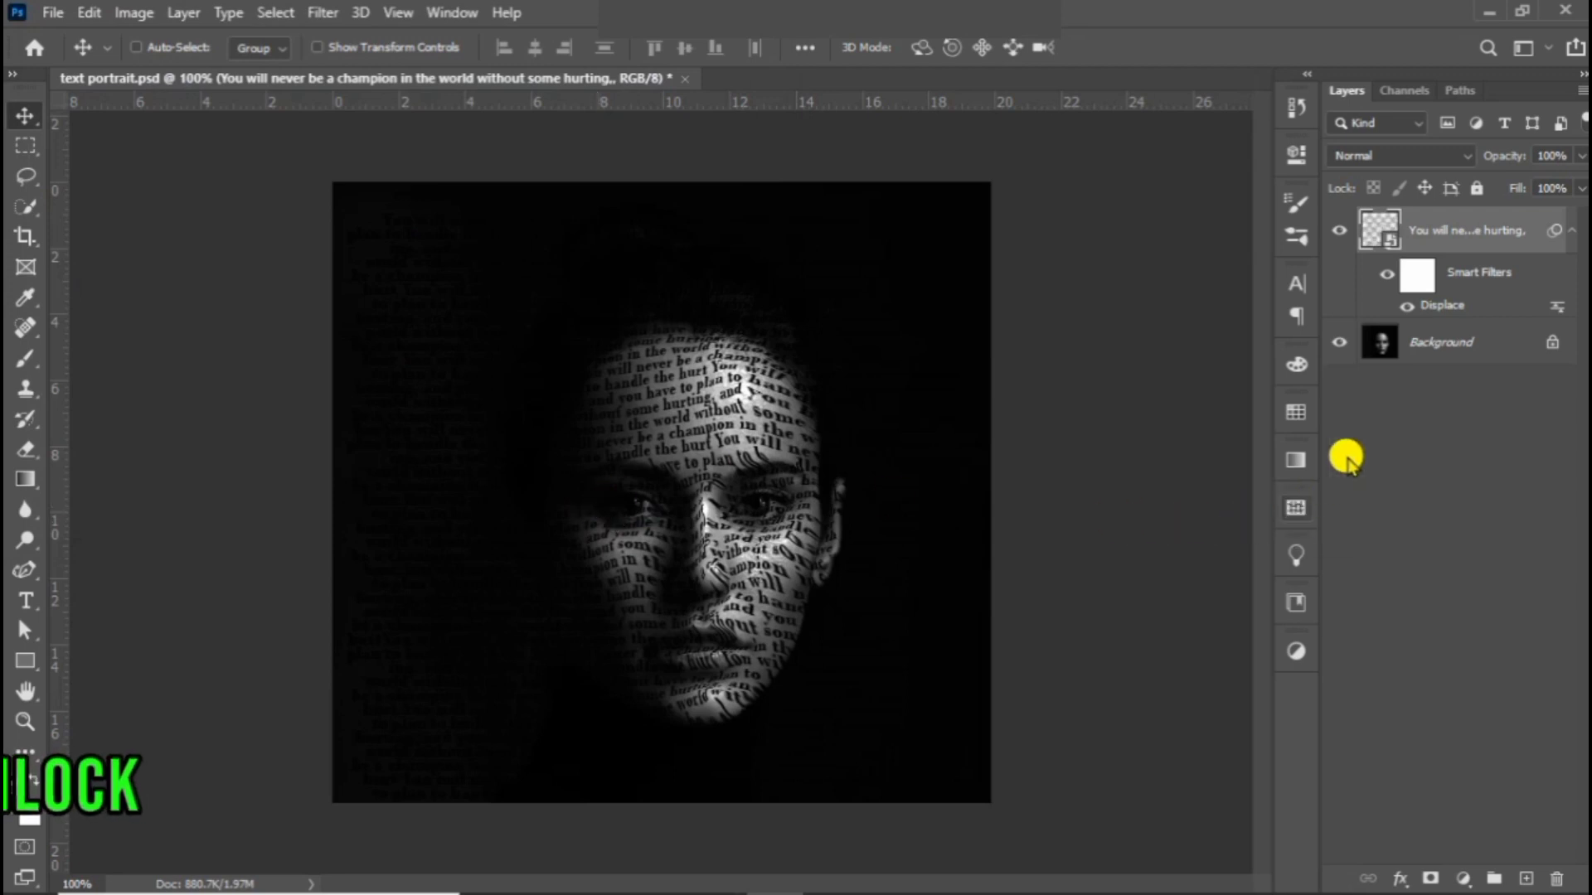
Step: Unlock the background photo layer, move it above the displaced text layer and clip it to the text with a clipping mask
click(1552, 341)
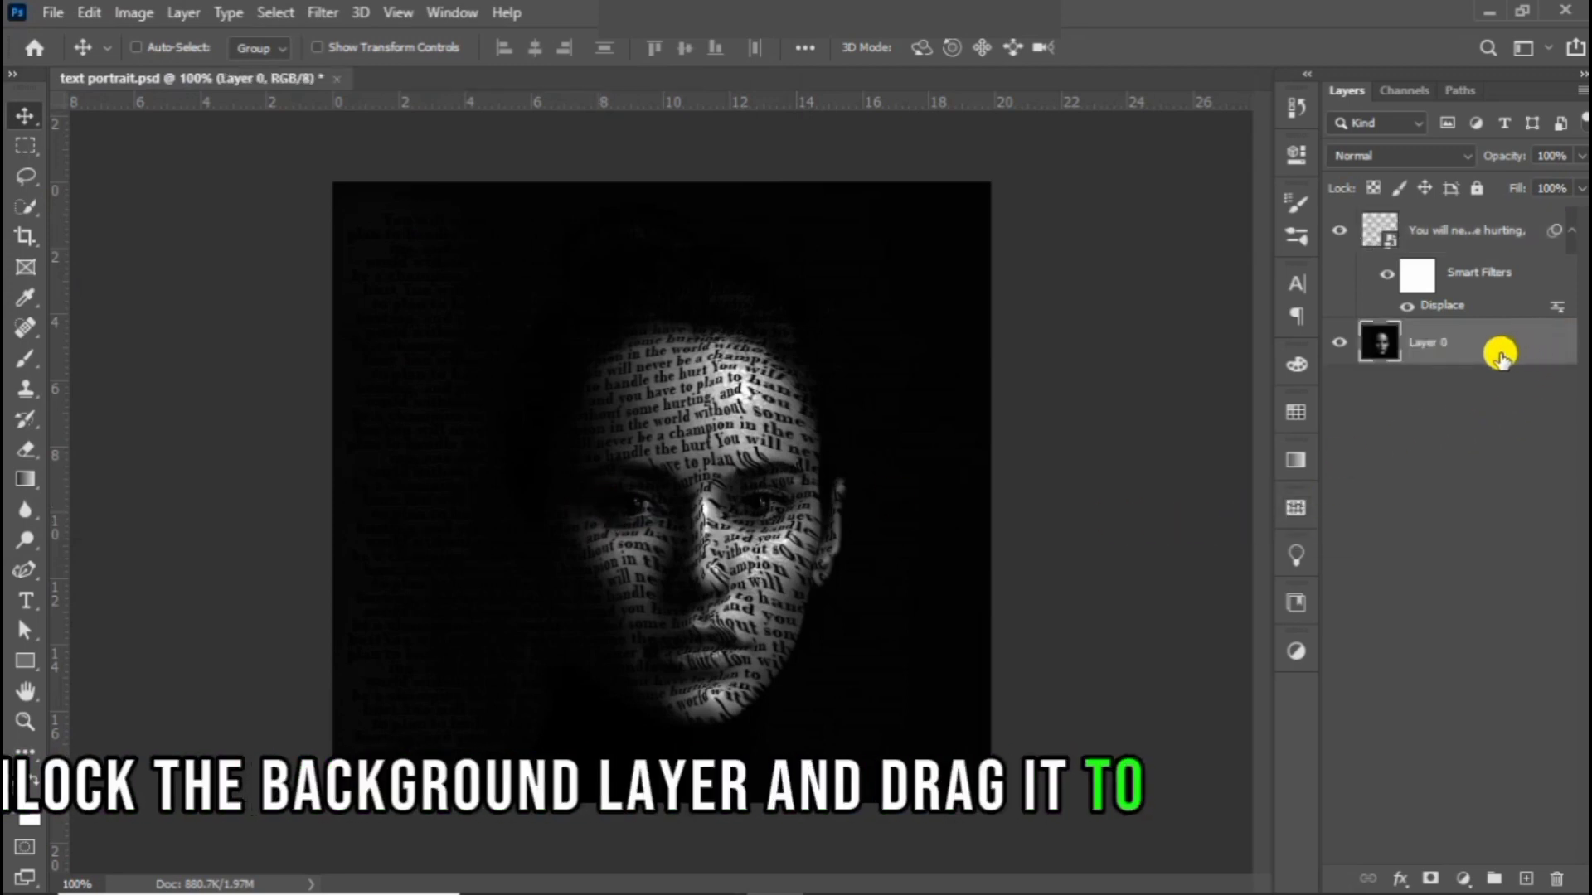
drag(1500, 357, 1469, 236)
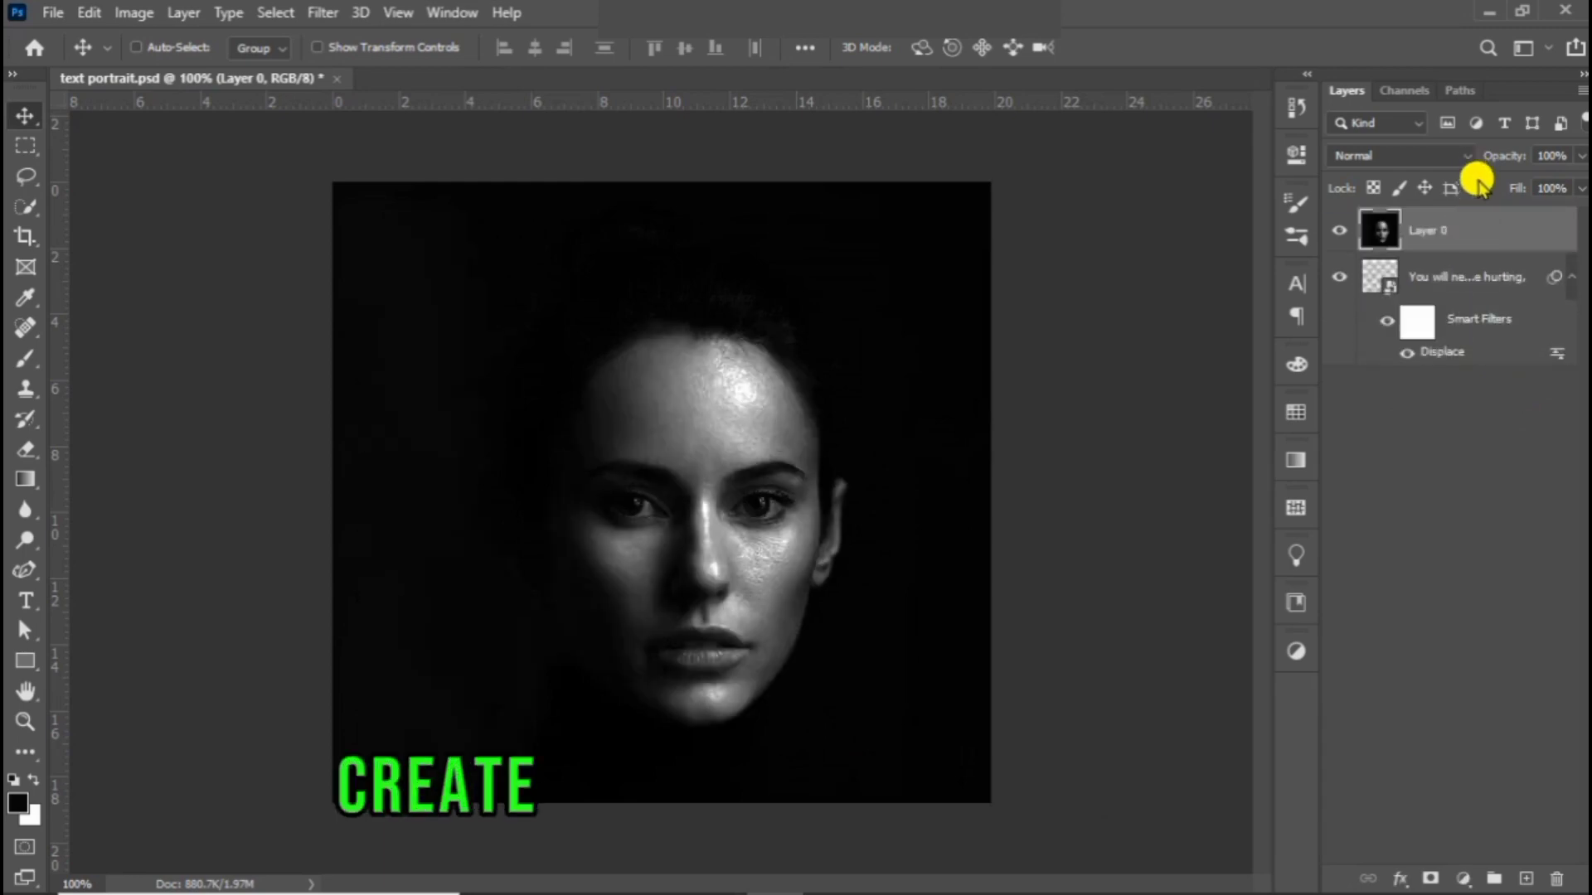
right_click(1472, 229)
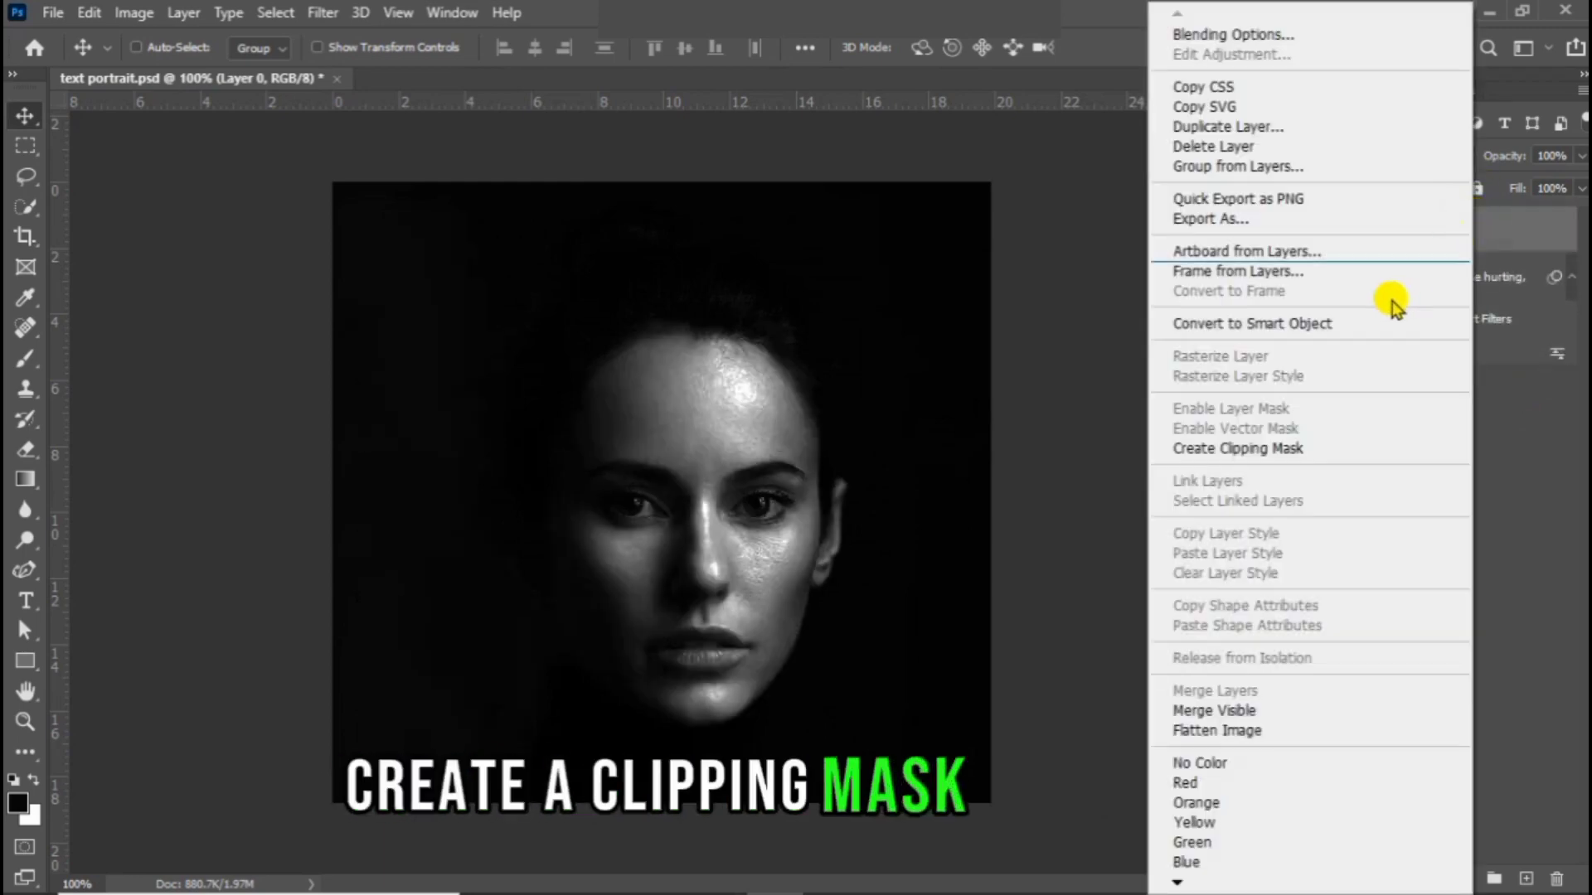
click(1351, 447)
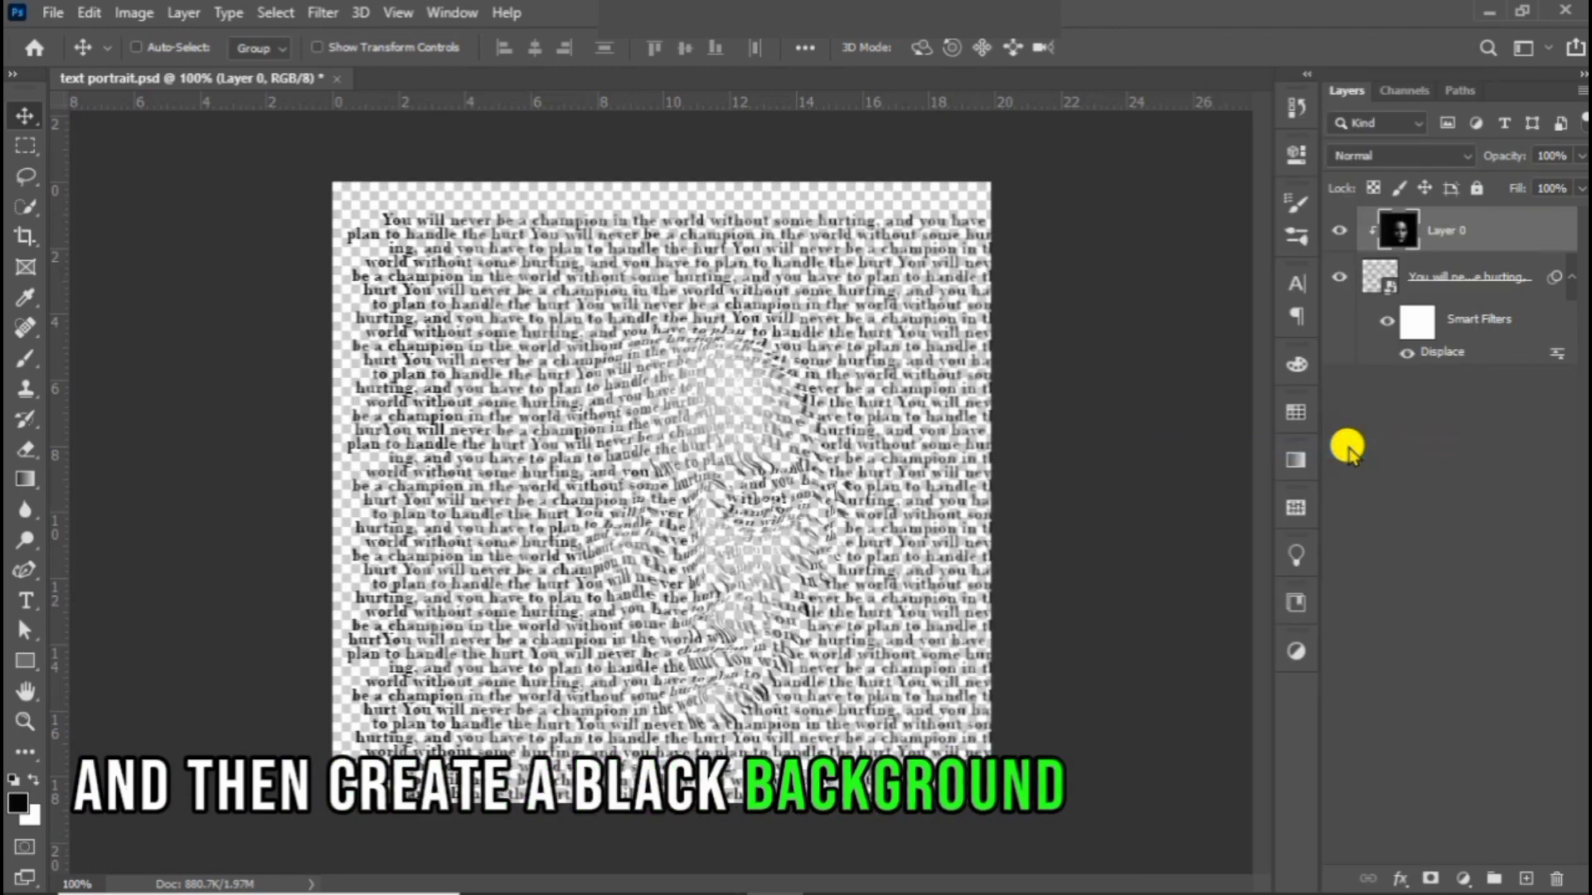
Step: Add a near-black 060604 solid color fill layer and place it beneath the text layer as the background
click(1464, 877)
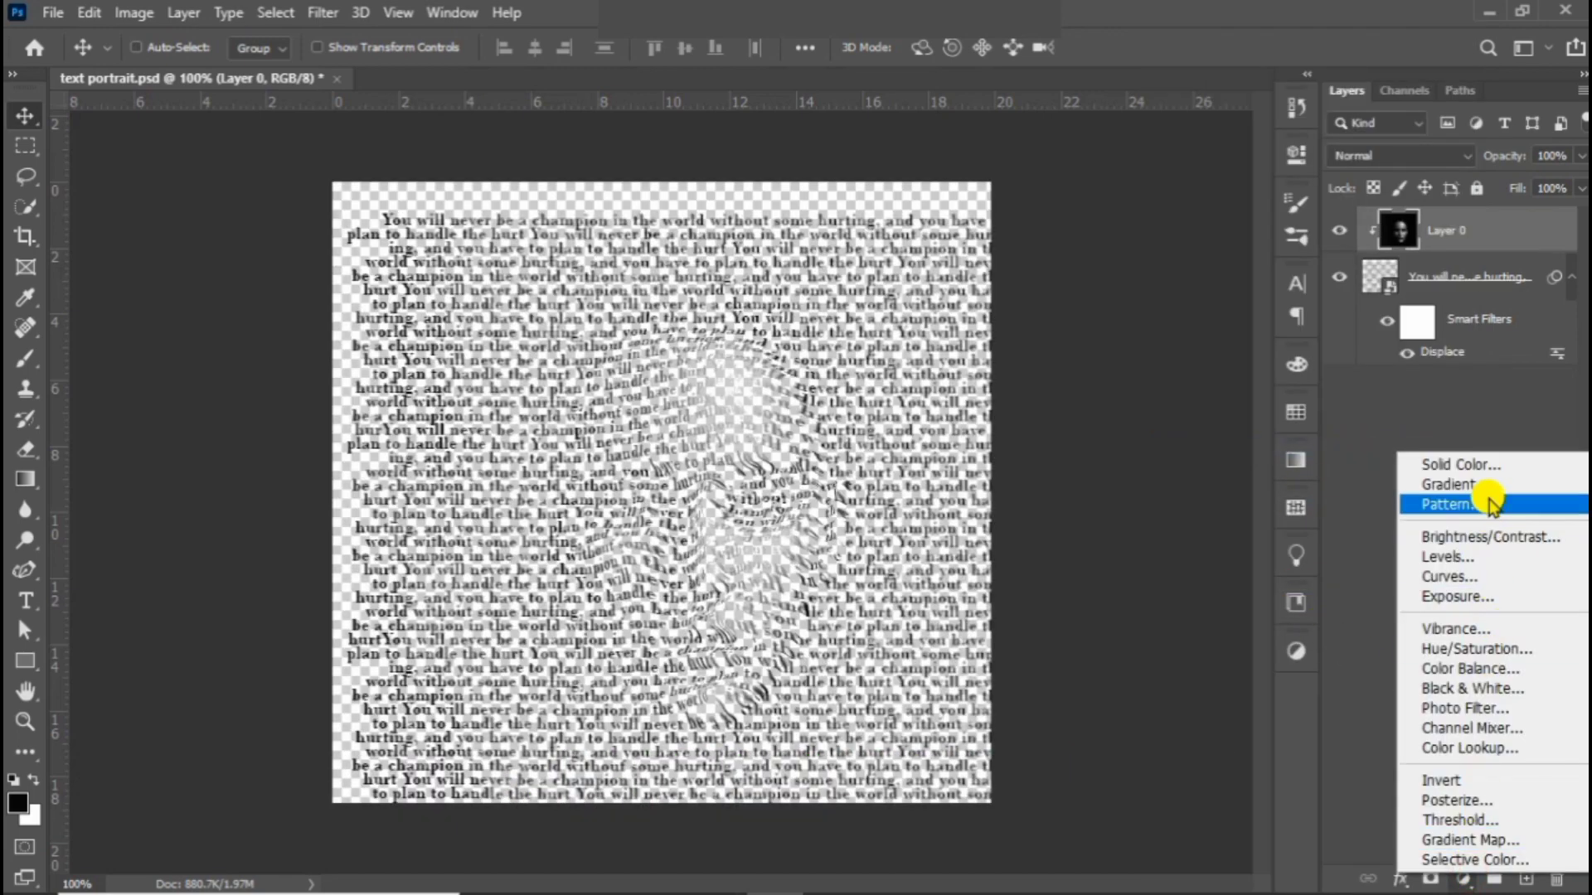
click(1489, 466)
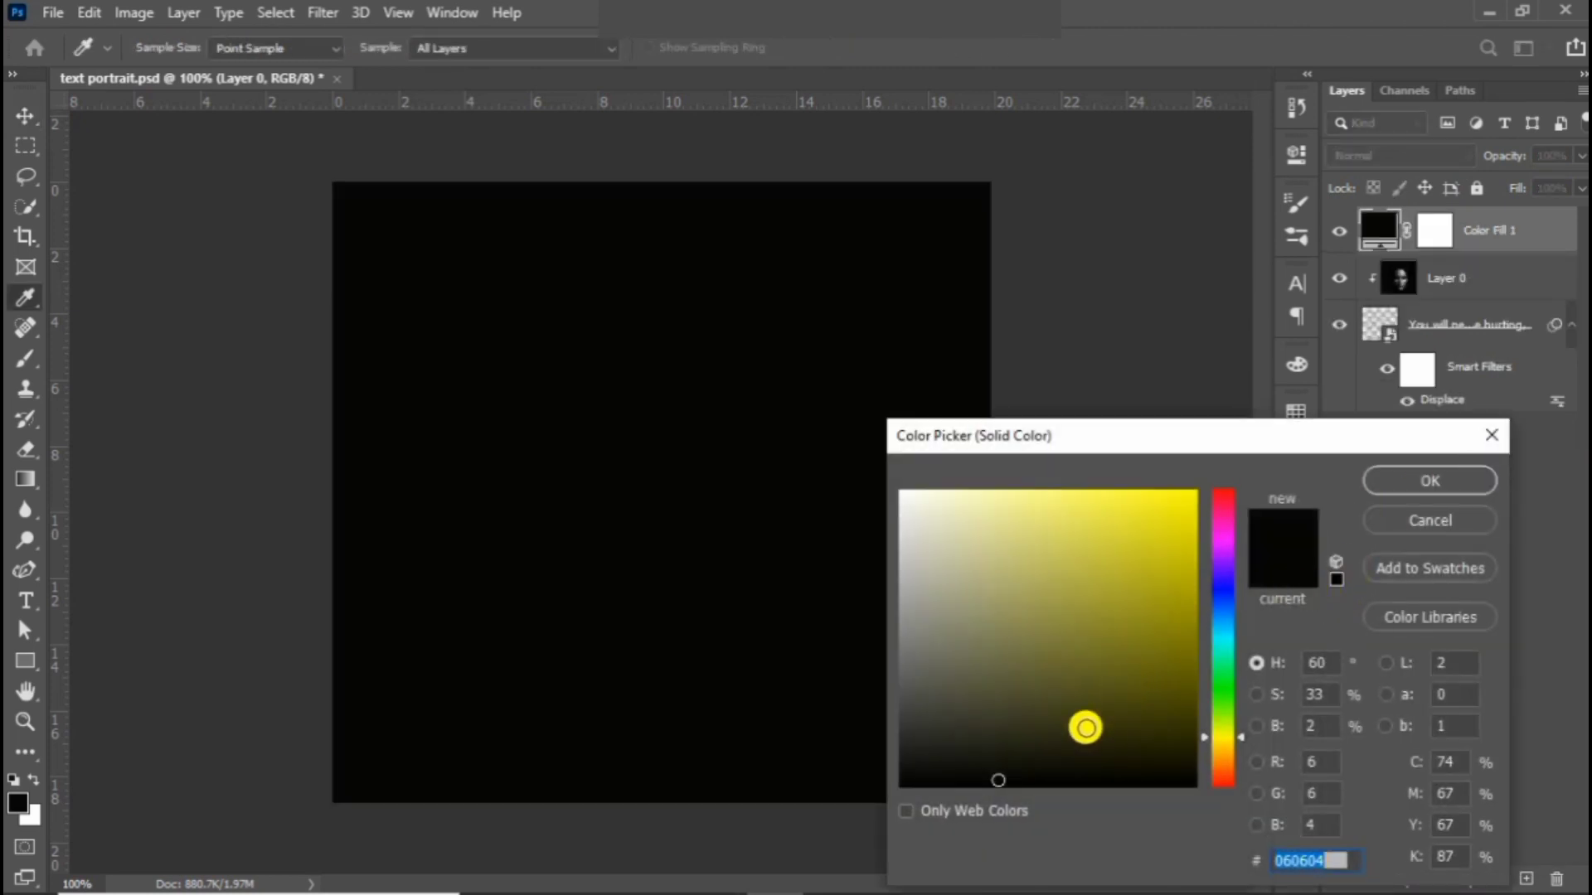
click(1401, 478)
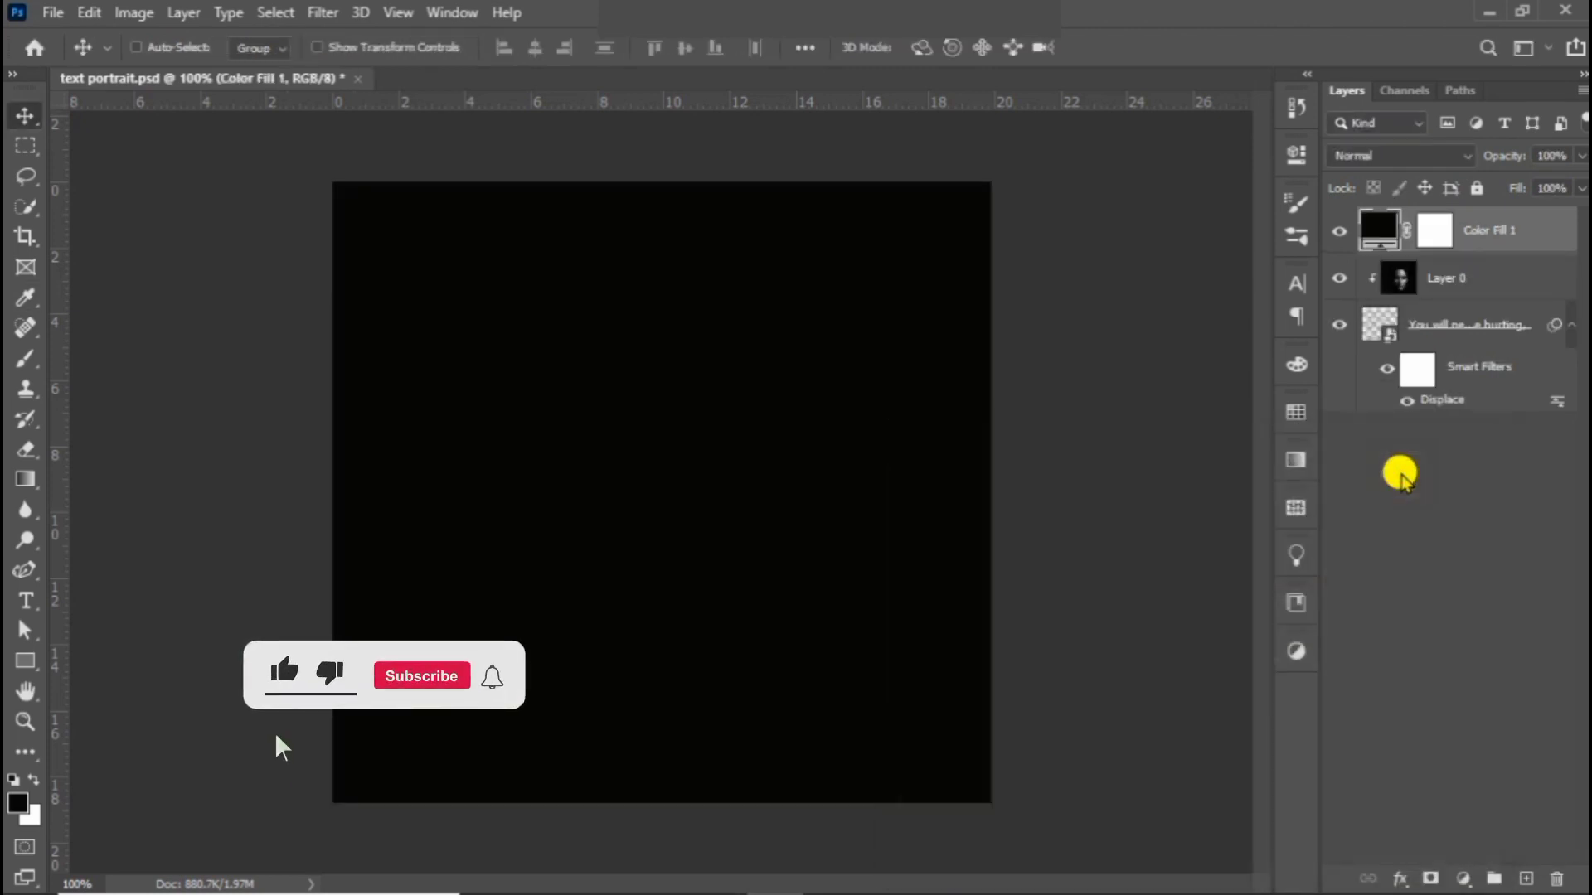
drag(1442, 238, 1441, 413)
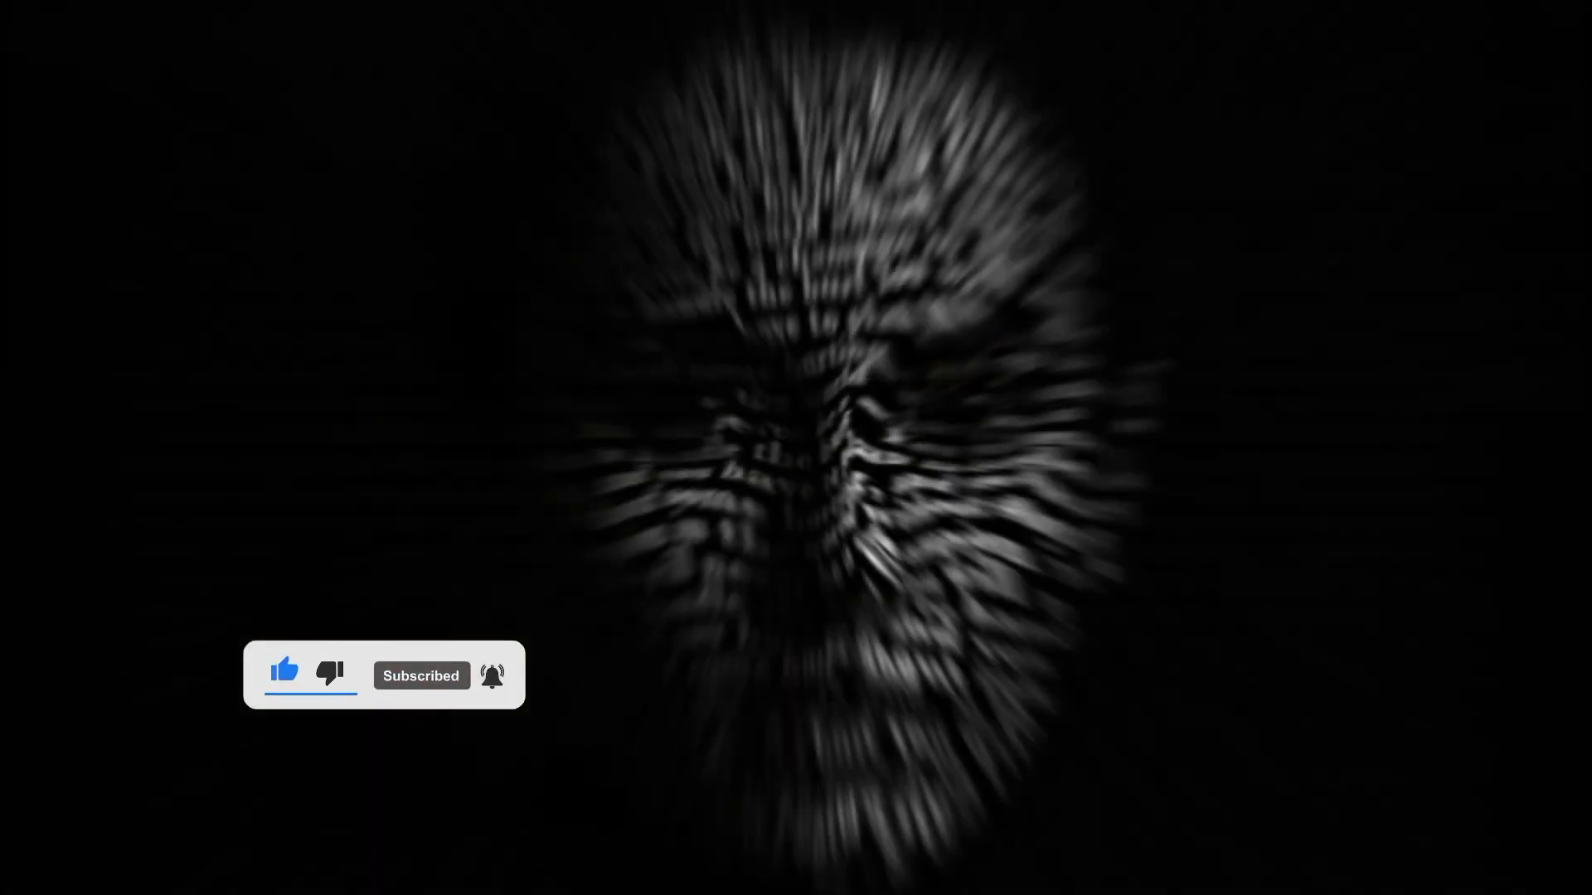